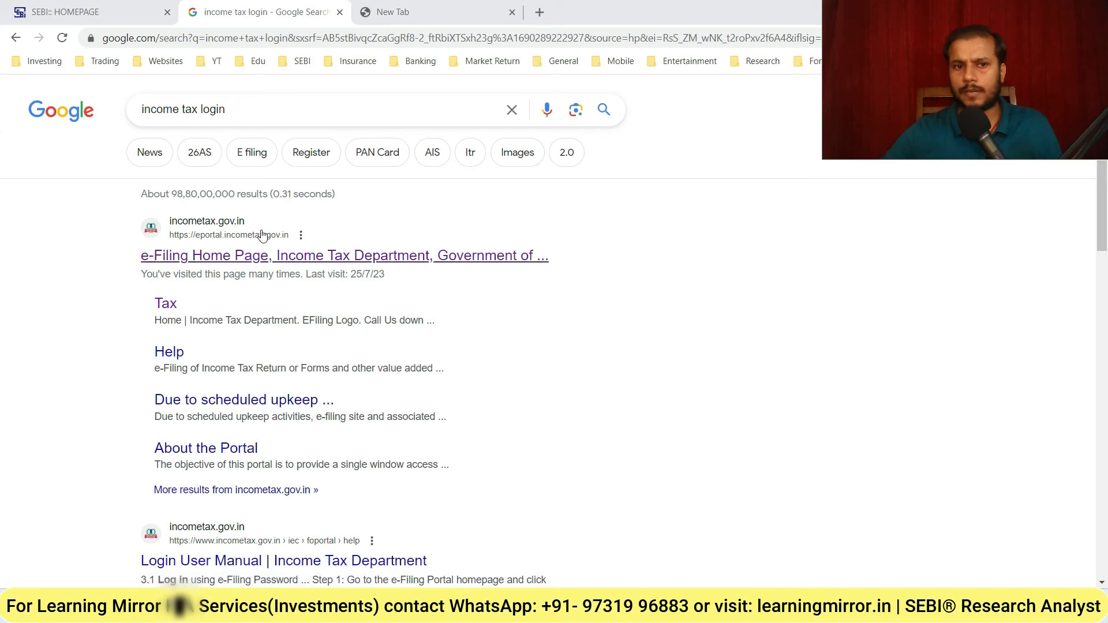
- Open the Income Tax e-Filing portal and log in with the user ID, confirming the secure access message
{"action": "middle_click", "coordinate": [212, 261]}
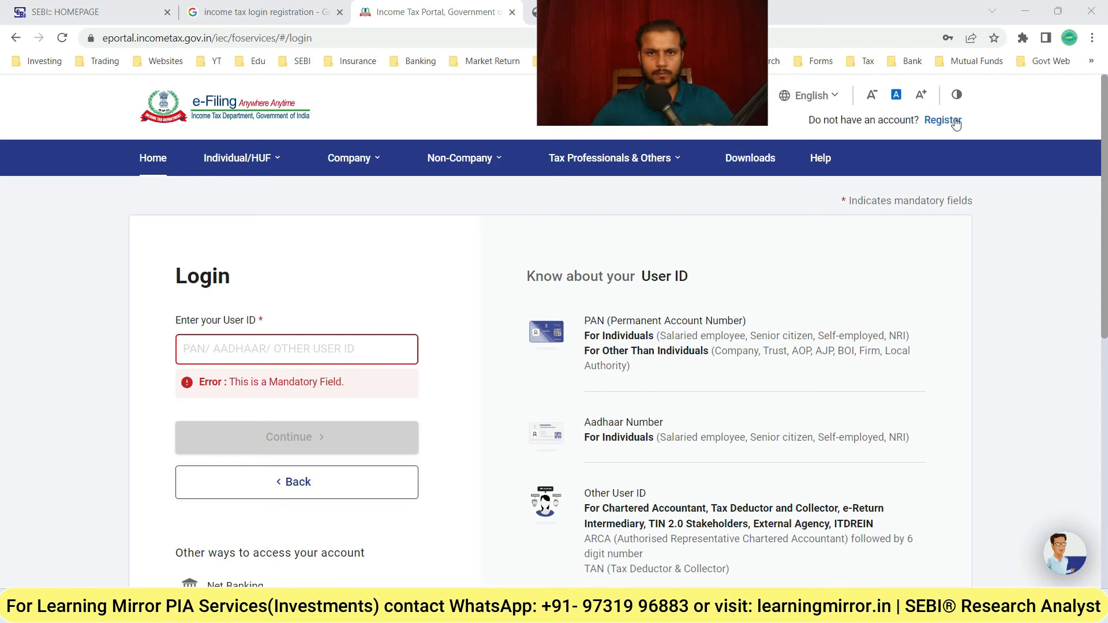
{"action": "left_click", "coordinate": [312, 348]}
{"action": "key", "text": "ctrl+v"}
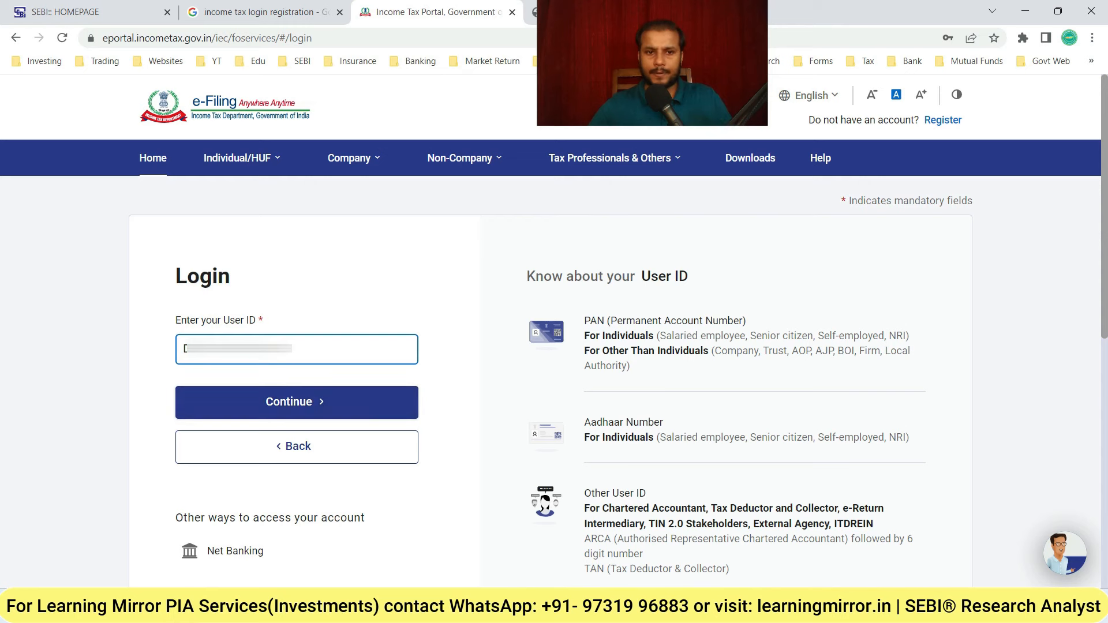
{"action": "left_click", "coordinate": [295, 404]}
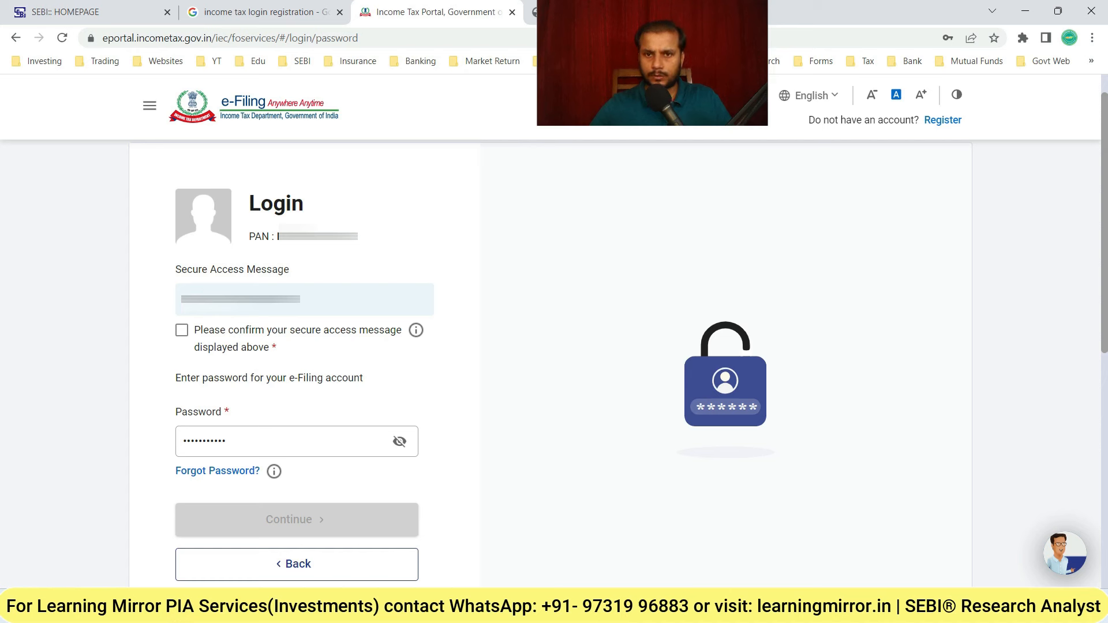
{"action": "left_click", "coordinate": [181, 335]}
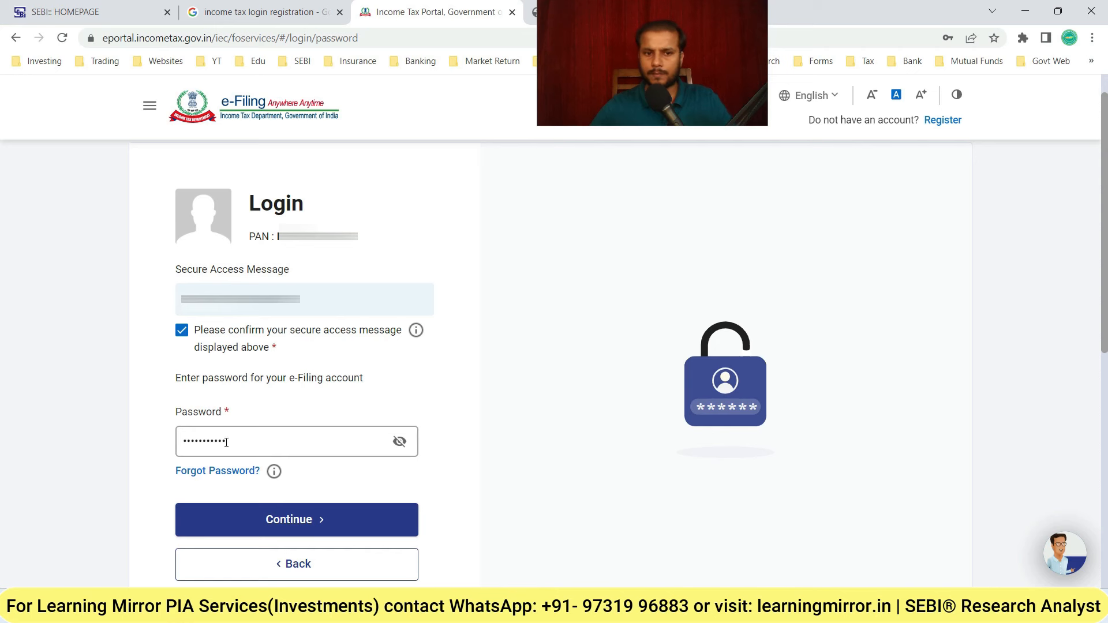
{"action": "left_click", "coordinate": [305, 521]}
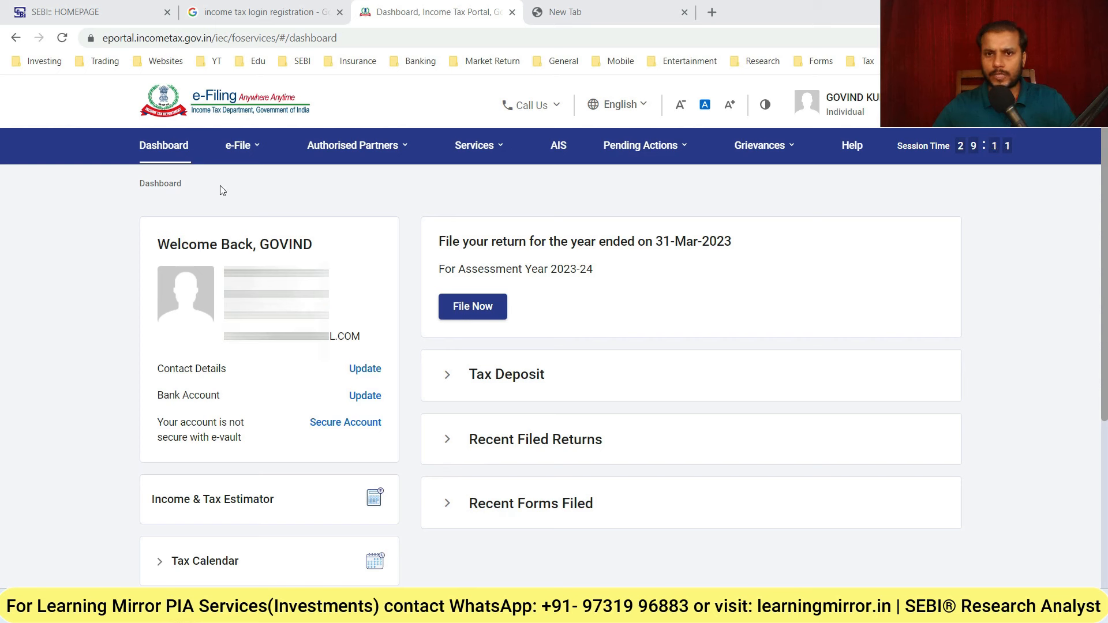
- Begin filing an income tax return for assessment year 2023-24 (Current A.Y.) in Online mode
{"action": "mouse_move", "coordinate": [249, 151]}
{"action": "mouse_move", "coordinate": [363, 191]}
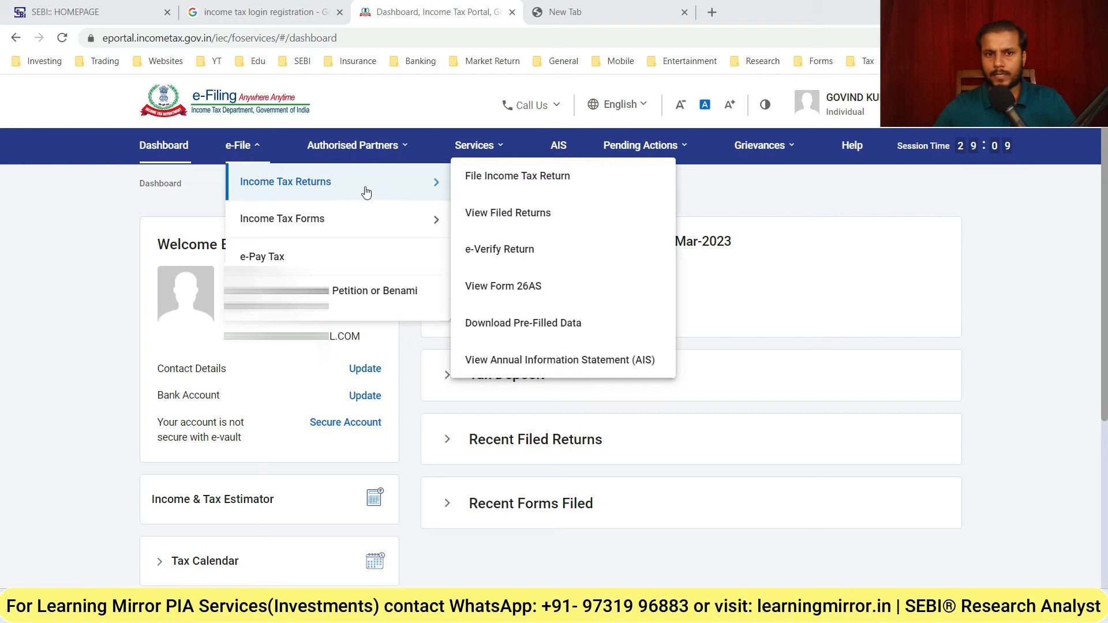
{"action": "left_click", "coordinate": [551, 178]}
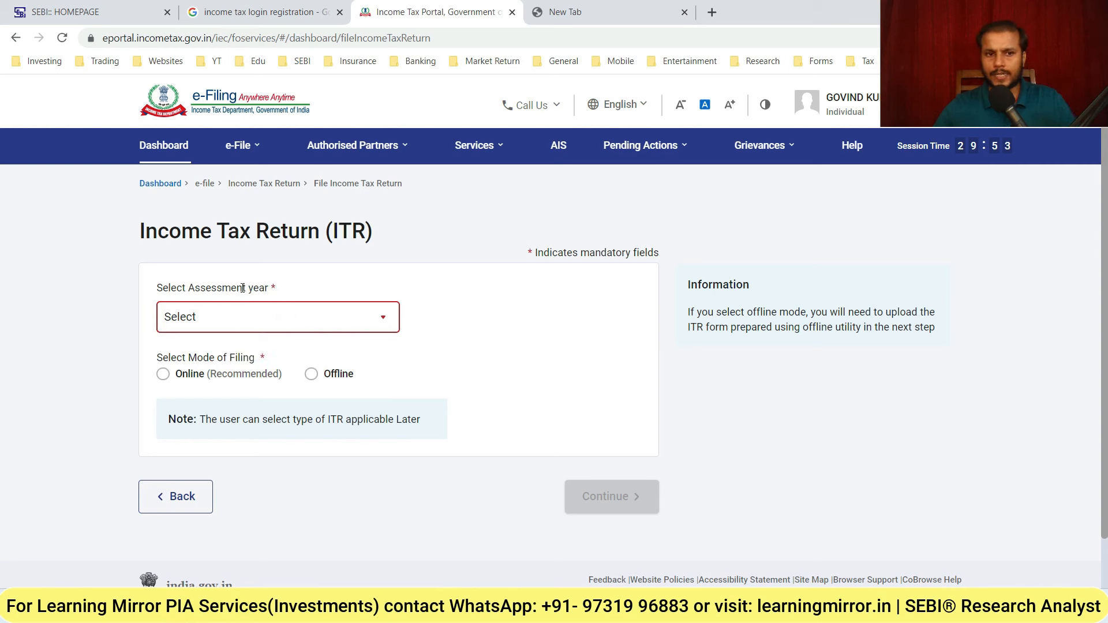
{"action": "left_click", "coordinate": [270, 322]}
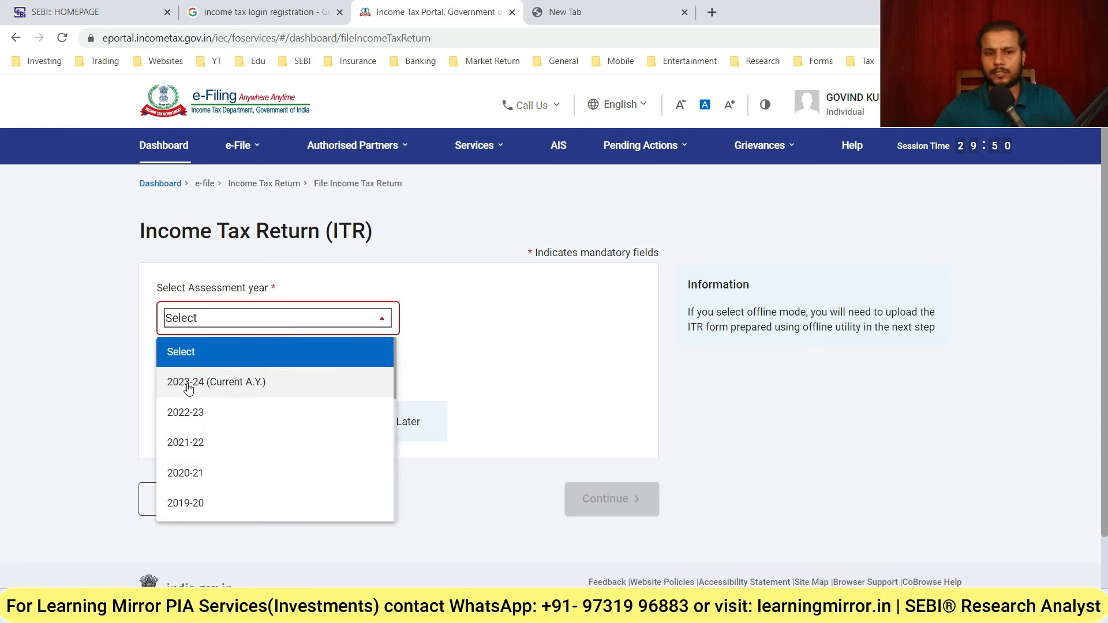
{"action": "left_click", "coordinate": [234, 384]}
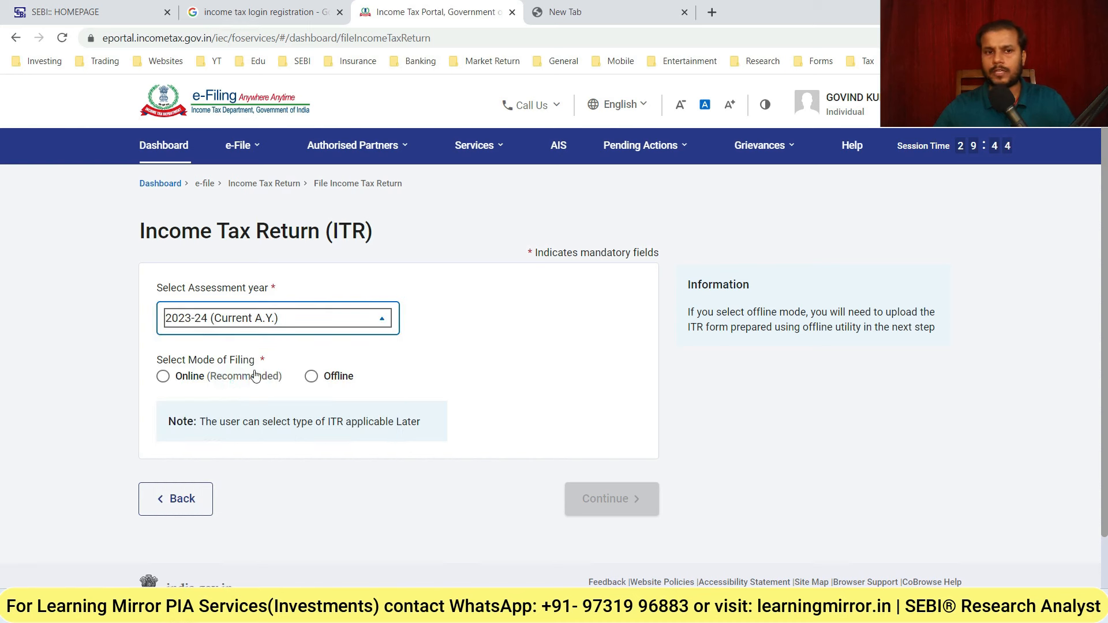
{"action": "left_click", "coordinate": [163, 378]}
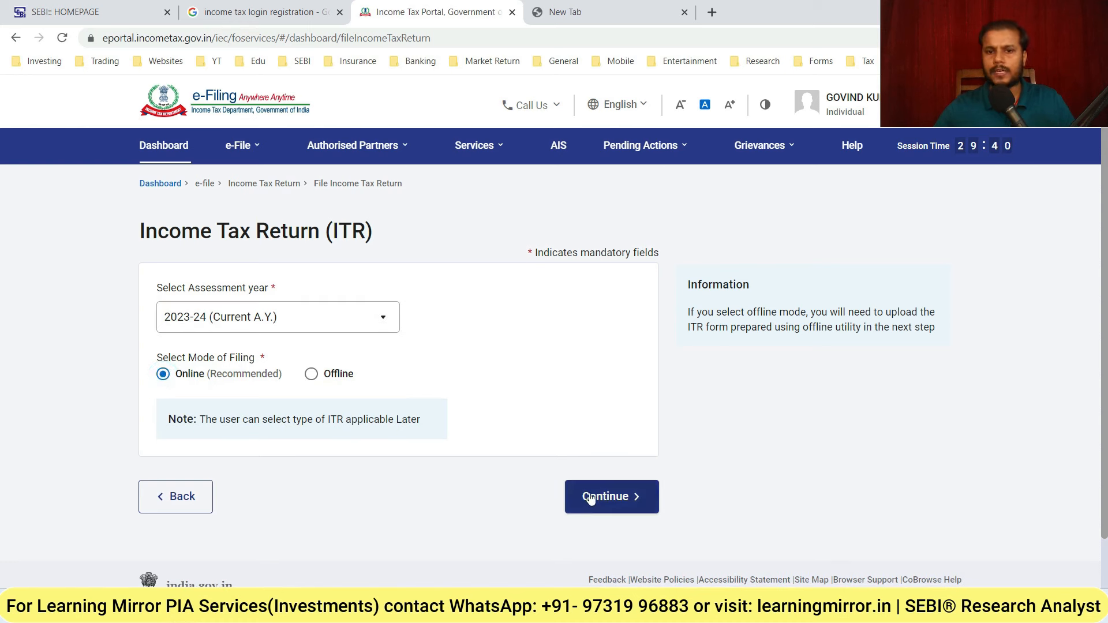
{"action": "left_click", "coordinate": [610, 496]}
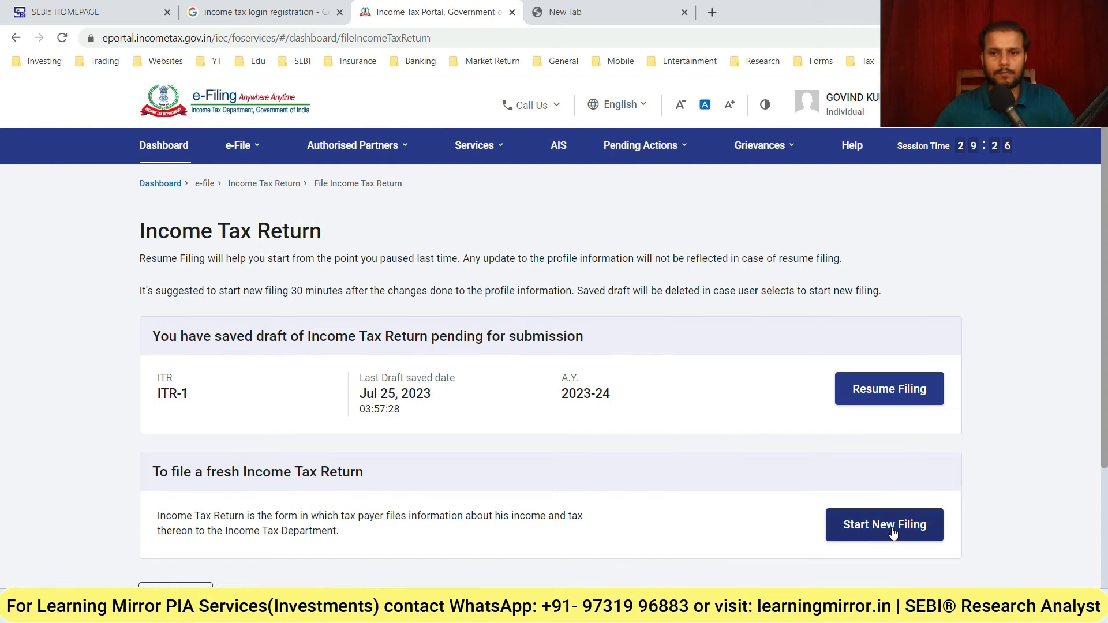
- Start a new filing with Individual status and proceed with the ITR - 1 form
{"action": "left_click", "coordinate": [893, 531]}
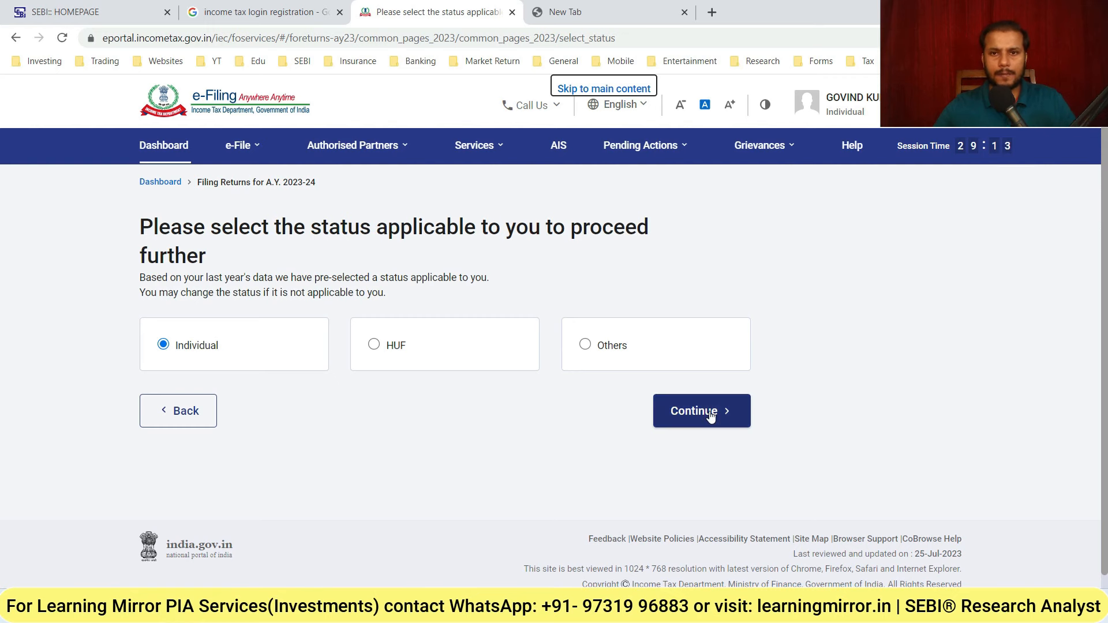
{"action": "left_click", "coordinate": [711, 417]}
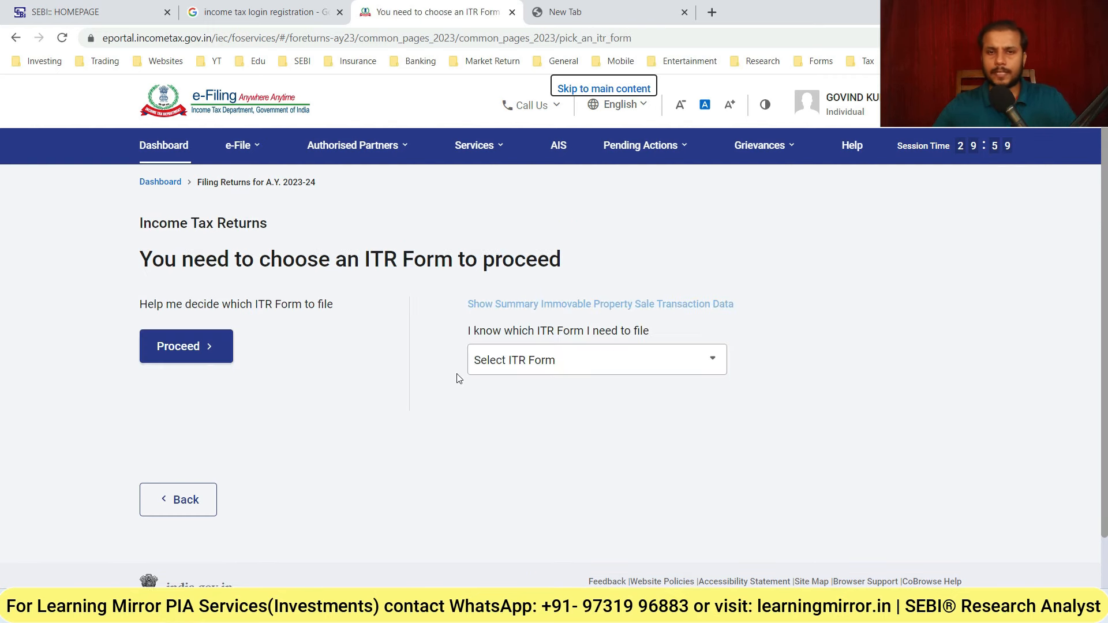
{"action": "left_click", "coordinate": [554, 371]}
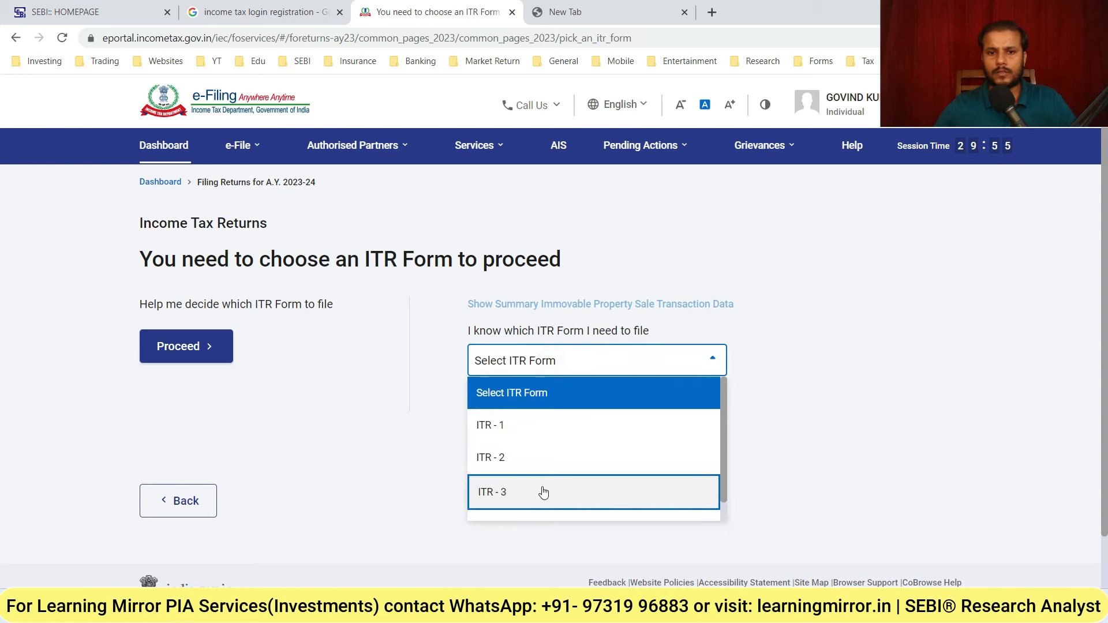
{"action": "scroll", "coordinate": [543, 492], "scroll_direction": "down", "scroll_amount": 1}
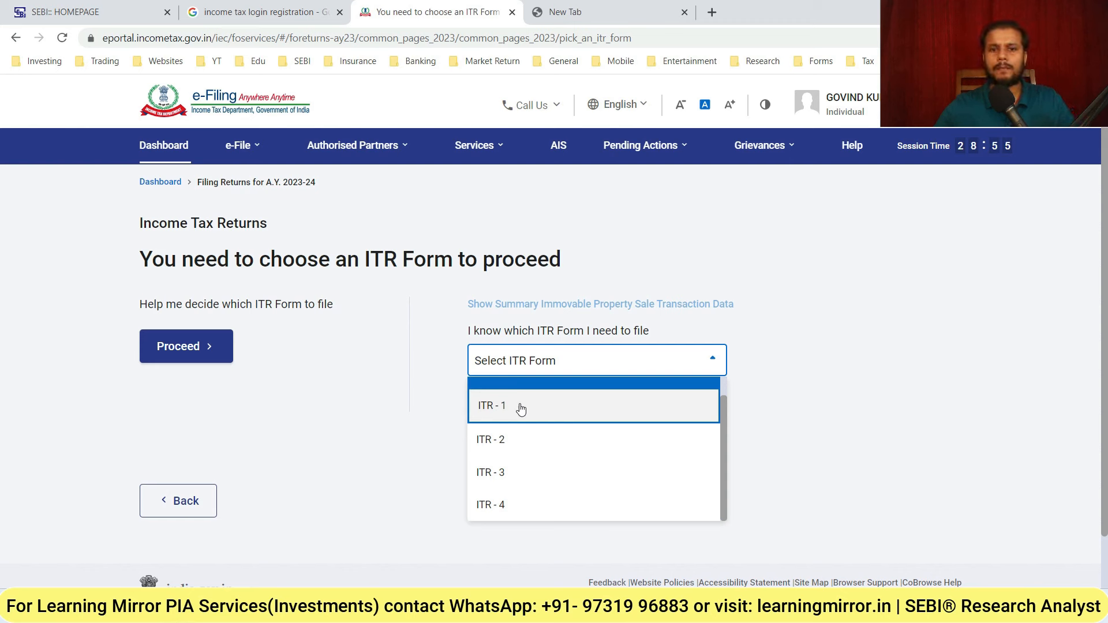
{"action": "left_click", "coordinate": [554, 411]}
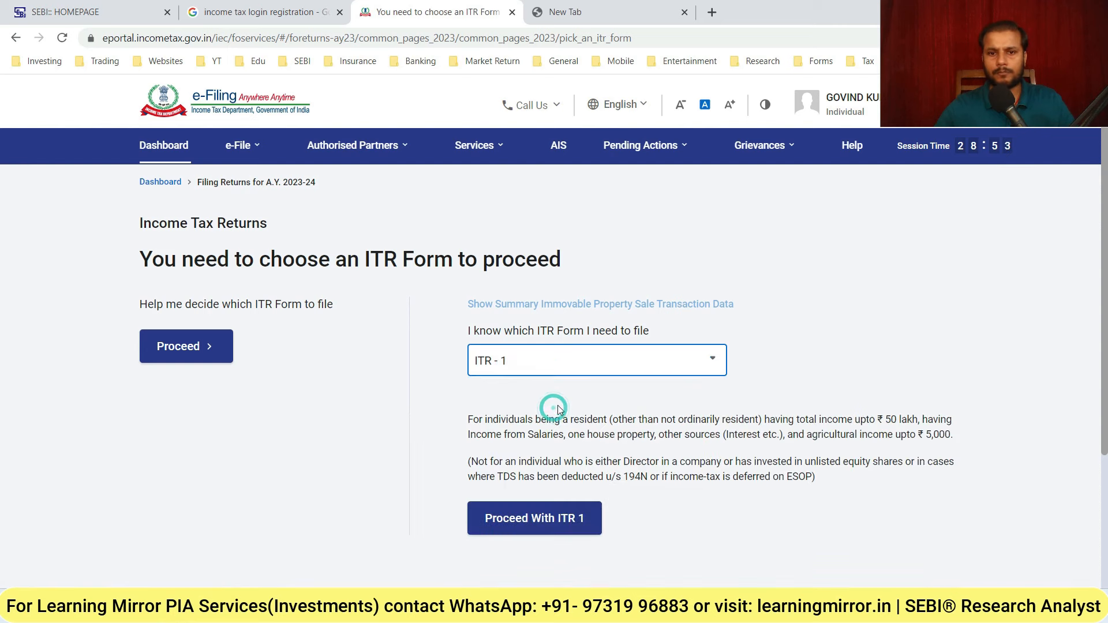
{"action": "left_click", "coordinate": [546, 530]}
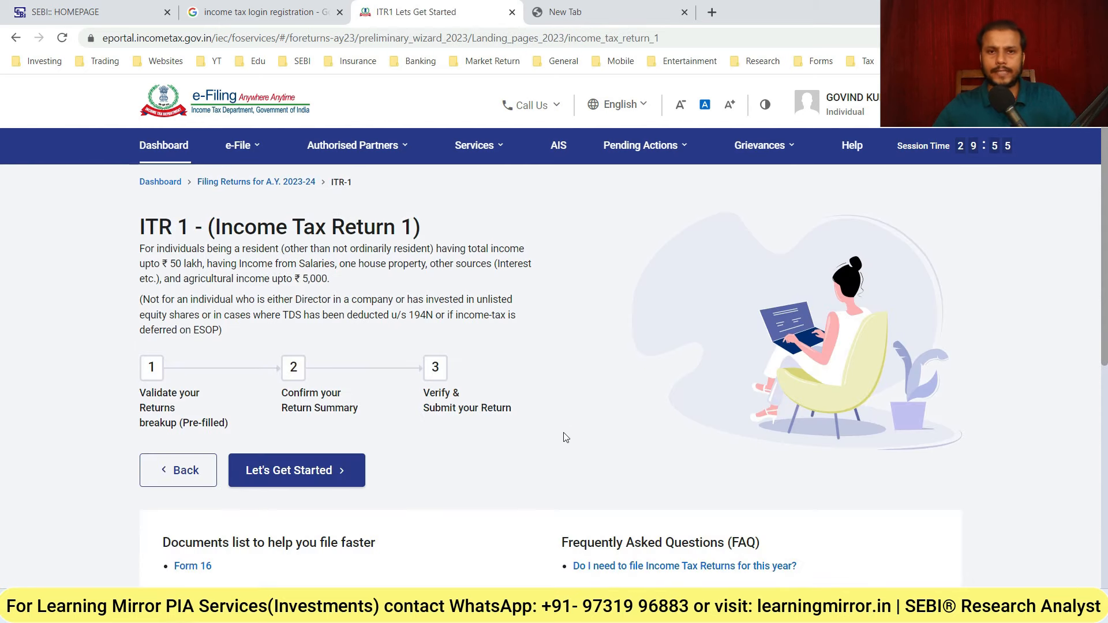
- Get started with the ITR 1 return and give Others as the reason for filing
{"action": "left_click", "coordinate": [298, 473]}
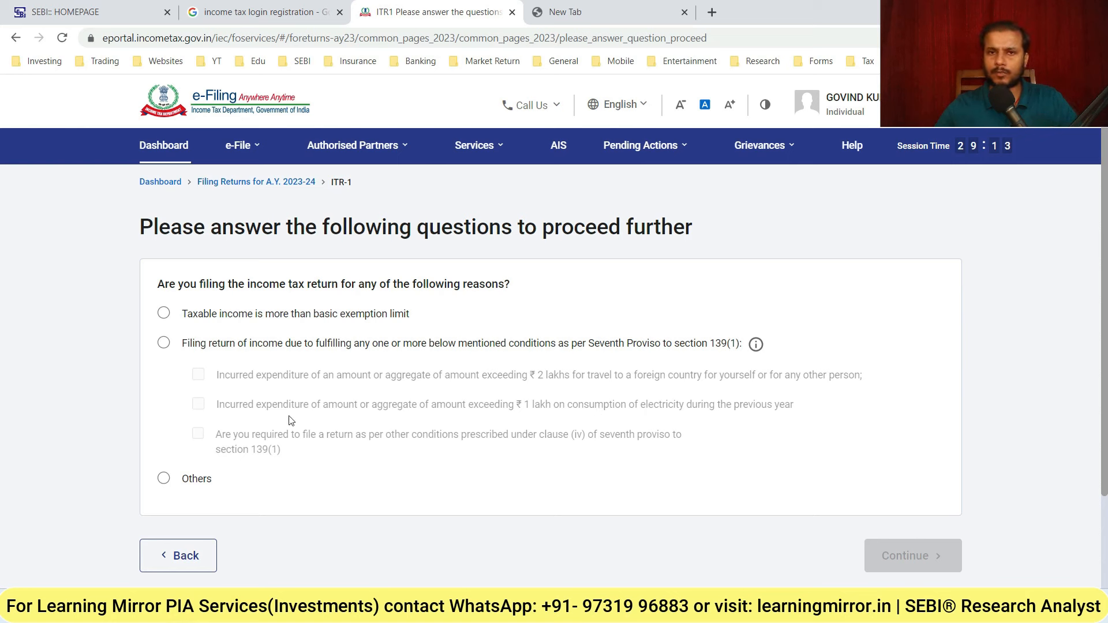
{"action": "left_click", "coordinate": [163, 479]}
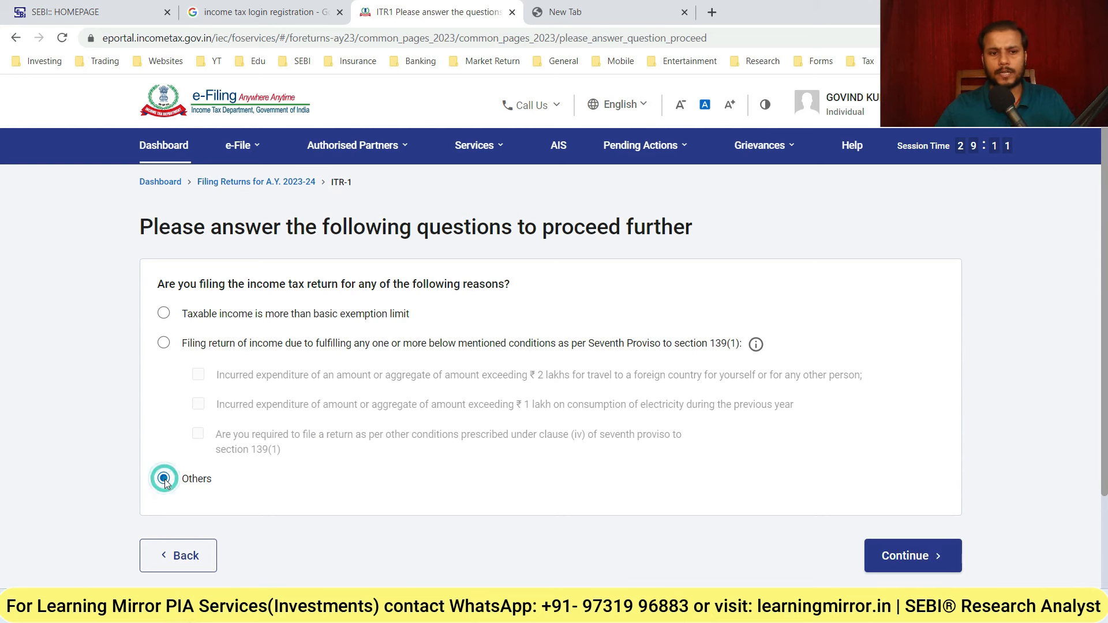
{"action": "left_click", "coordinate": [937, 558]}
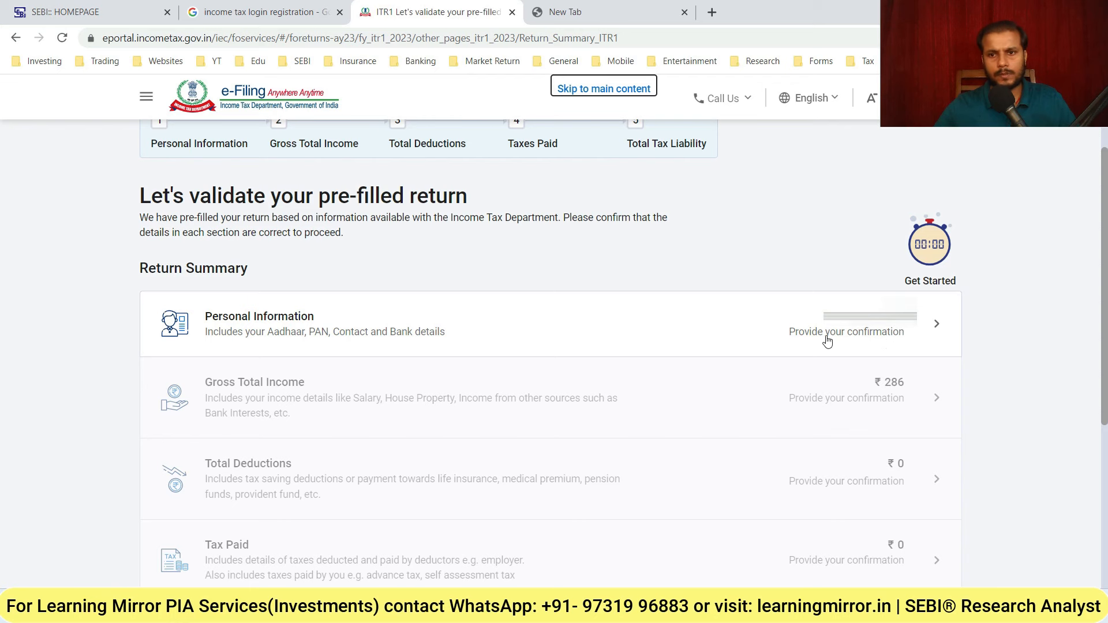
- Open the Personal Information section of the return and set the nature of employment to Others
{"action": "left_click", "coordinate": [917, 335]}
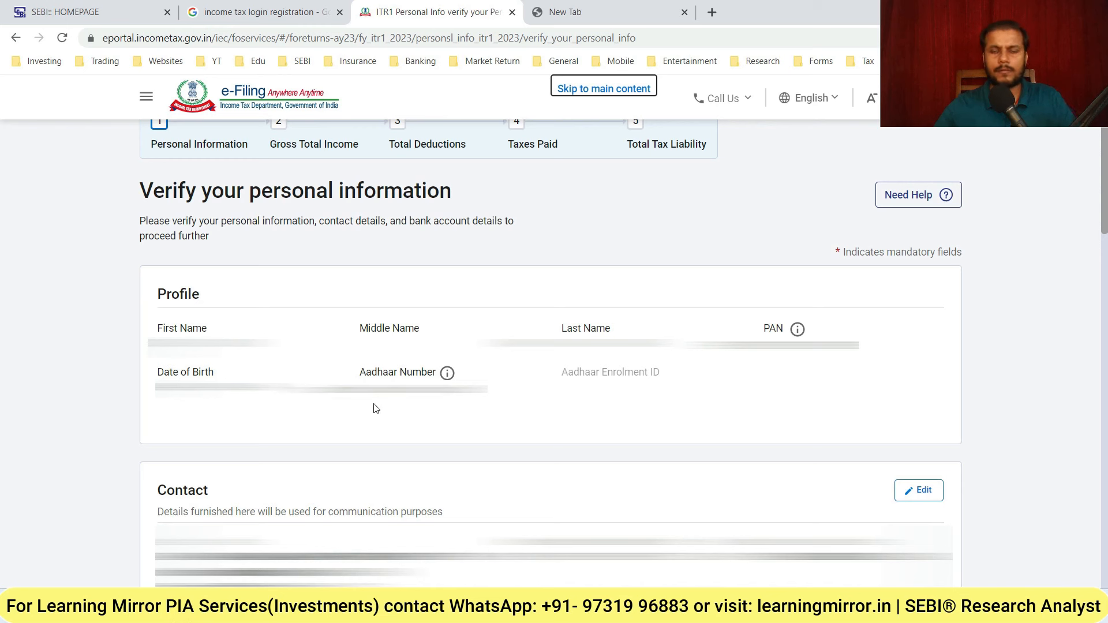
{"action": "scroll", "coordinate": [375, 408], "scroll_direction": "down", "scroll_amount": 5}
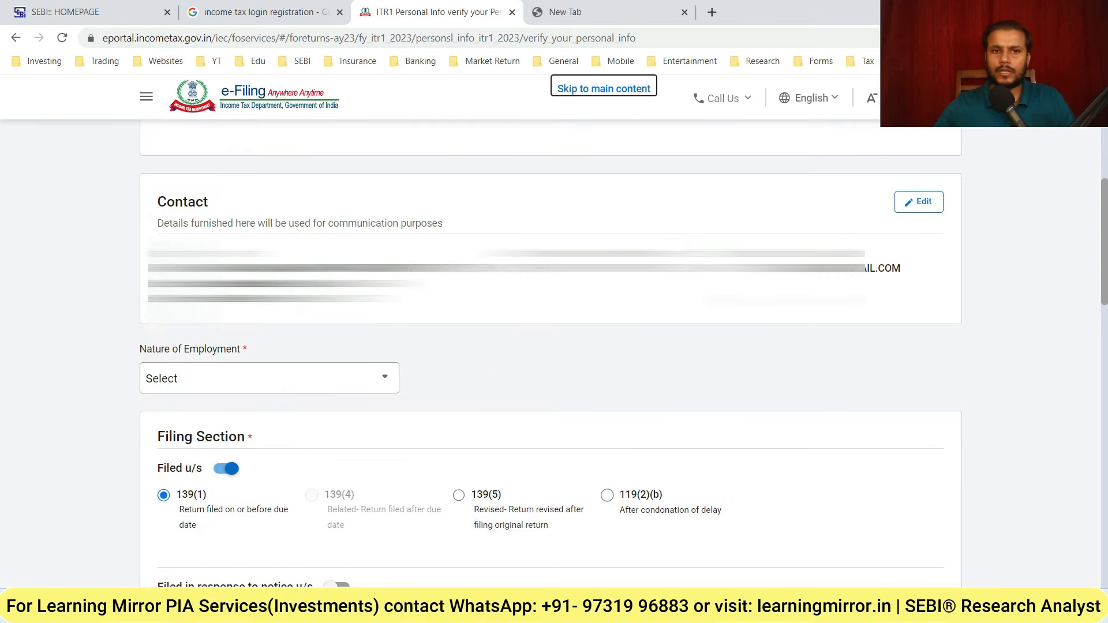
{"action": "scroll", "coordinate": [551, 347], "scroll_direction": "down", "scroll_amount": 4}
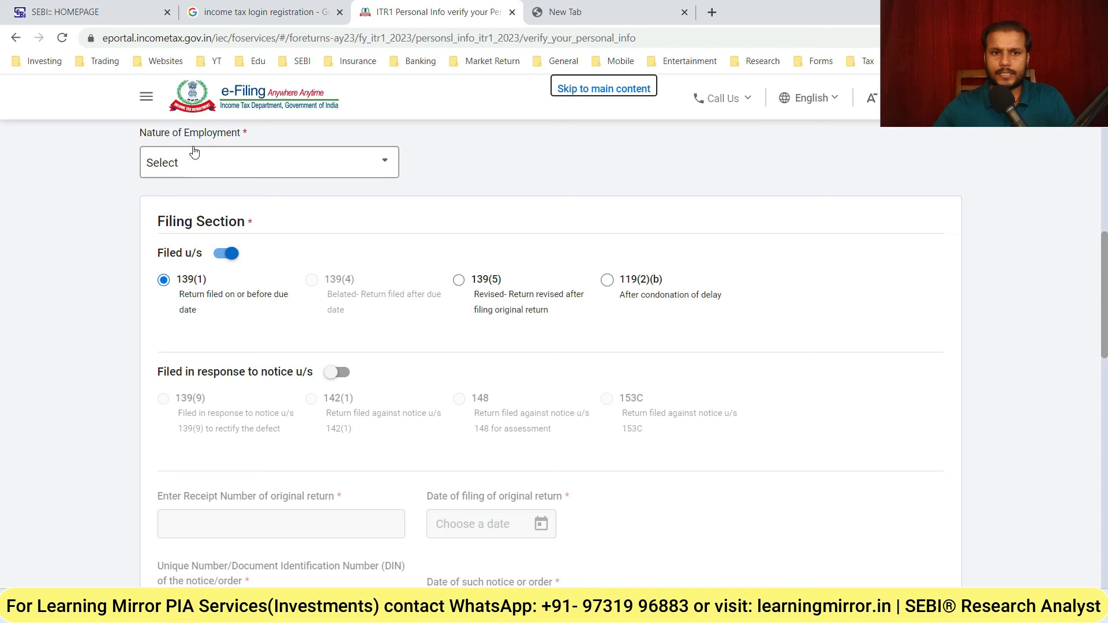
{"action": "left_click", "coordinate": [263, 166]}
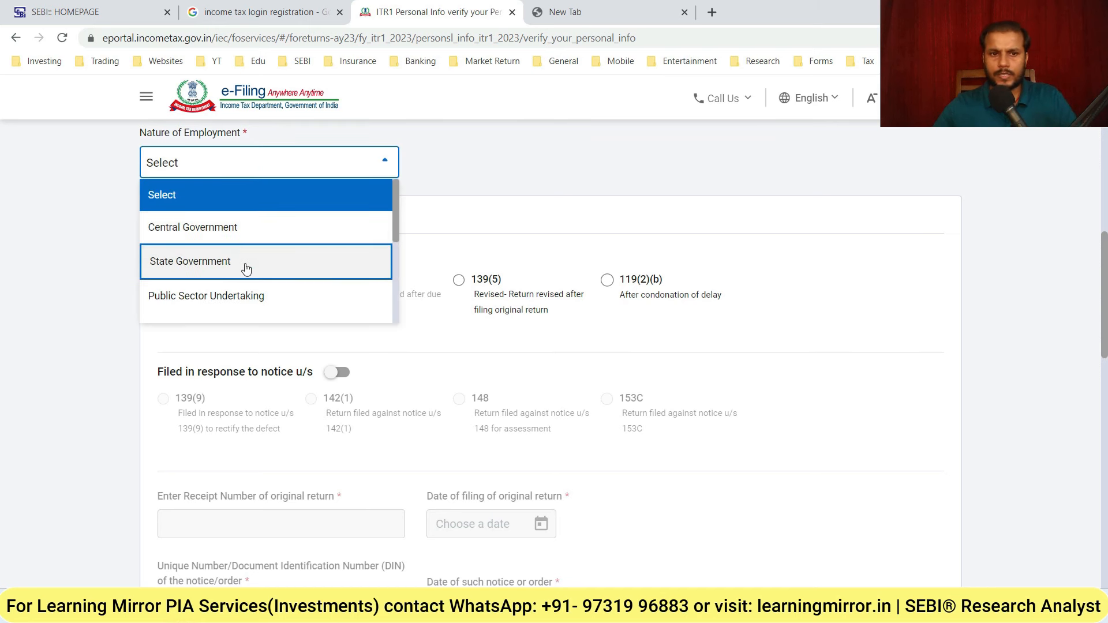
{"action": "scroll", "coordinate": [271, 272], "scroll_direction": "down", "scroll_amount": 4}
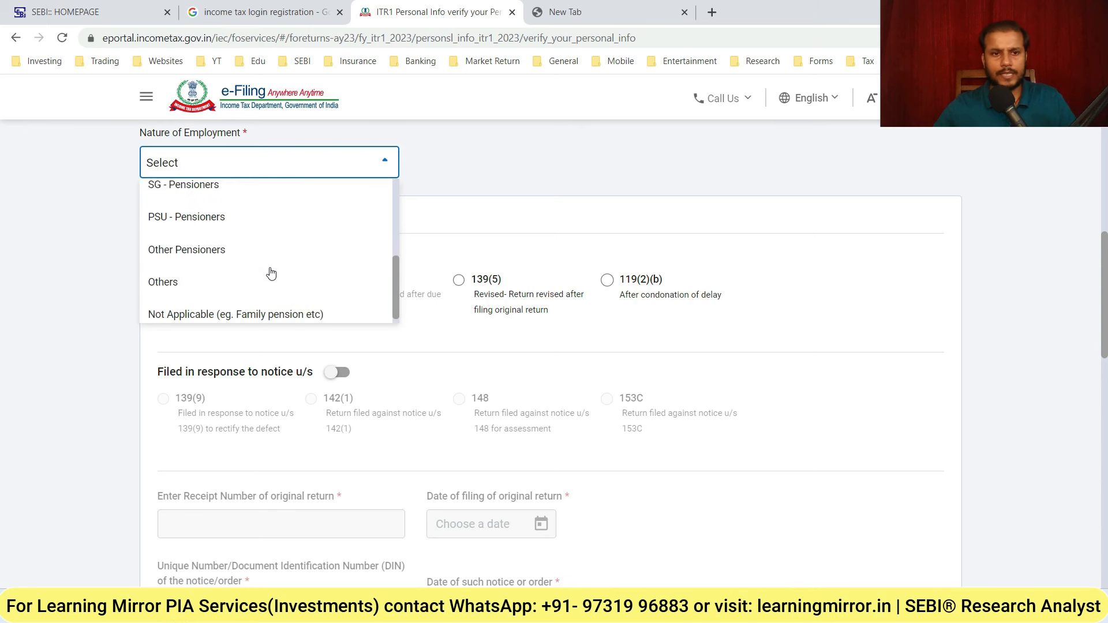
{"action": "left_click", "coordinate": [208, 286]}
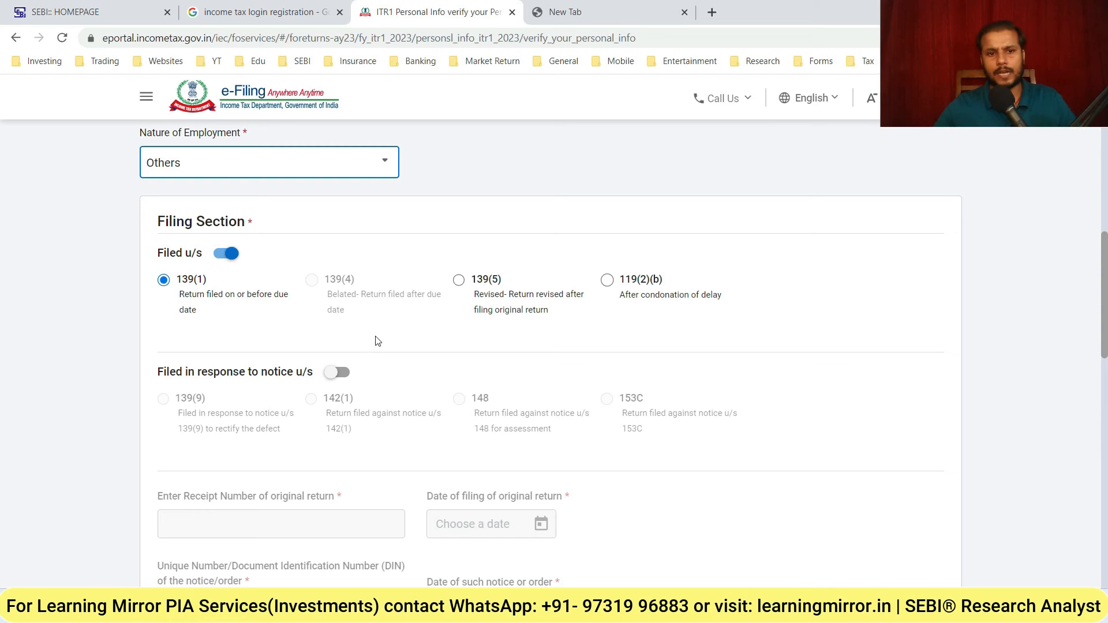
- Answer No to opting for the new tax regime u/s 115BAC and confirm the personal information
{"action": "scroll", "coordinate": [378, 342], "scroll_direction": "down", "scroll_amount": 1}
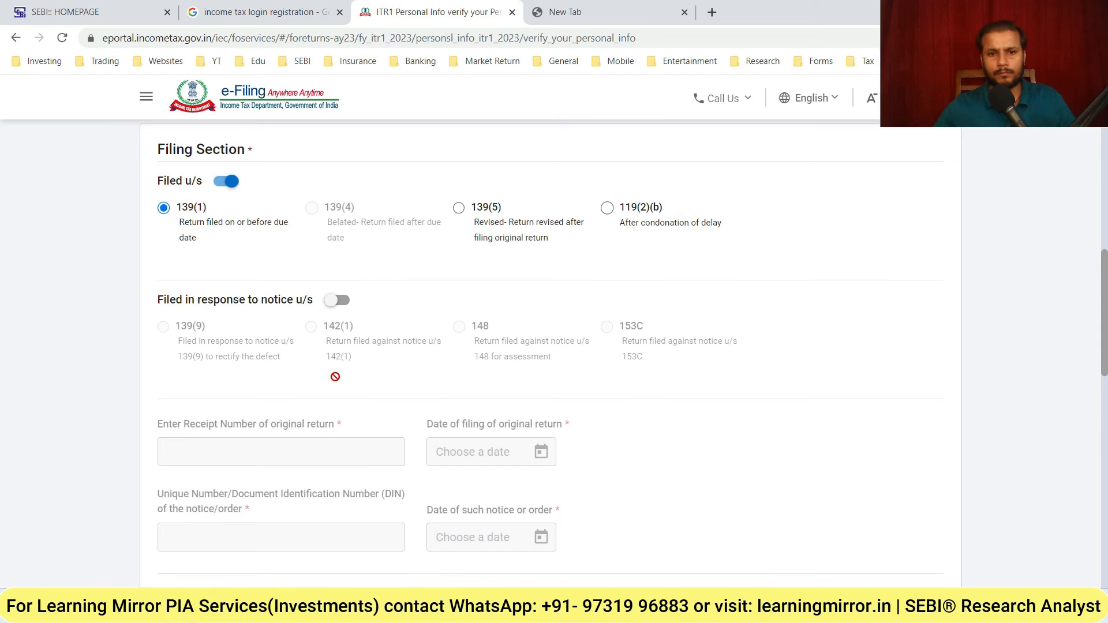
{"action": "scroll", "coordinate": [335, 376], "scroll_direction": "down", "scroll_amount": 5}
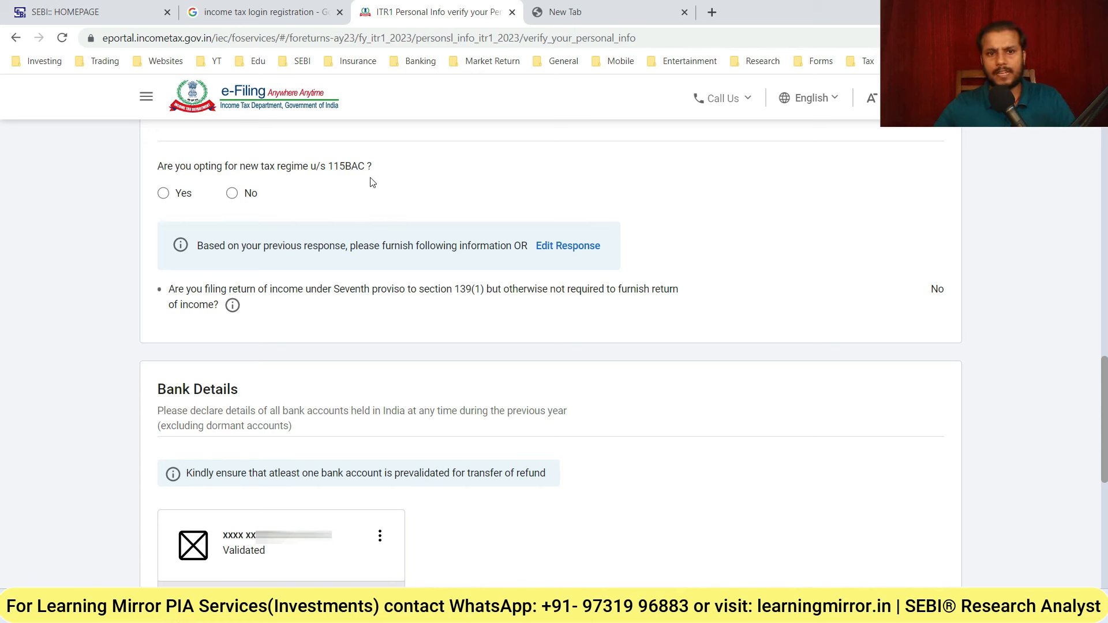
{"action": "left_click", "coordinate": [232, 194]}
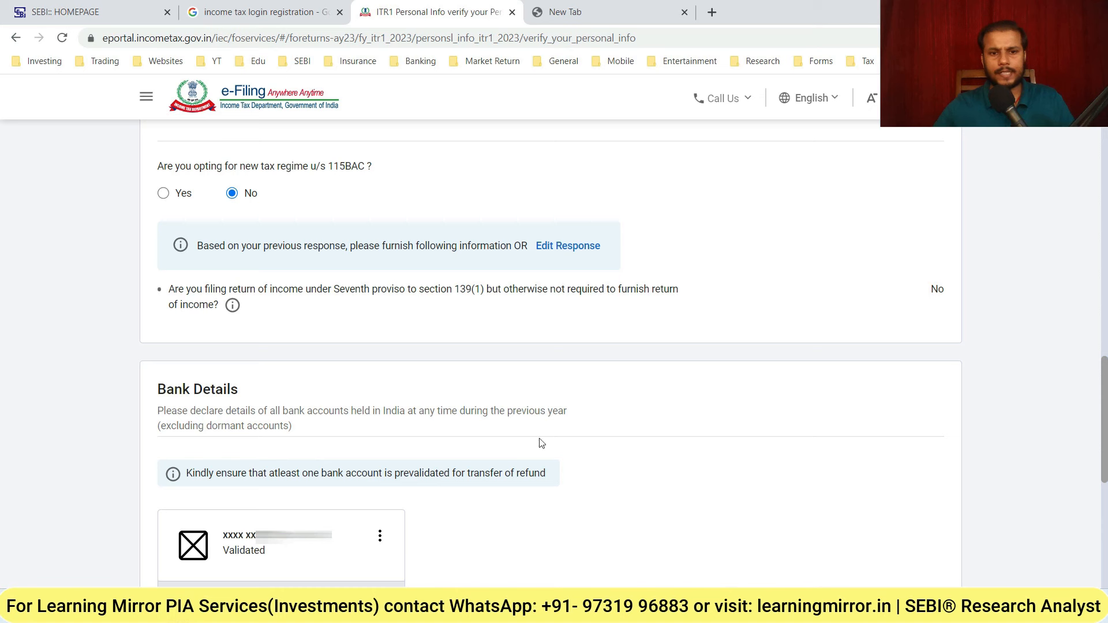
{"action": "scroll", "coordinate": [225, 310], "scroll_direction": "down", "scroll_amount": 4}
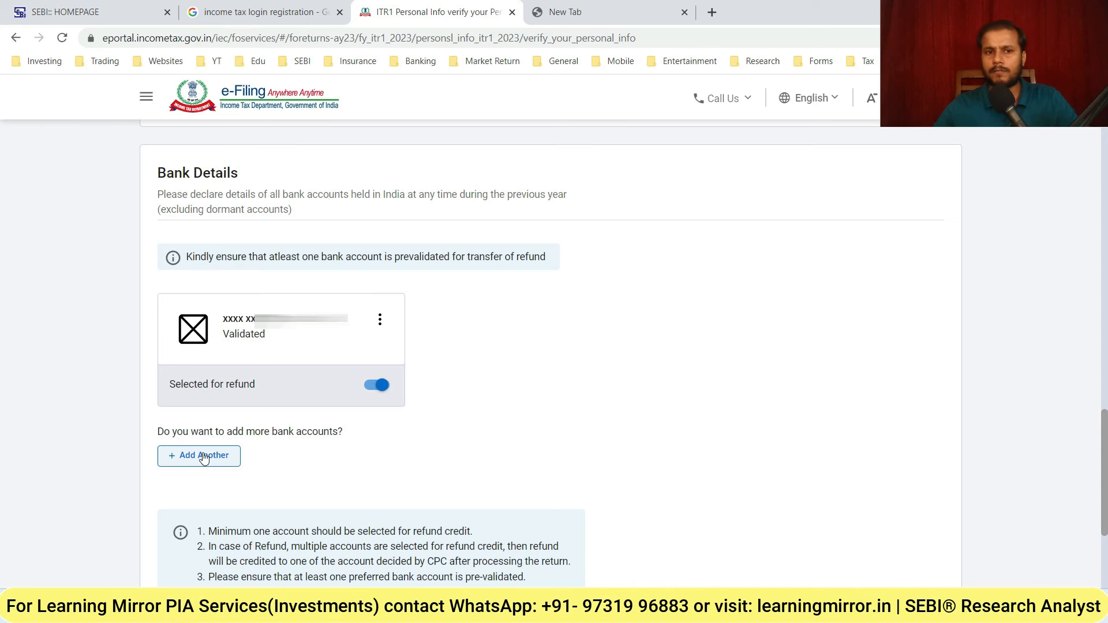
{"action": "scroll", "coordinate": [557, 465], "scroll_direction": "down", "scroll_amount": 3}
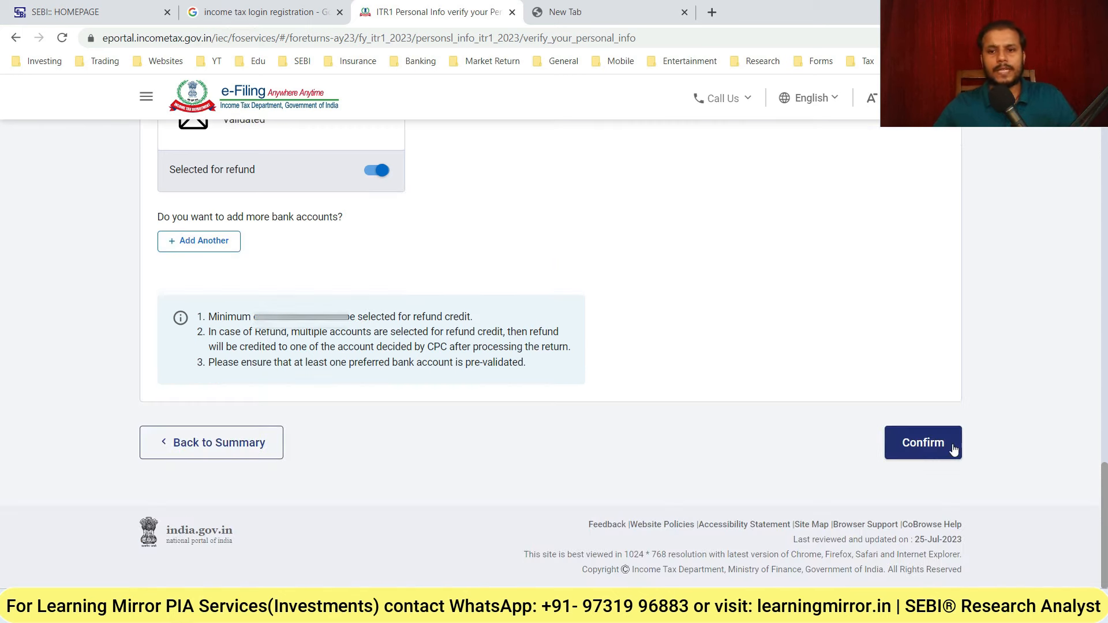
{"action": "left_click", "coordinate": [925, 453]}
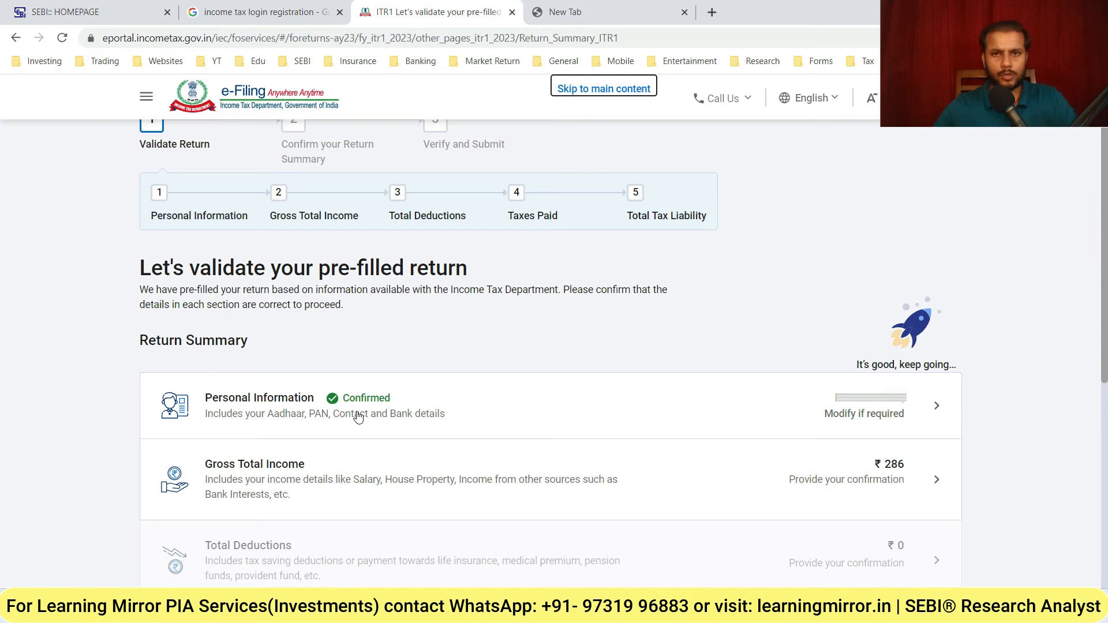
- Open the Gross Total Income section of the return summary at its Salary Exemption questions
{"action": "scroll", "coordinate": [358, 416], "scroll_direction": "down", "scroll_amount": 5}
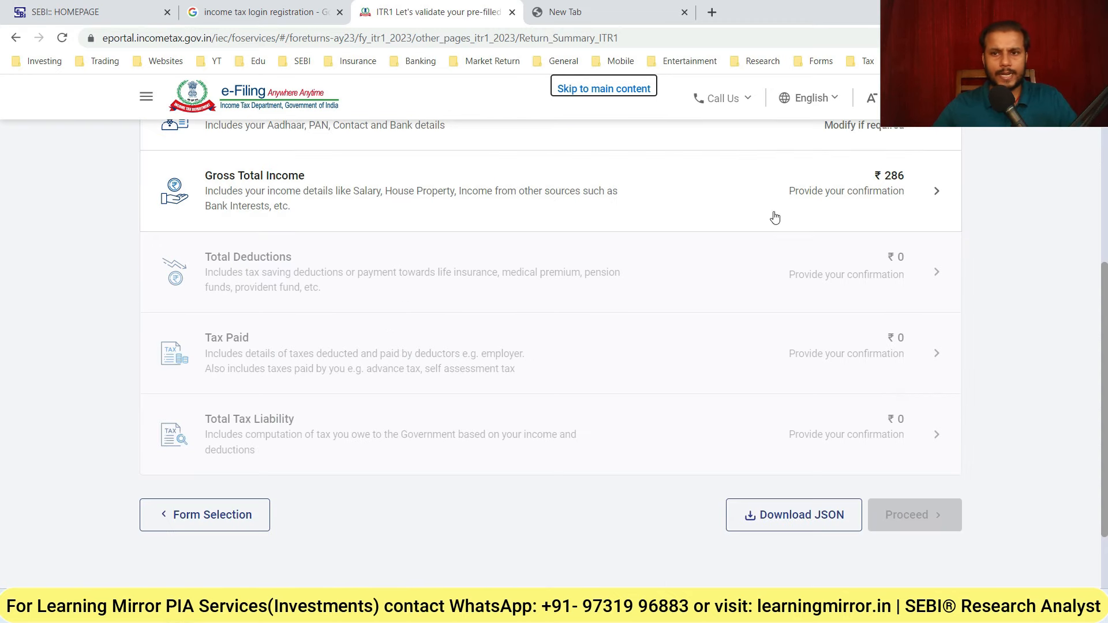
{"action": "left_click", "coordinate": [861, 197]}
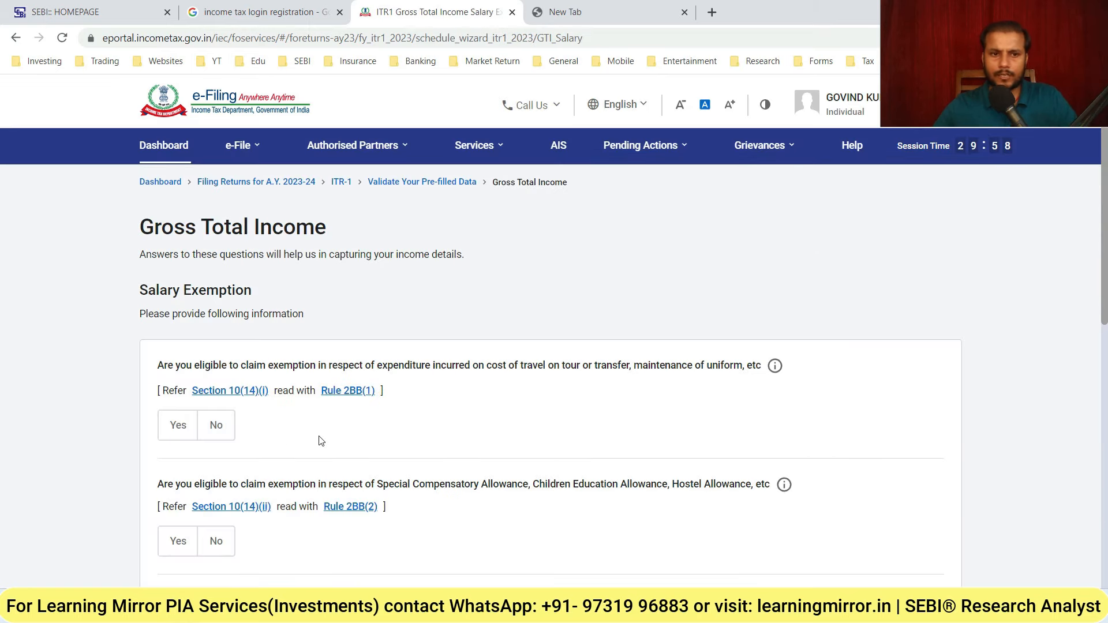
{"action": "scroll", "coordinate": [228, 328], "scroll_direction": "down", "scroll_amount": 2}
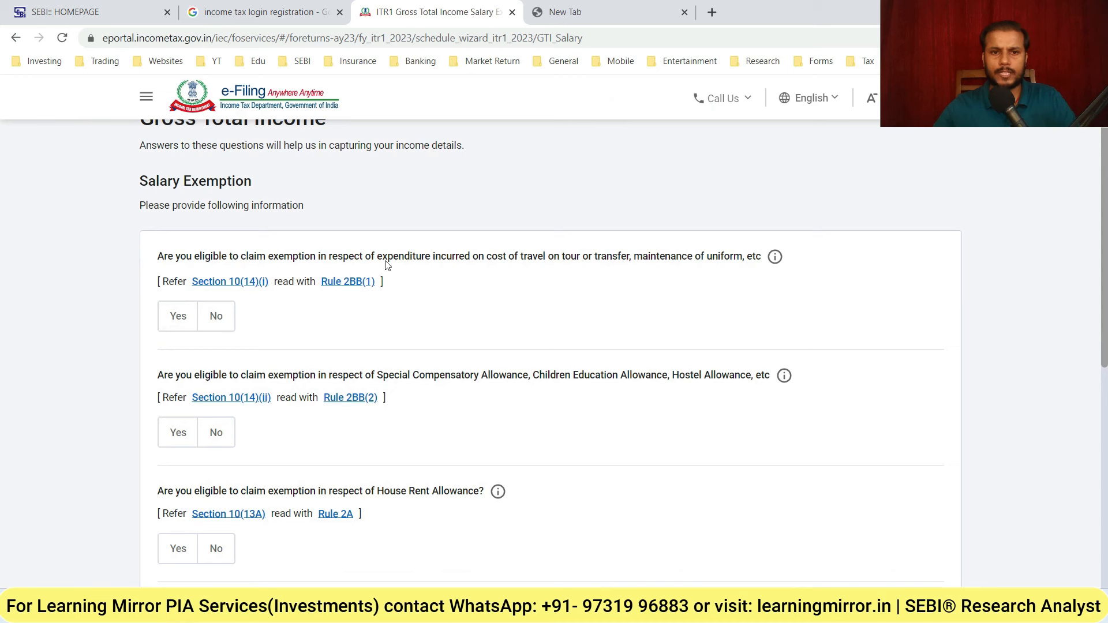
- Answer No to all five Salary Exemption questions, including House Rent Allowance and Leave Travel Allowance, and continue to the income source details
{"action": "left_click", "coordinate": [216, 317]}
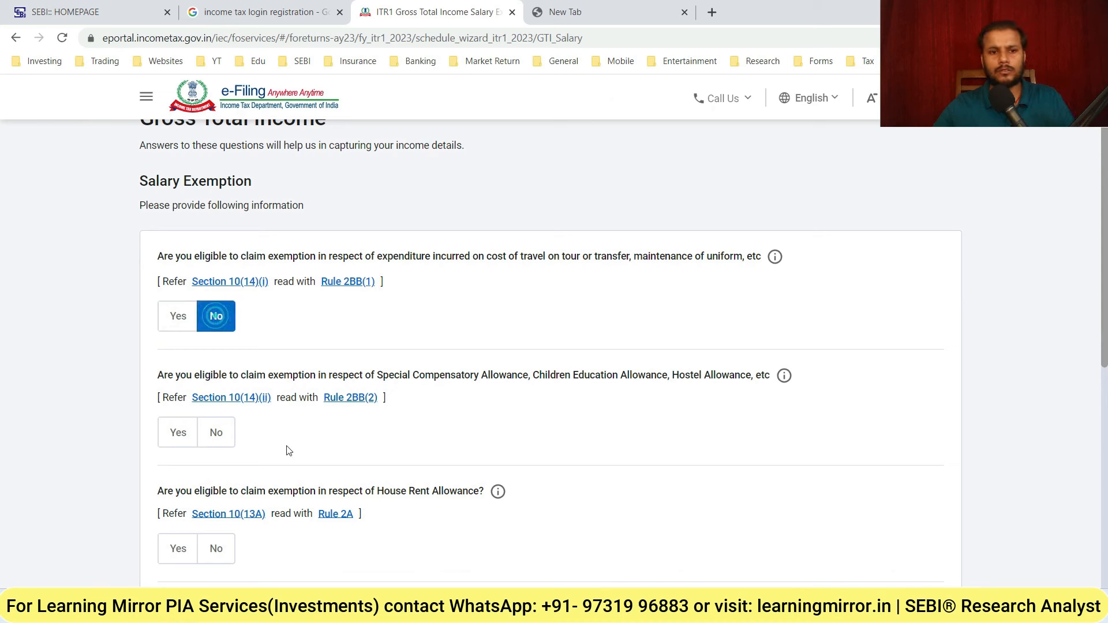
{"action": "left_click", "coordinate": [217, 433]}
{"action": "scroll", "coordinate": [497, 424], "scroll_direction": "down", "scroll_amount": 1}
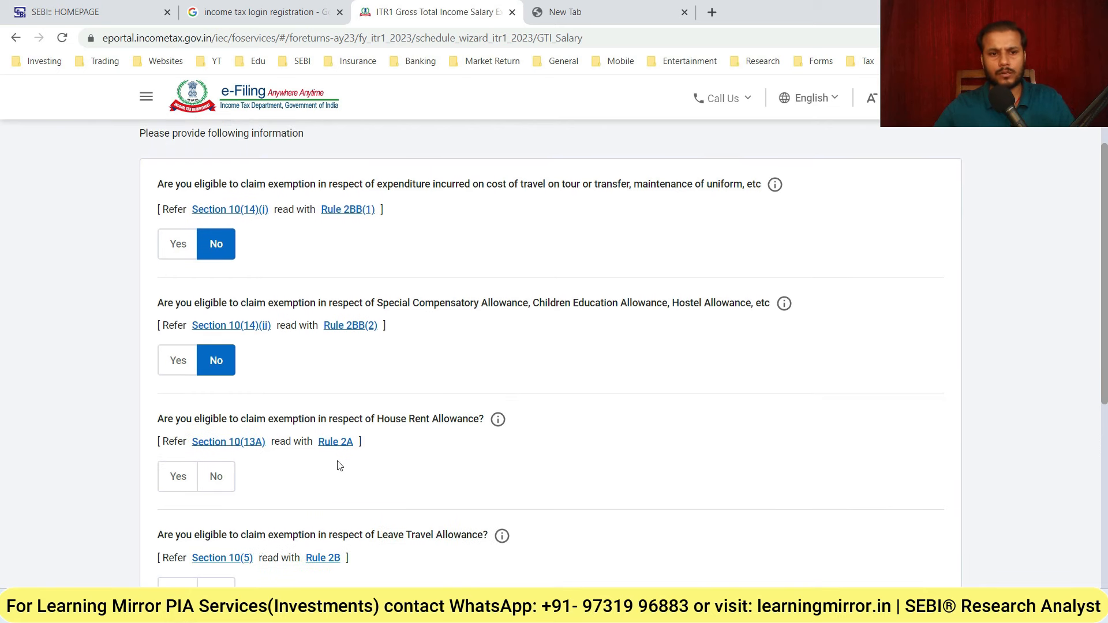
{"action": "left_click", "coordinate": [224, 487]}
{"action": "scroll", "coordinate": [416, 471], "scroll_direction": "down", "scroll_amount": 2}
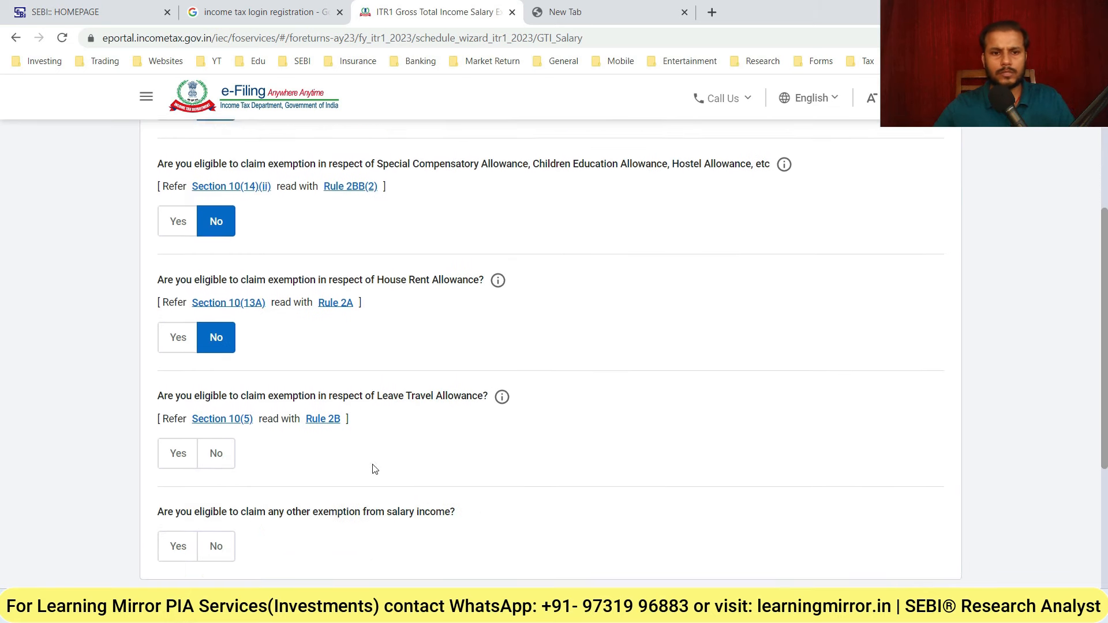
{"action": "left_click", "coordinate": [224, 455]}
{"action": "left_click", "coordinate": [220, 546]}
{"action": "scroll", "coordinate": [332, 484], "scroll_direction": "down", "scroll_amount": 1}
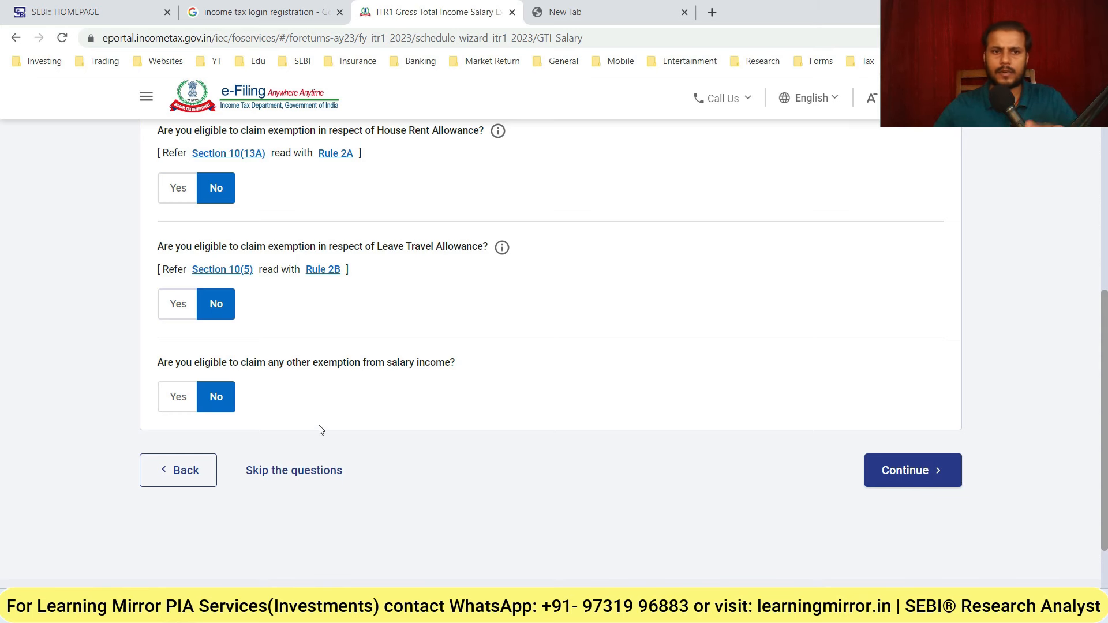
{"action": "scroll", "coordinate": [321, 430], "scroll_direction": "up", "scroll_amount": 3}
{"action": "scroll", "coordinate": [398, 525], "scroll_direction": "down", "scroll_amount": 3}
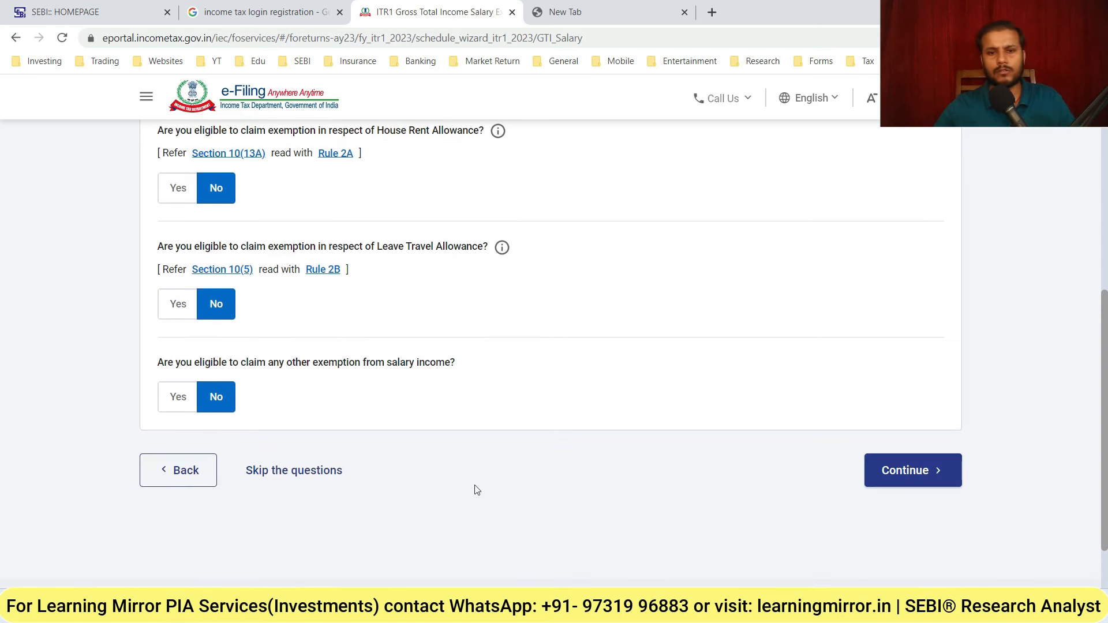
{"action": "left_click", "coordinate": [904, 475]}
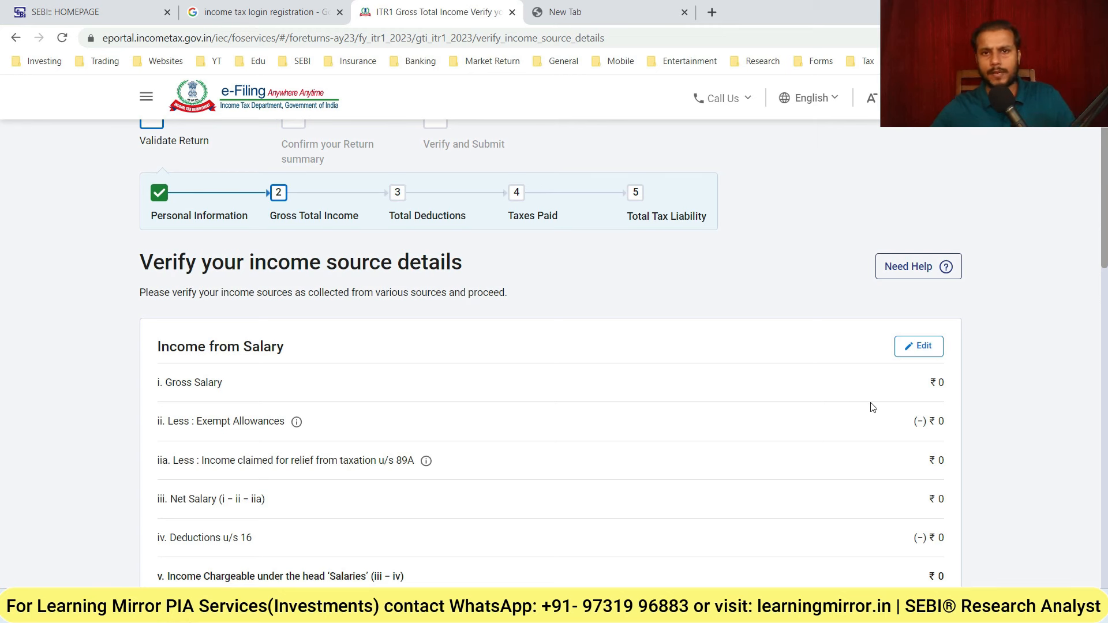
- Select the savings bank interest entry under Income from other sources and open the form for adding another income
{"action": "scroll", "coordinate": [873, 407], "scroll_direction": "down", "scroll_amount": 7}
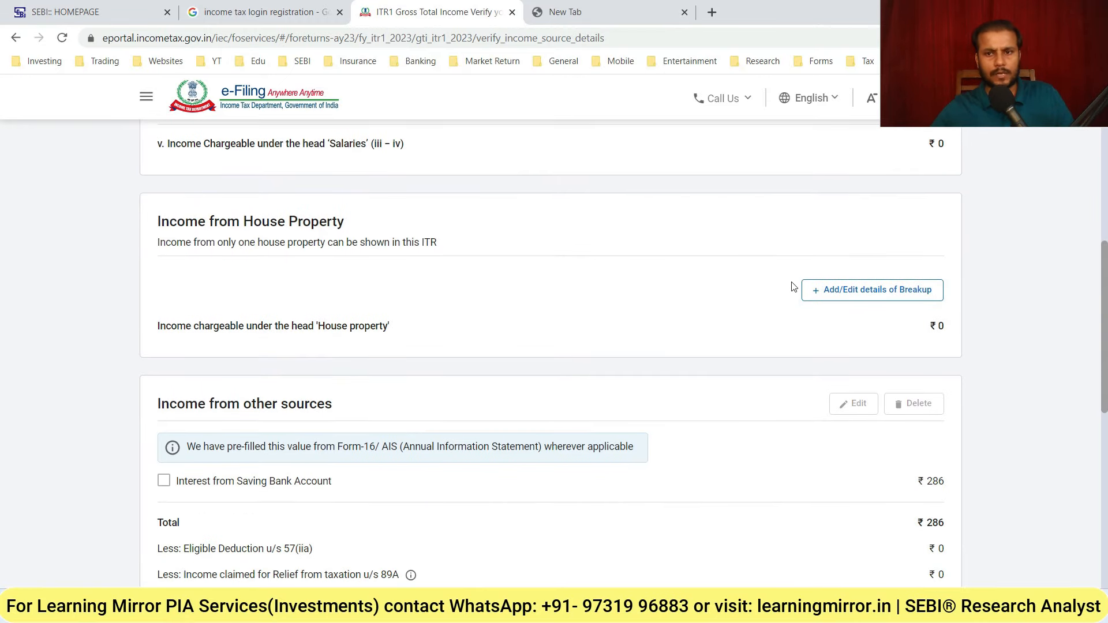
{"action": "scroll", "coordinate": [717, 296], "scroll_direction": "down", "scroll_amount": 4}
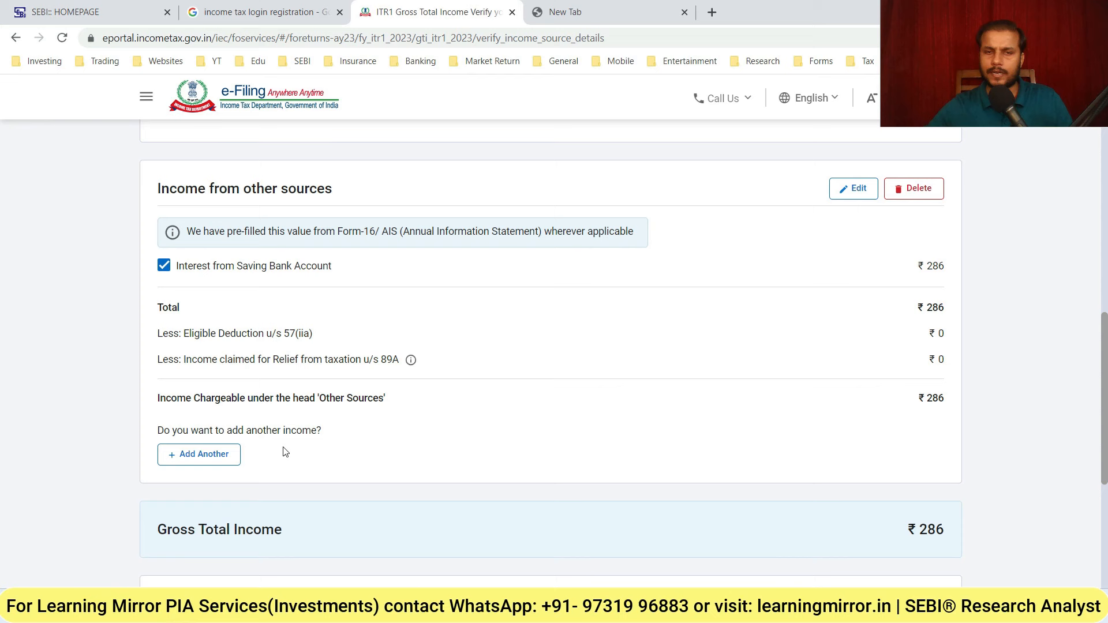
{"action": "left_click", "coordinate": [200, 459]}
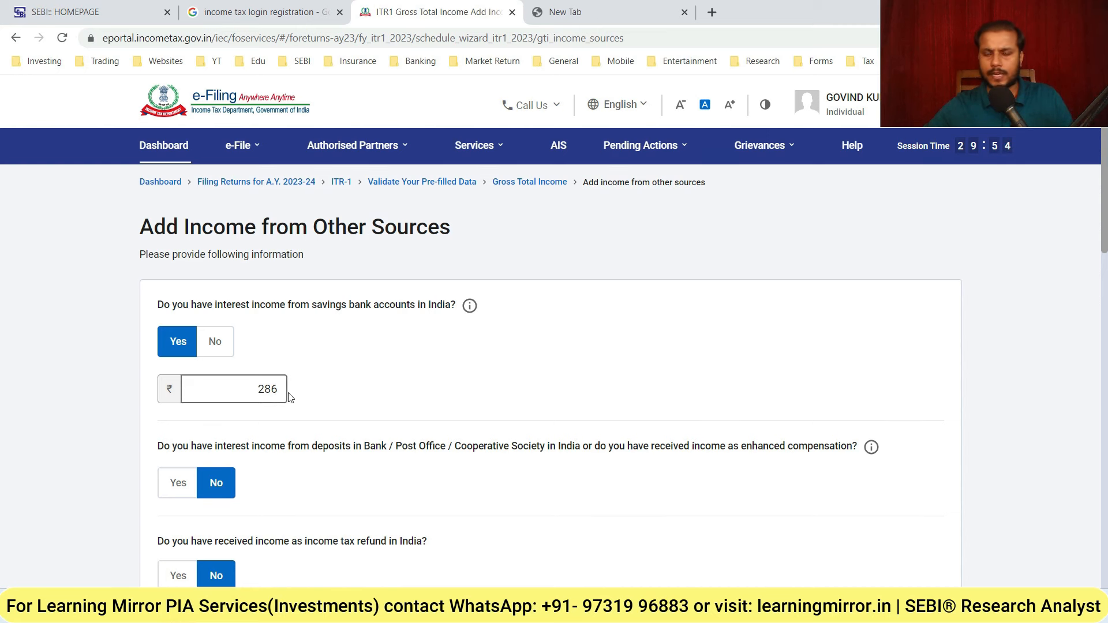
{"action": "scroll", "coordinate": [379, 389], "scroll_direction": "down", "scroll_amount": 3}
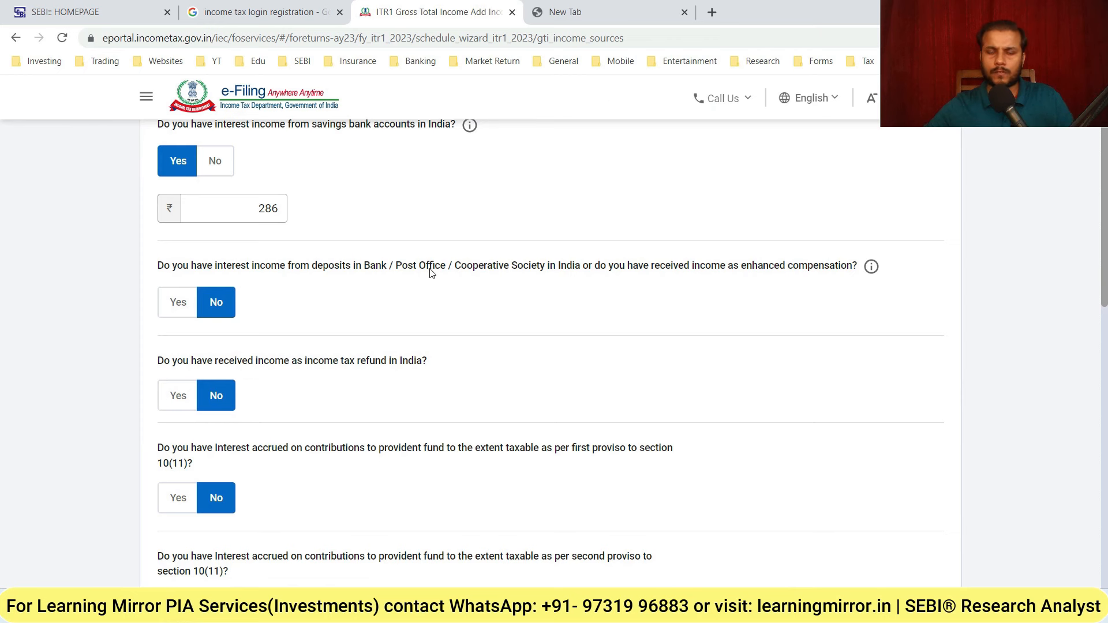
{"action": "left_click", "coordinate": [176, 303]}
{"action": "left_click", "coordinate": [209, 350]}
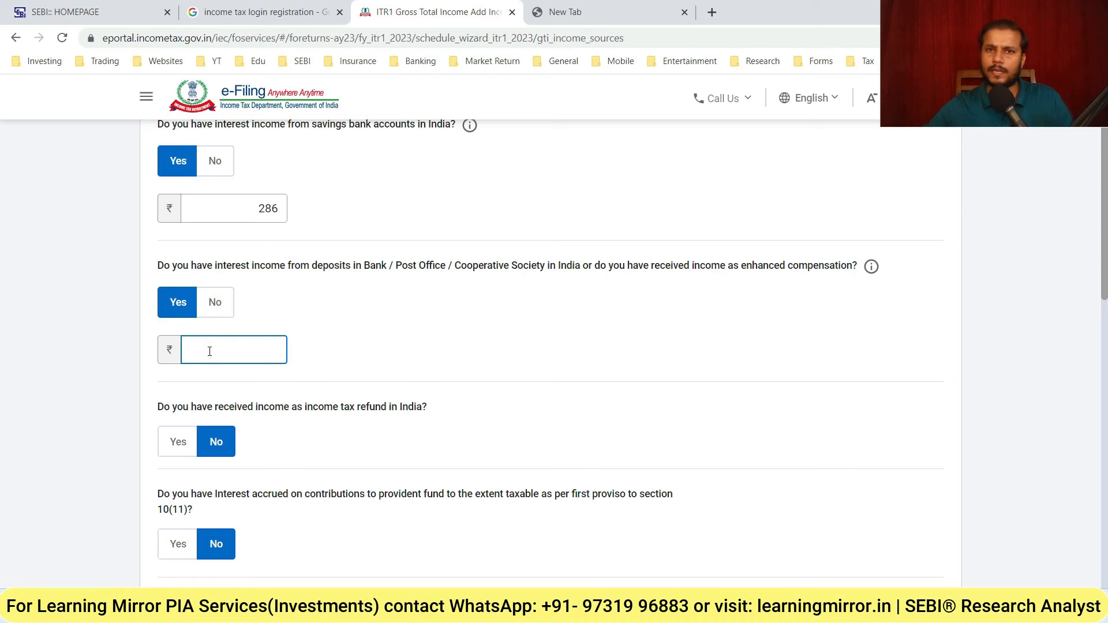
{"action": "left_click", "coordinate": [216, 303]}
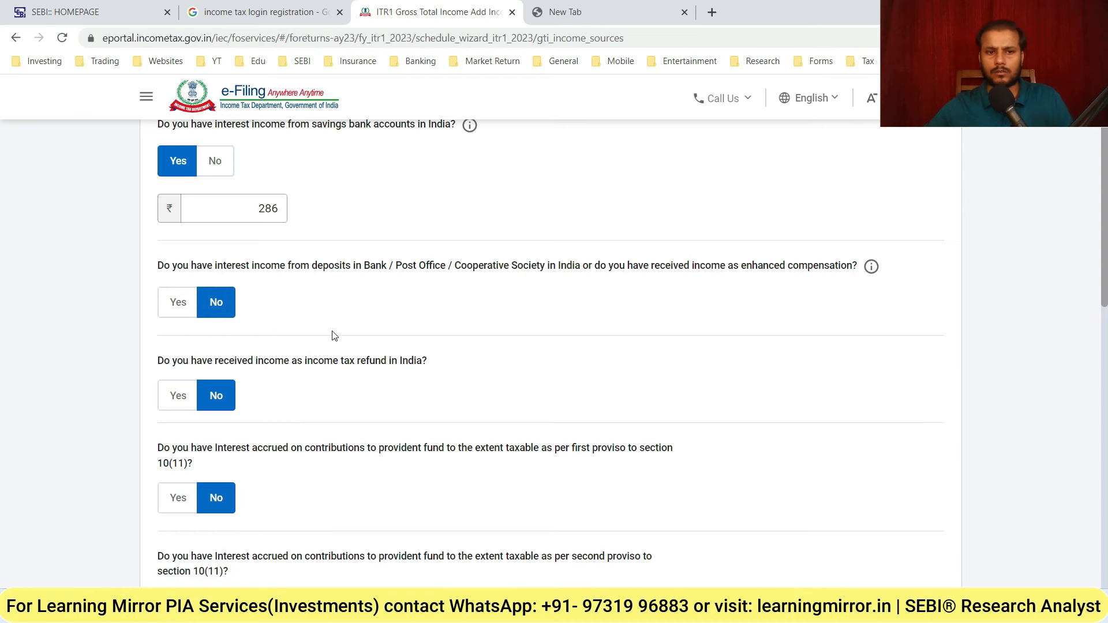
{"action": "scroll", "coordinate": [333, 336], "scroll_direction": "down", "scroll_amount": 8}
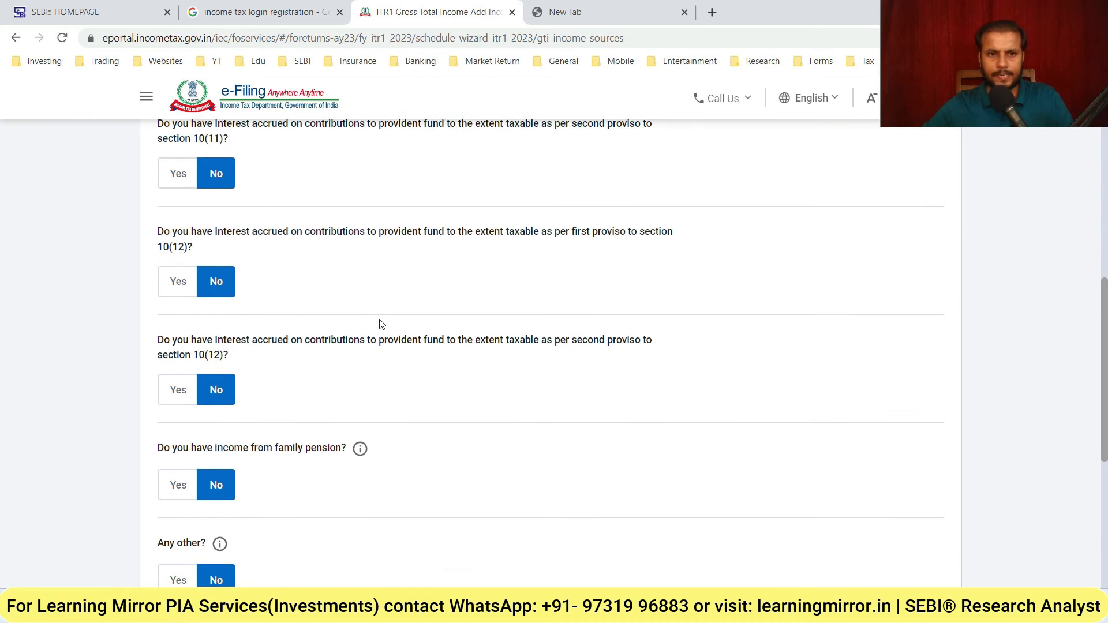
{"action": "scroll", "coordinate": [403, 378], "scroll_direction": "down", "scroll_amount": 3}
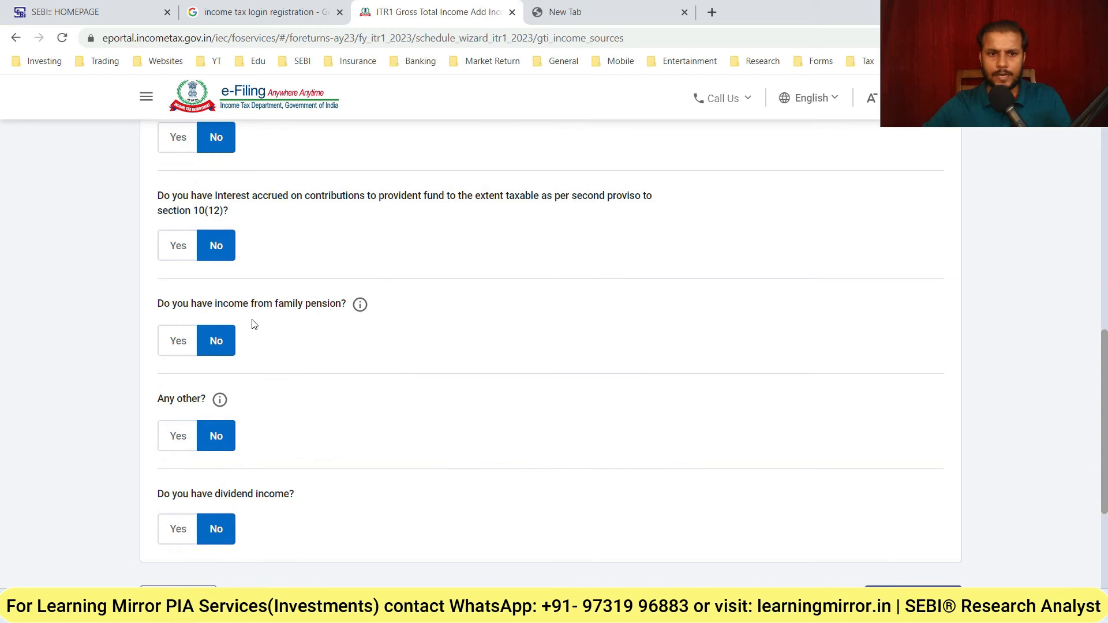
{"action": "scroll", "coordinate": [299, 366], "scroll_direction": "down", "scroll_amount": 1}
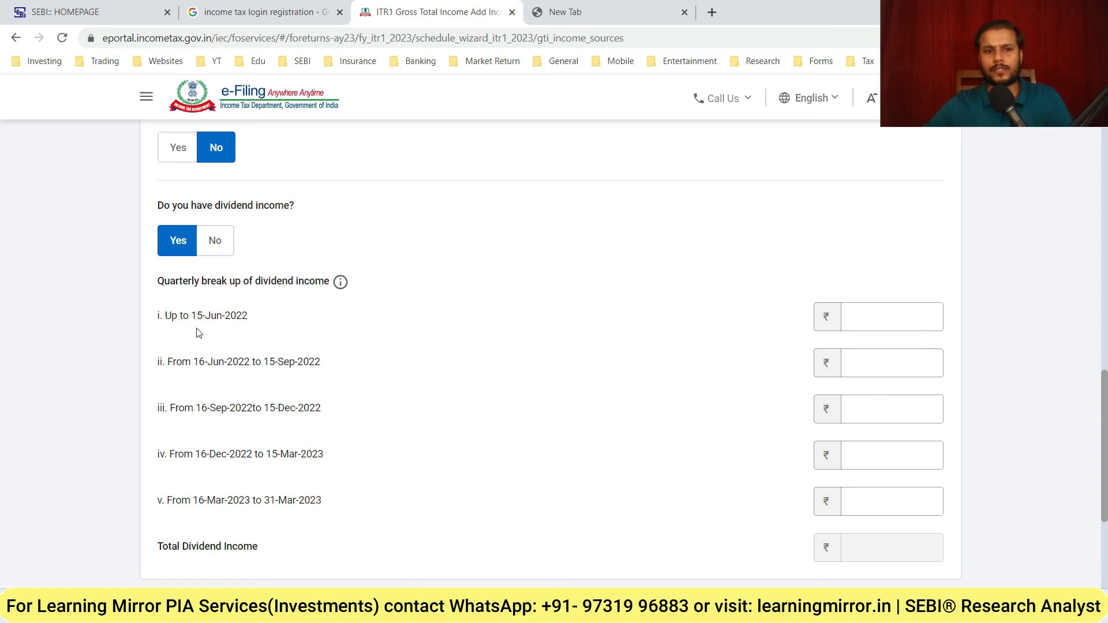
{"action": "left_click", "coordinate": [910, 319]}
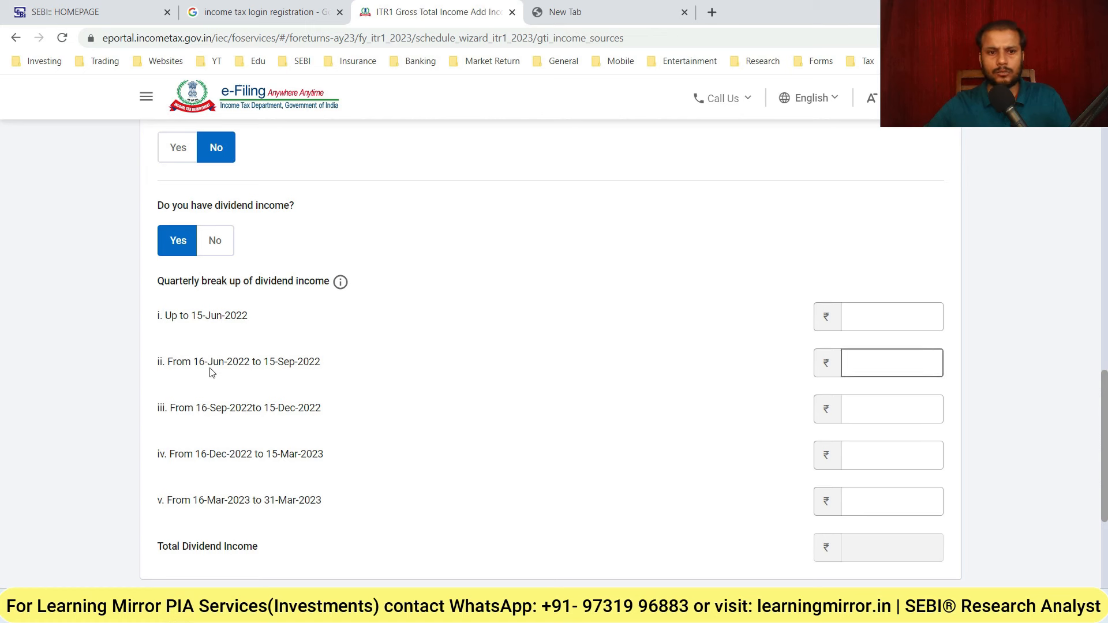
{"action": "left_click", "coordinate": [882, 359]}
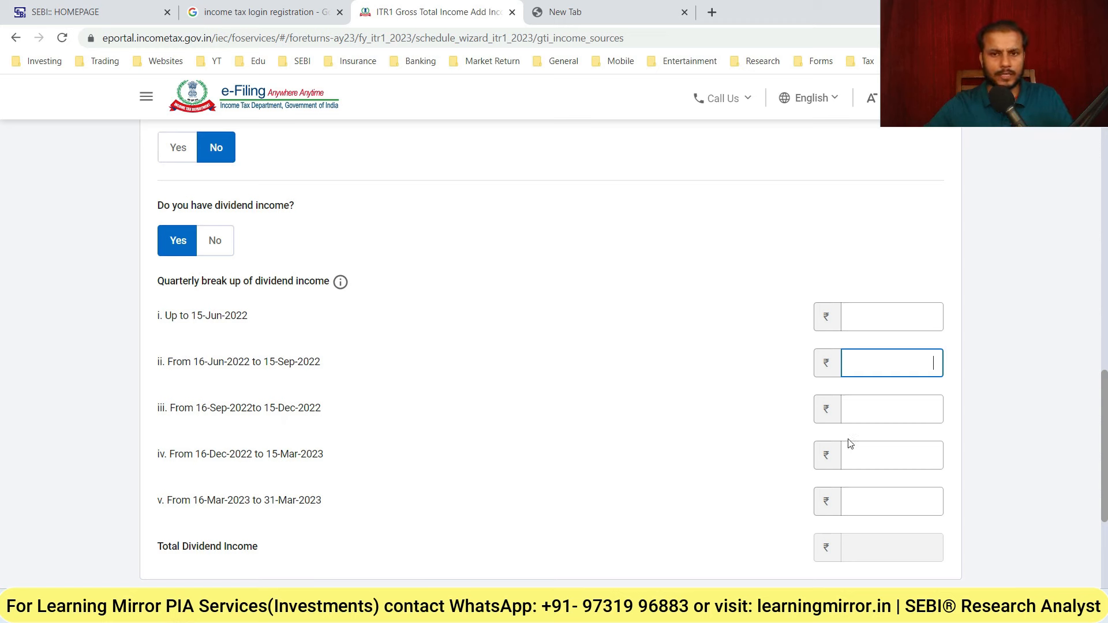
{"action": "left_click", "coordinate": [892, 404]}
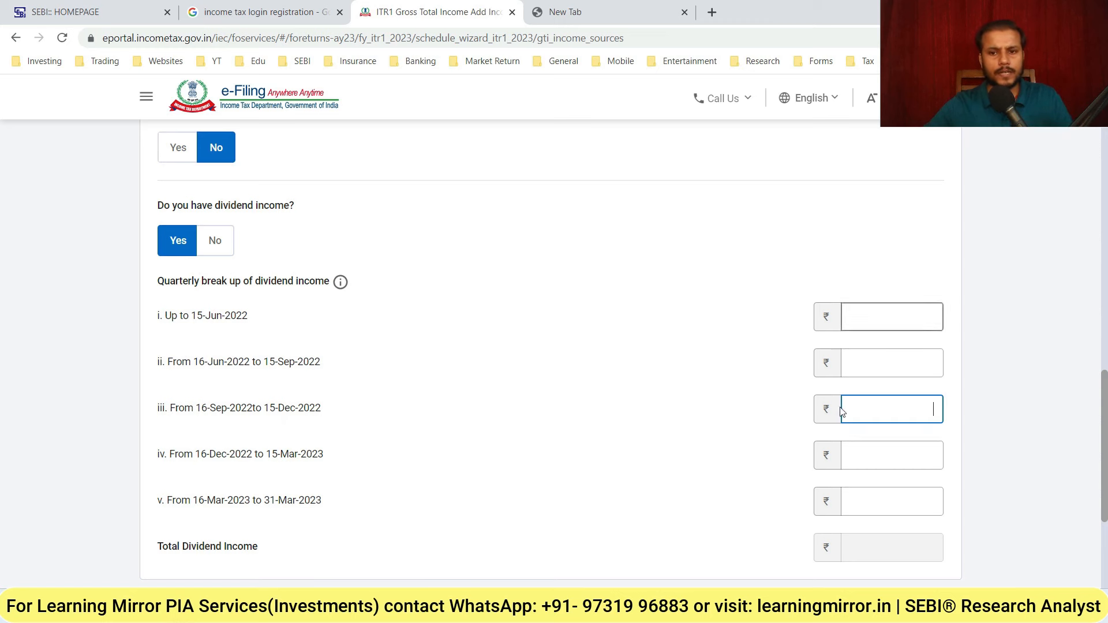
{"action": "left_click", "coordinate": [216, 241]}
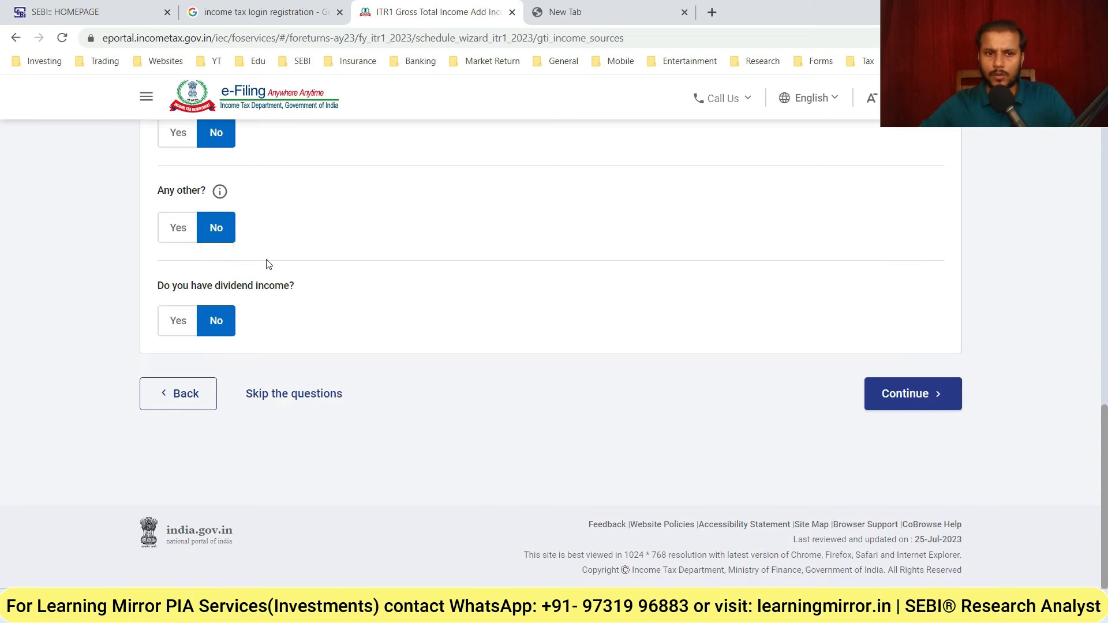
- Answer Yes to Any other income, enter 50000 with the description "Home Tuition." and continue
{"action": "left_click", "coordinate": [182, 229]}
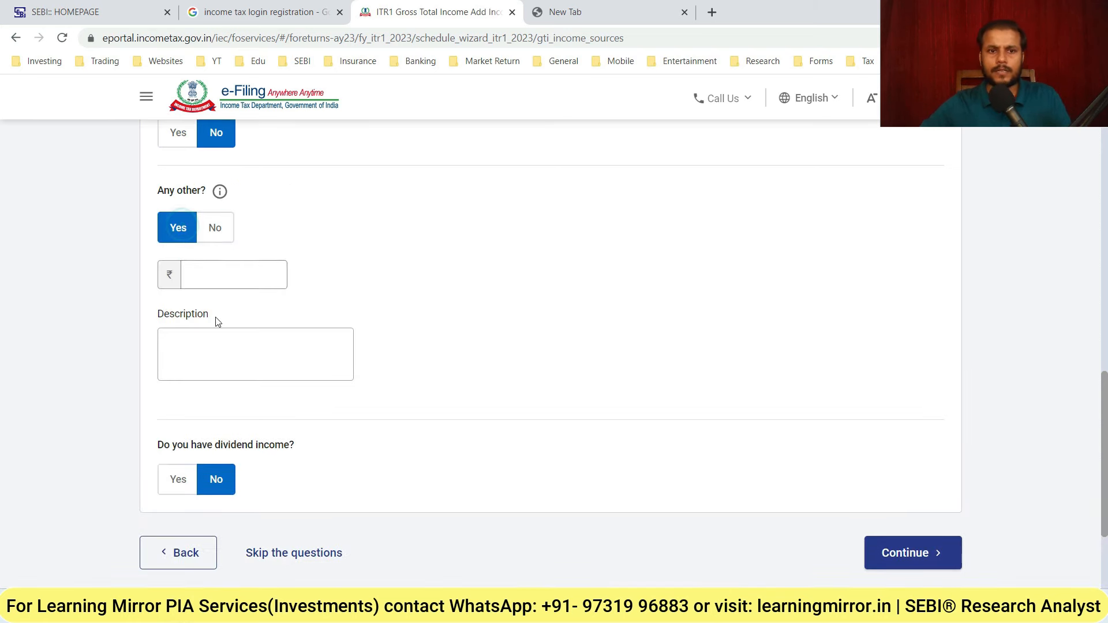
{"action": "left_click", "coordinate": [221, 280]}
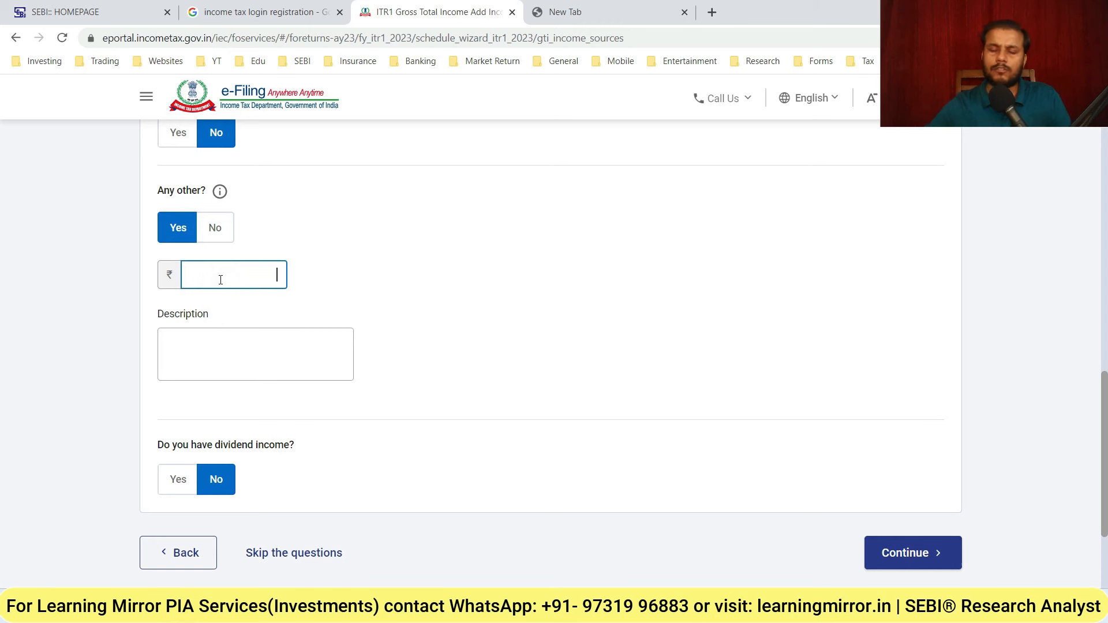
{"action": "type", "text": "50000"}
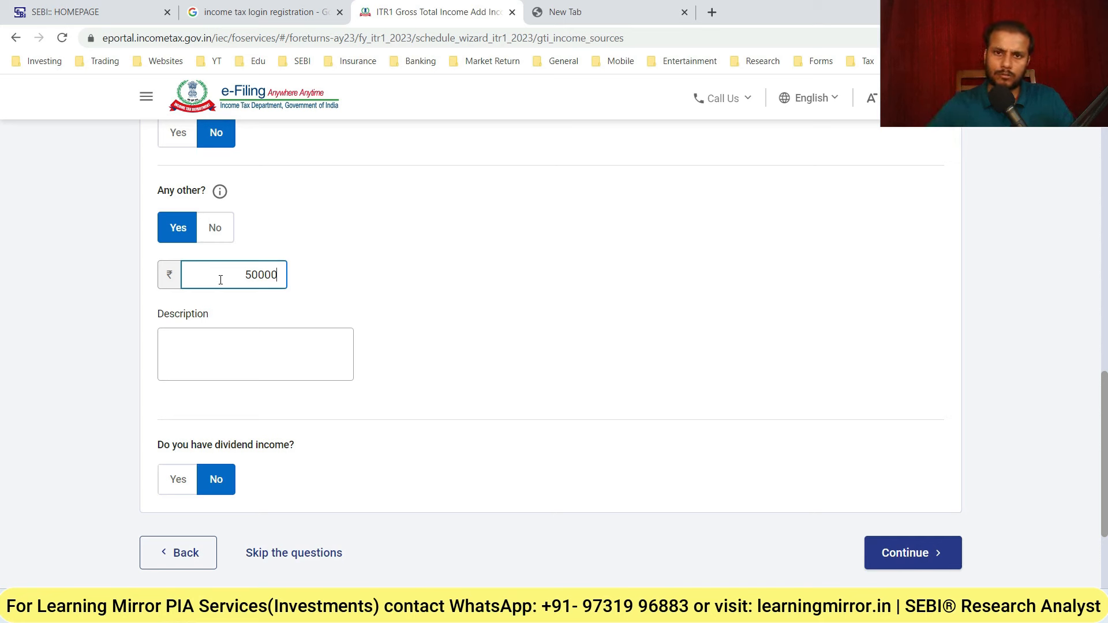
{"action": "left_click", "coordinate": [234, 342]}
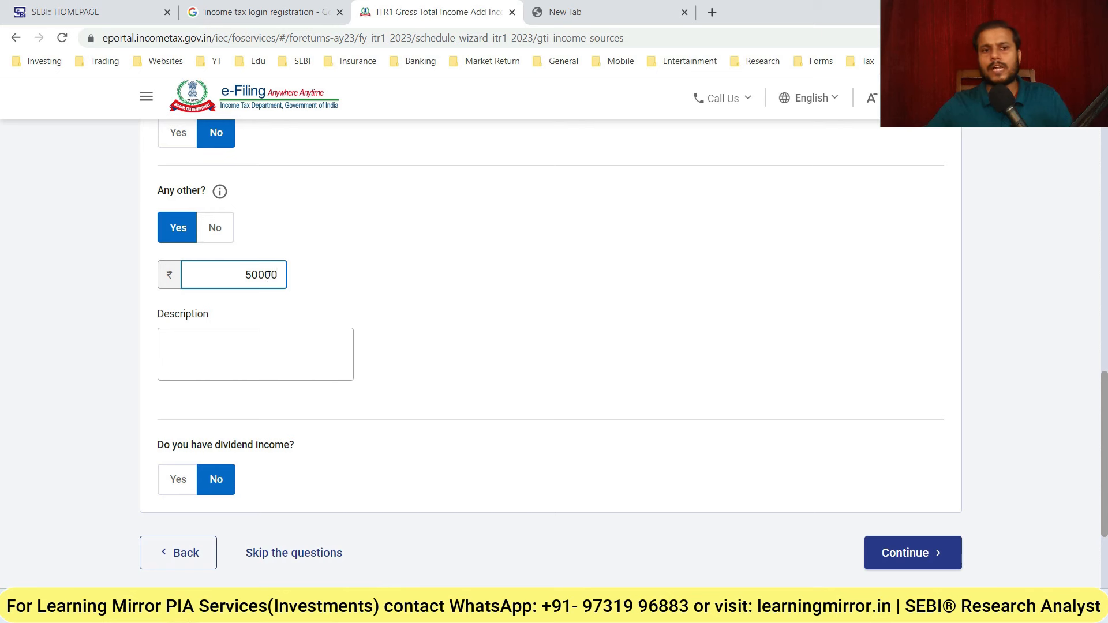
{"action": "left_click", "coordinate": [272, 347]}
{"action": "type", "text": "Teaching & Youtube"}
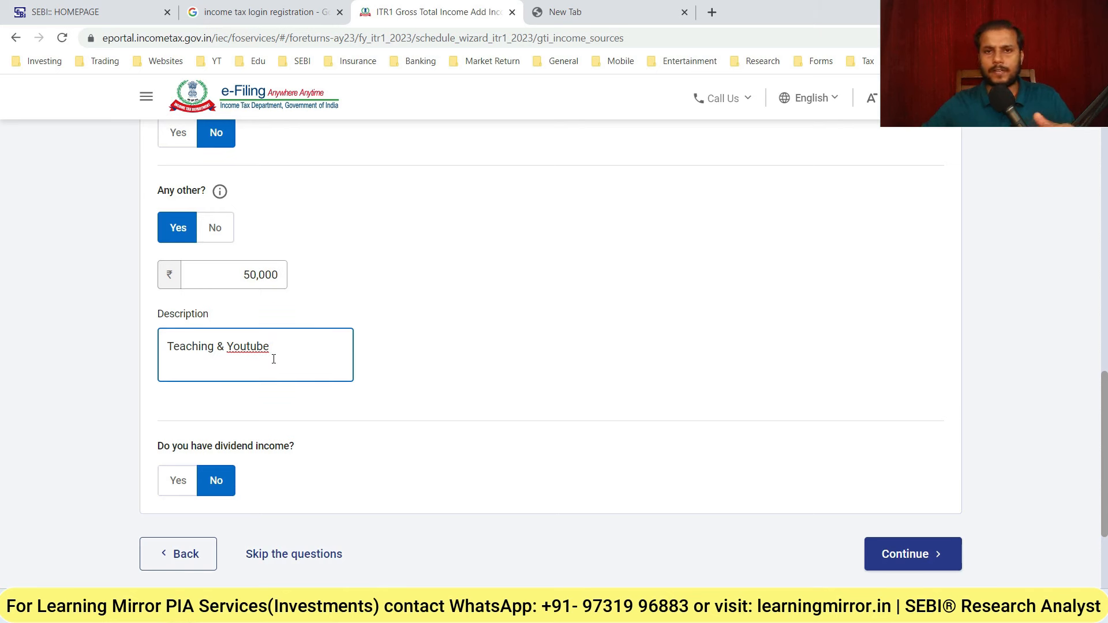
{"action": "key", "text": "BackSpace"}
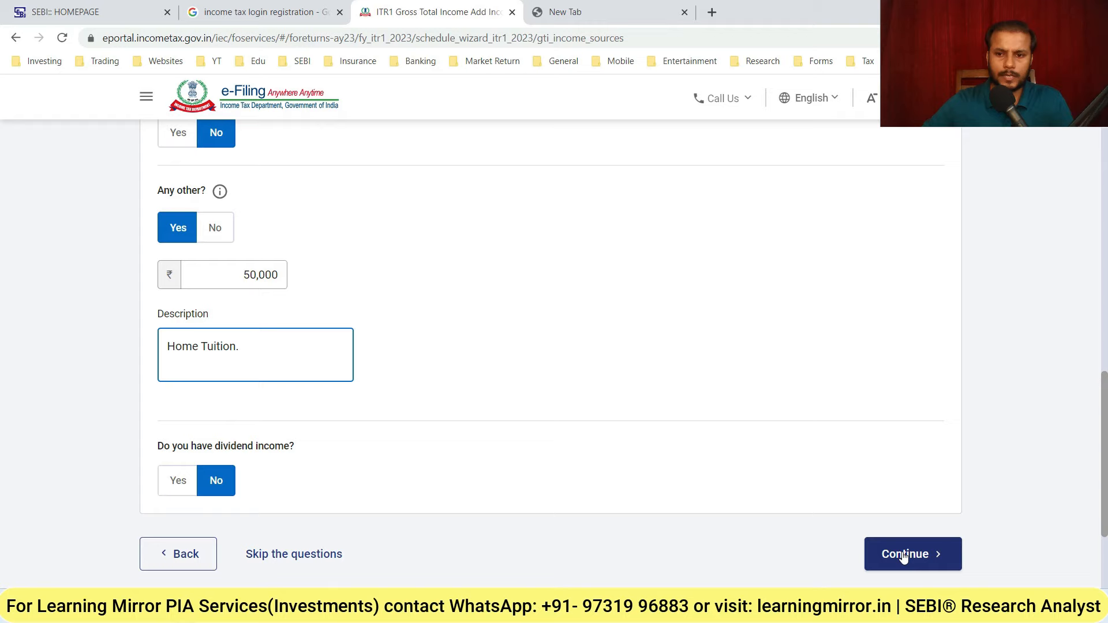
{"action": "left_click", "coordinate": [904, 555]}
- Confirm the Gross Total Income section after going through the income source details
{"action": "scroll", "coordinate": [726, 462], "scroll_direction": "down", "scroll_amount": 5}
{"action": "scroll", "coordinate": [728, 461], "scroll_direction": "down", "scroll_amount": 7}
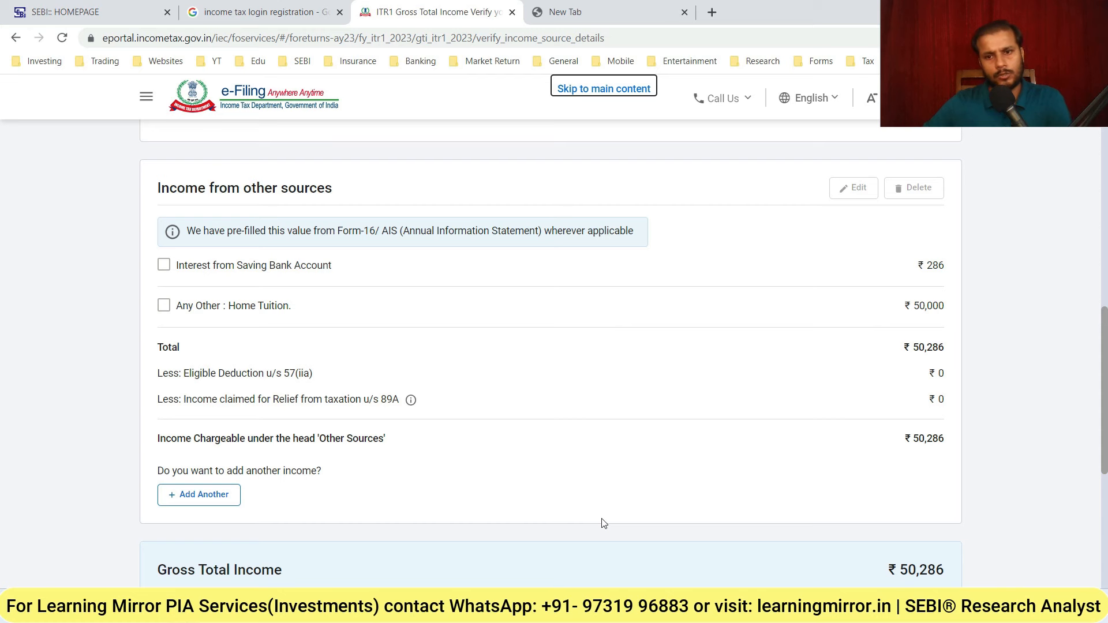
{"action": "scroll", "coordinate": [607, 518], "scroll_direction": "down", "scroll_amount": 5}
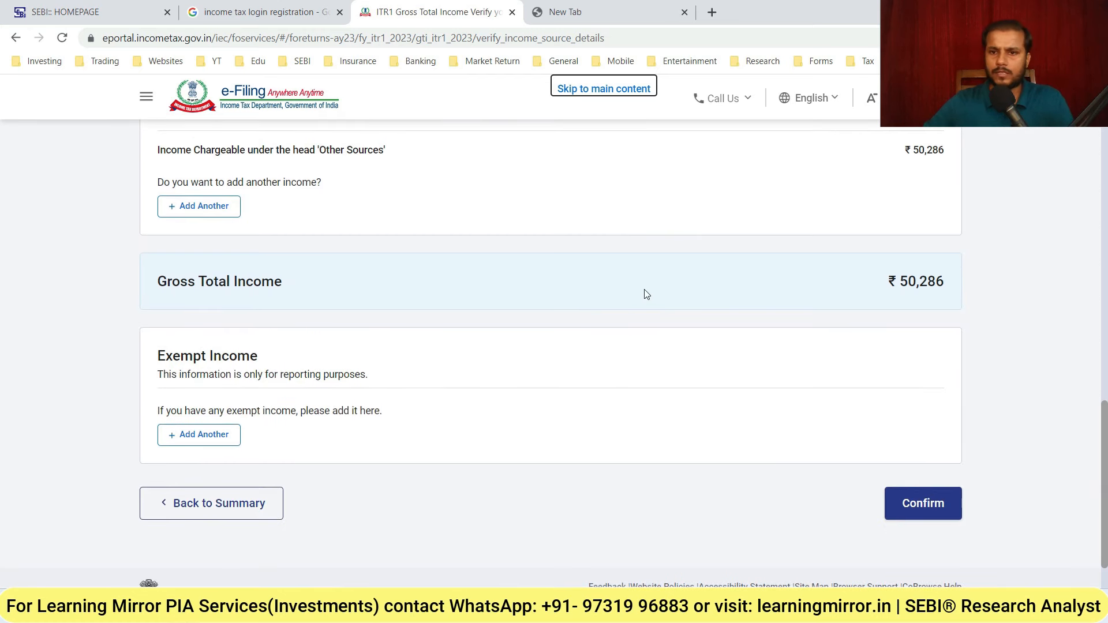
{"action": "left_click", "coordinate": [920, 506]}
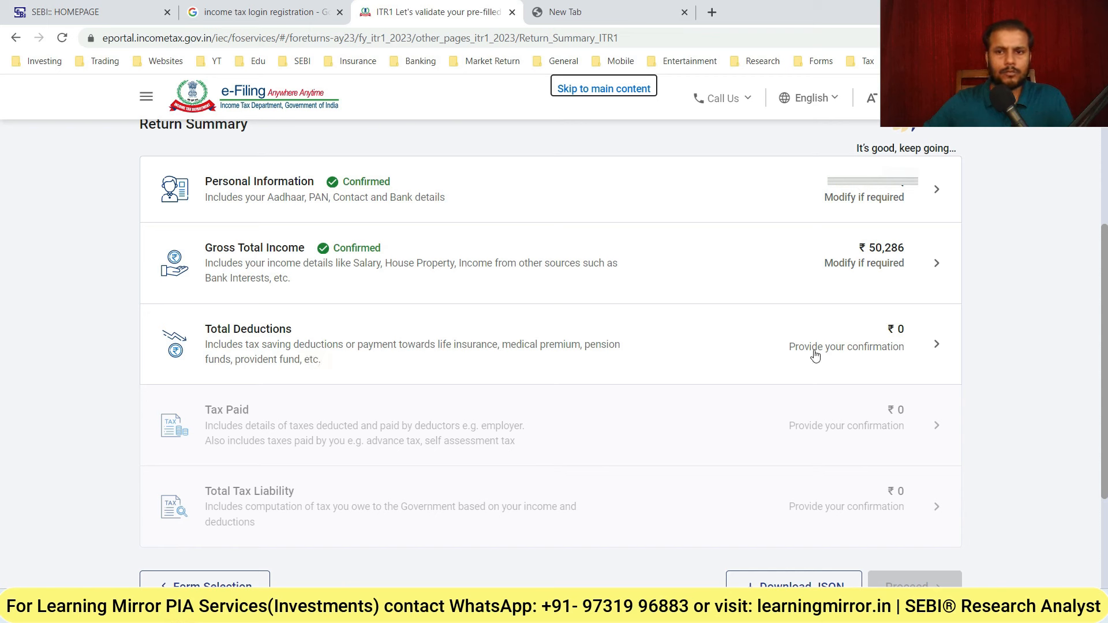
- Open the Total Deductions section and answer No to donations, Scientific Research or Rural Development donations, and section 80GG
{"action": "left_click", "coordinate": [889, 353]}
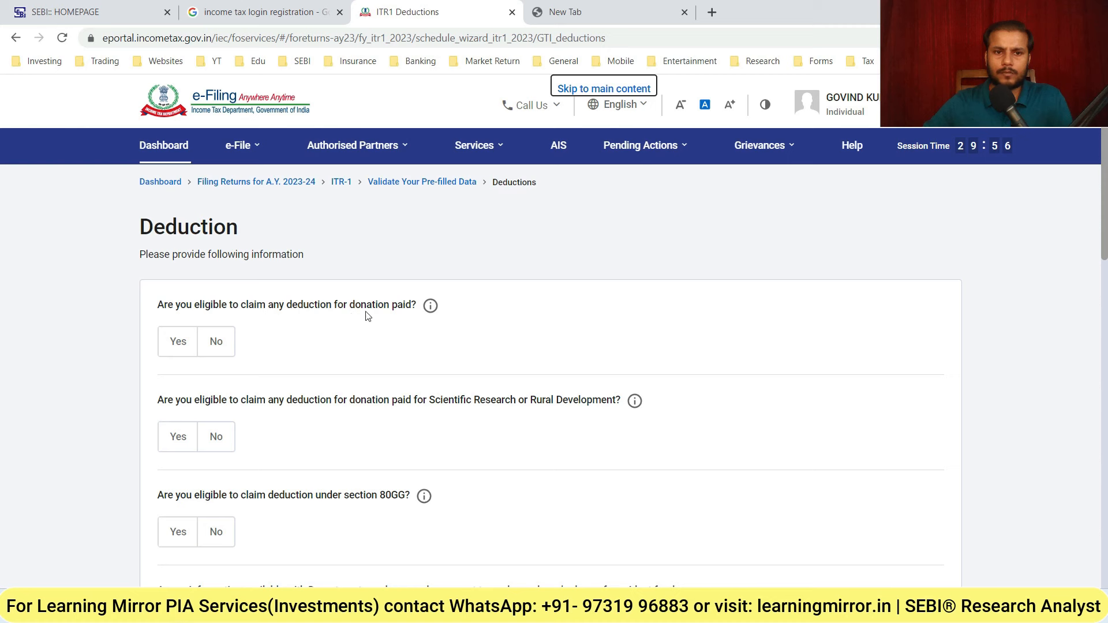
{"action": "left_click", "coordinate": [220, 342]}
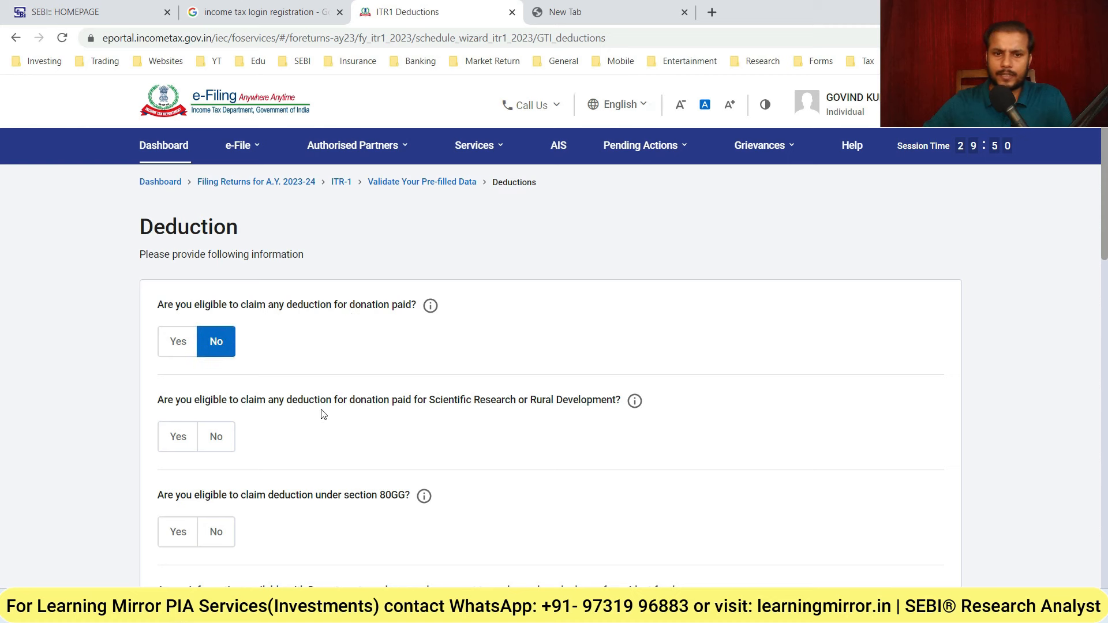
{"action": "left_click", "coordinate": [201, 441]}
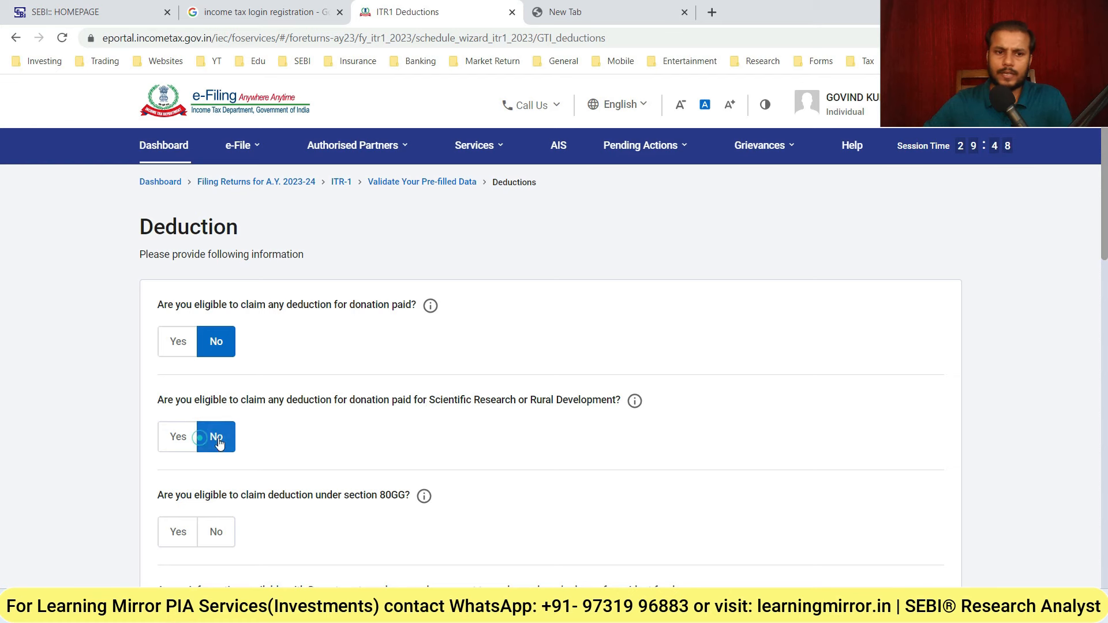
{"action": "left_click", "coordinate": [215, 531]}
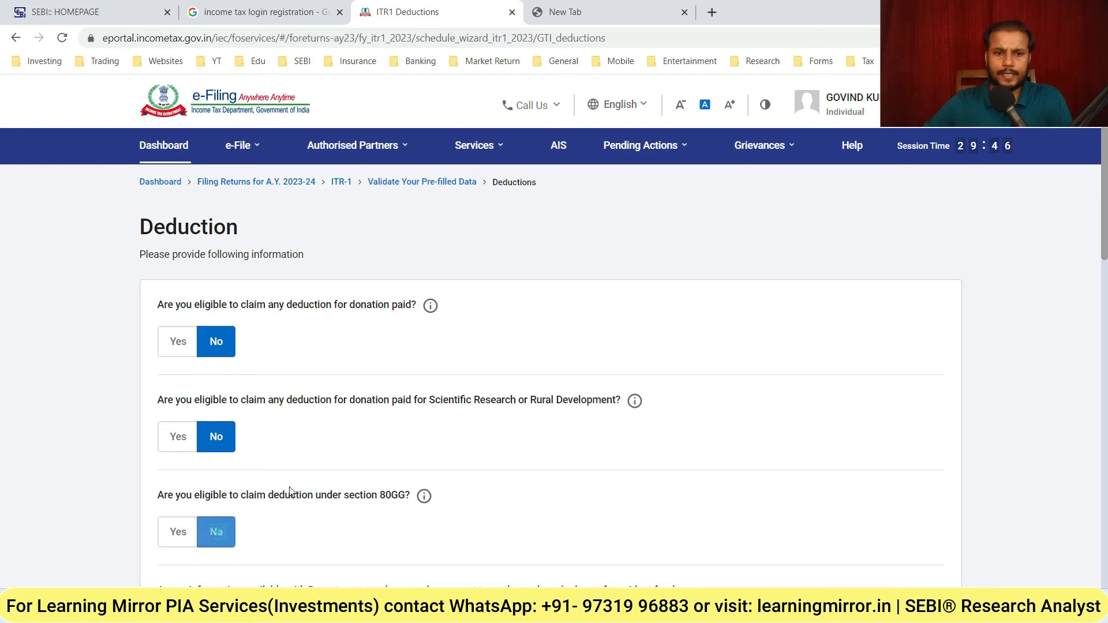
{"action": "scroll", "coordinate": [303, 472], "scroll_direction": "down", "scroll_amount": 1}
{"action": "scroll", "coordinate": [301, 472], "scroll_direction": "down", "scroll_amount": 2}
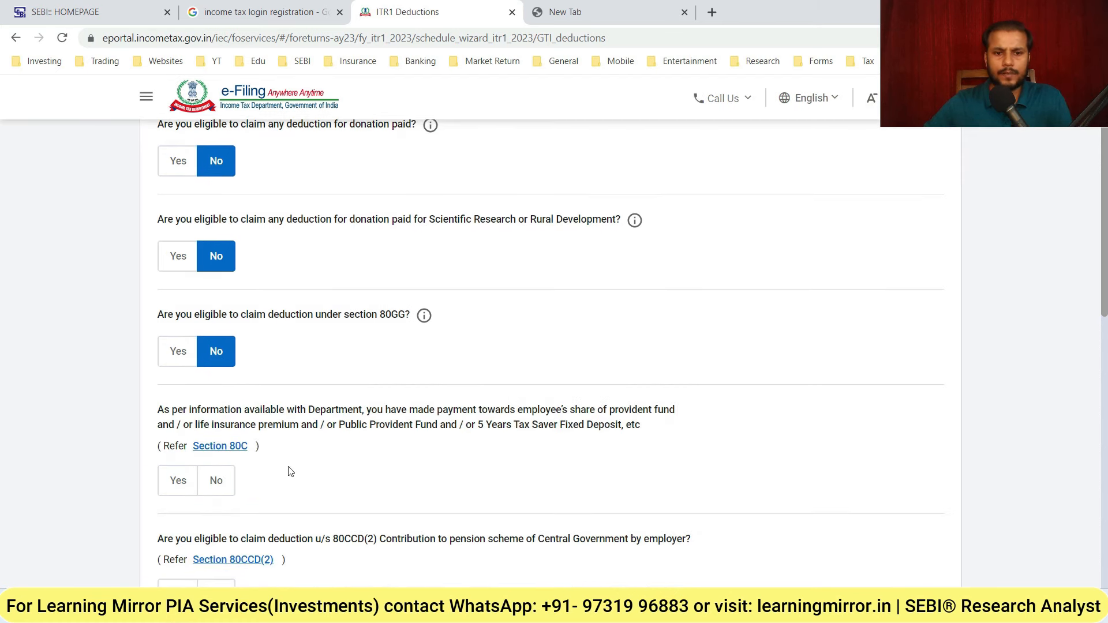
- Answer No to the deduction questions for section 80C, section 80CCD(2) and section 80D
{"action": "left_click", "coordinate": [218, 494]}
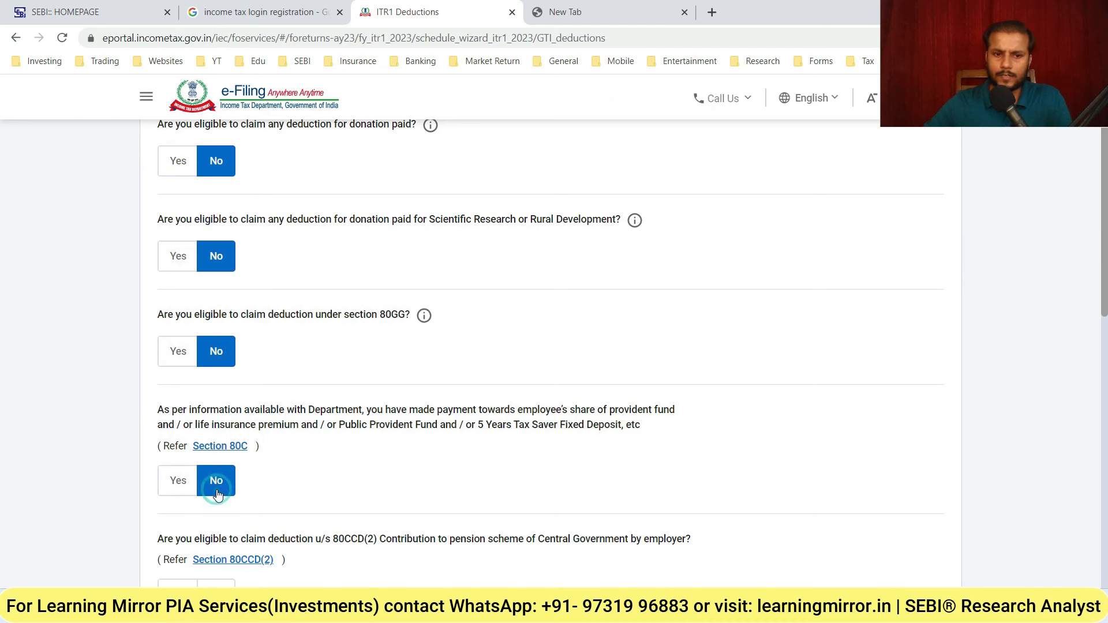
{"action": "left_click", "coordinate": [188, 480]}
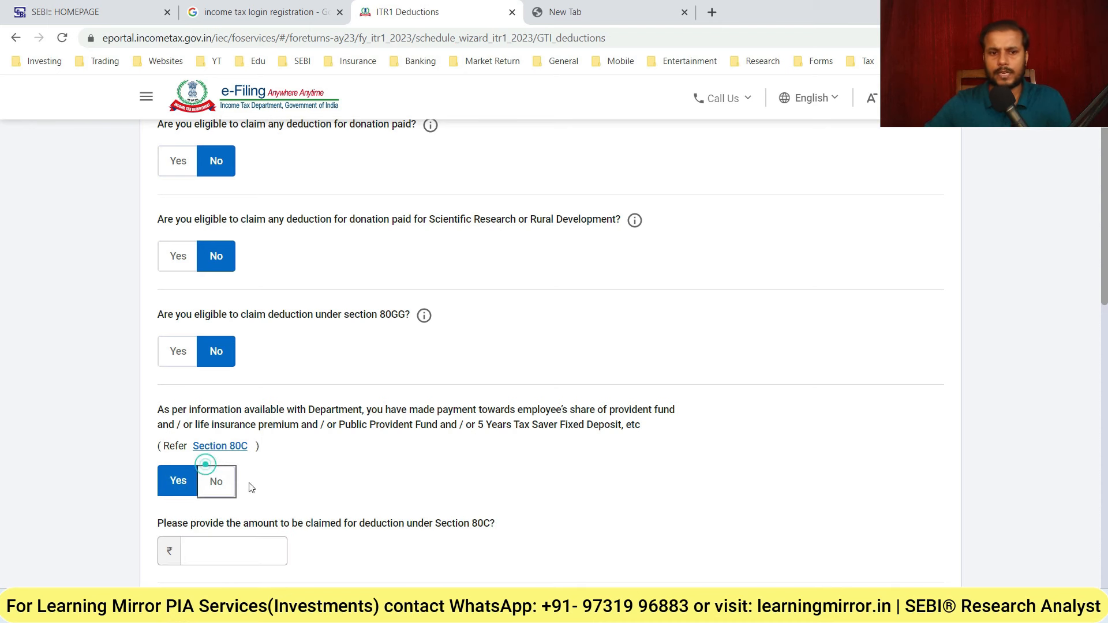
{"action": "left_click", "coordinate": [211, 487]}
{"action": "scroll", "coordinate": [372, 479], "scroll_direction": "down", "scroll_amount": 2}
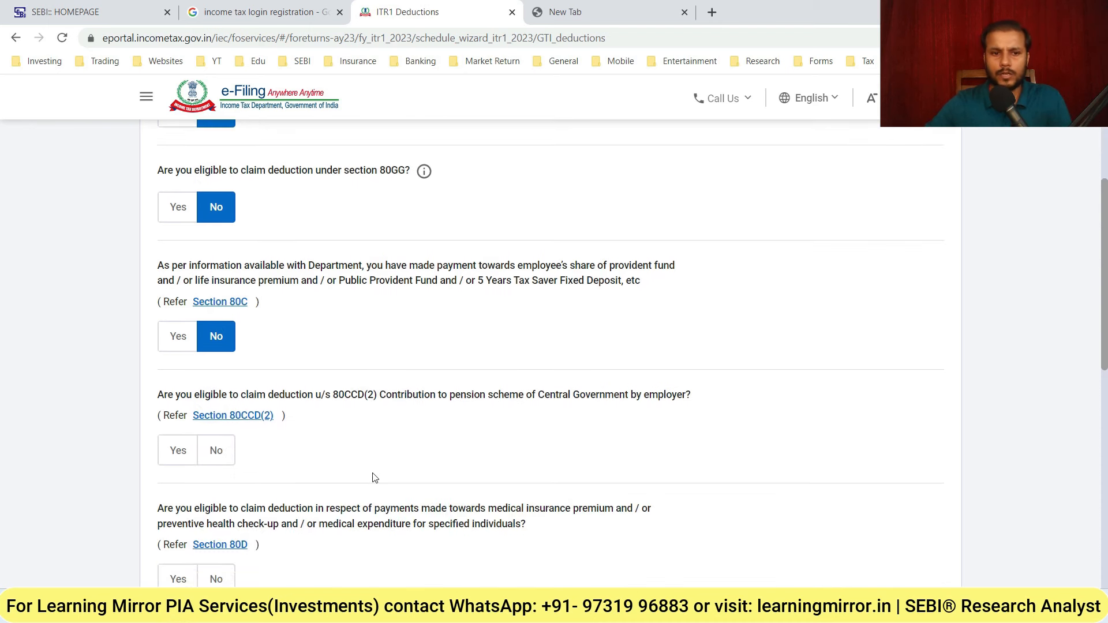
{"action": "left_click", "coordinate": [215, 459]}
{"action": "scroll", "coordinate": [294, 453], "scroll_direction": "down", "scroll_amount": 2}
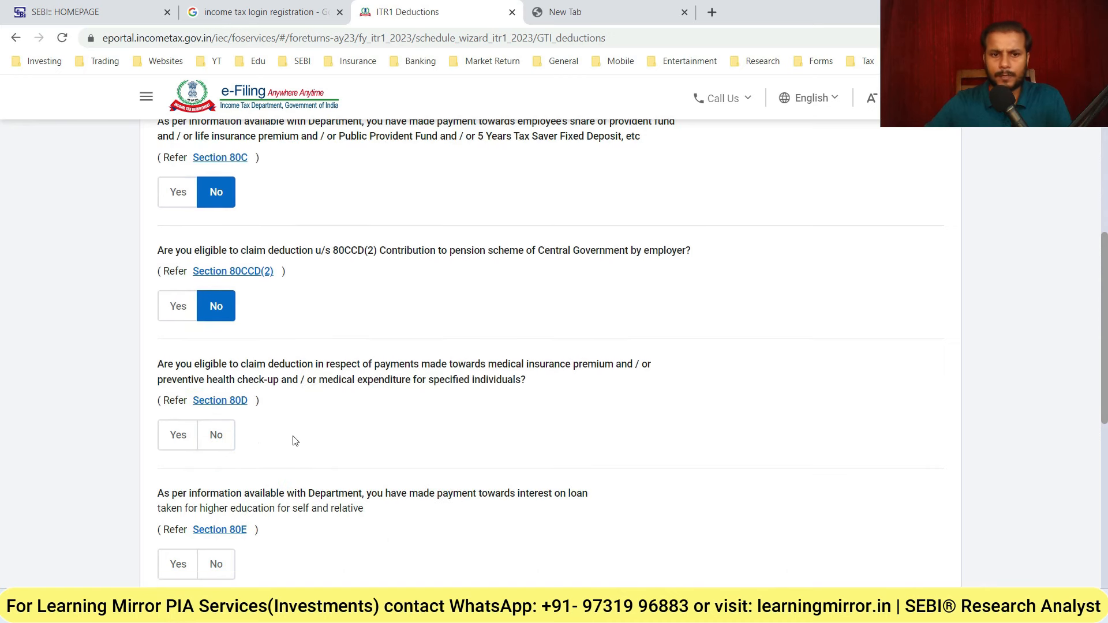
{"action": "left_click", "coordinate": [225, 448]}
- Answer No to section 80E, section 80TTA and any other deduction, and continue to the deductions verification
{"action": "scroll", "coordinate": [326, 441], "scroll_direction": "down", "scroll_amount": 2}
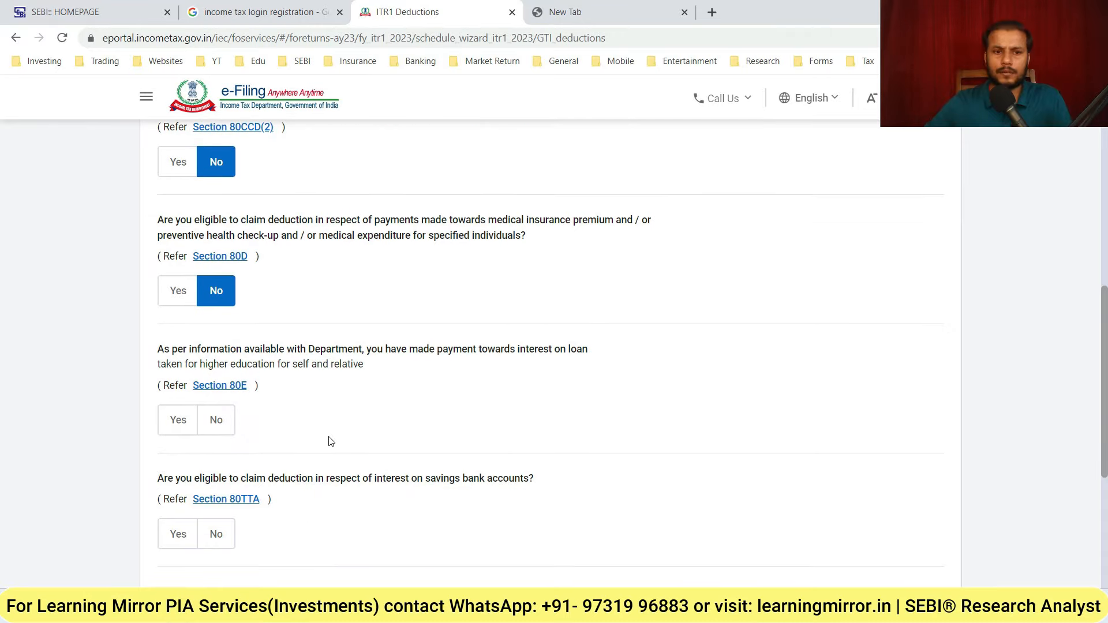
{"action": "left_click", "coordinate": [217, 424]}
{"action": "left_click", "coordinate": [217, 533]}
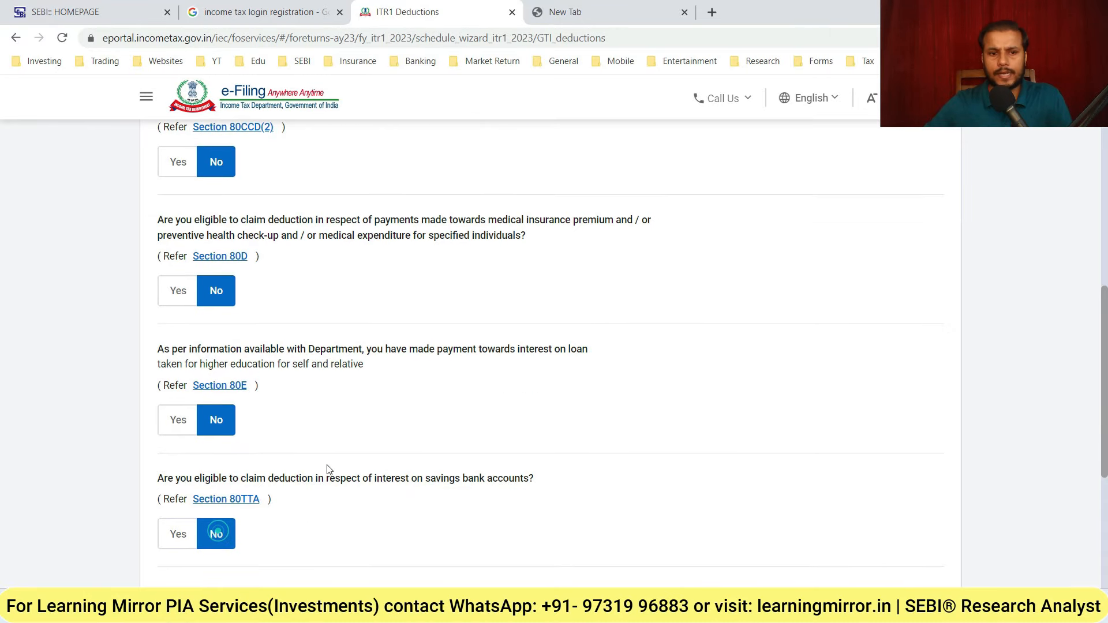
{"action": "scroll", "coordinate": [323, 468], "scroll_direction": "down", "scroll_amount": 2}
{"action": "left_click", "coordinate": [211, 480]}
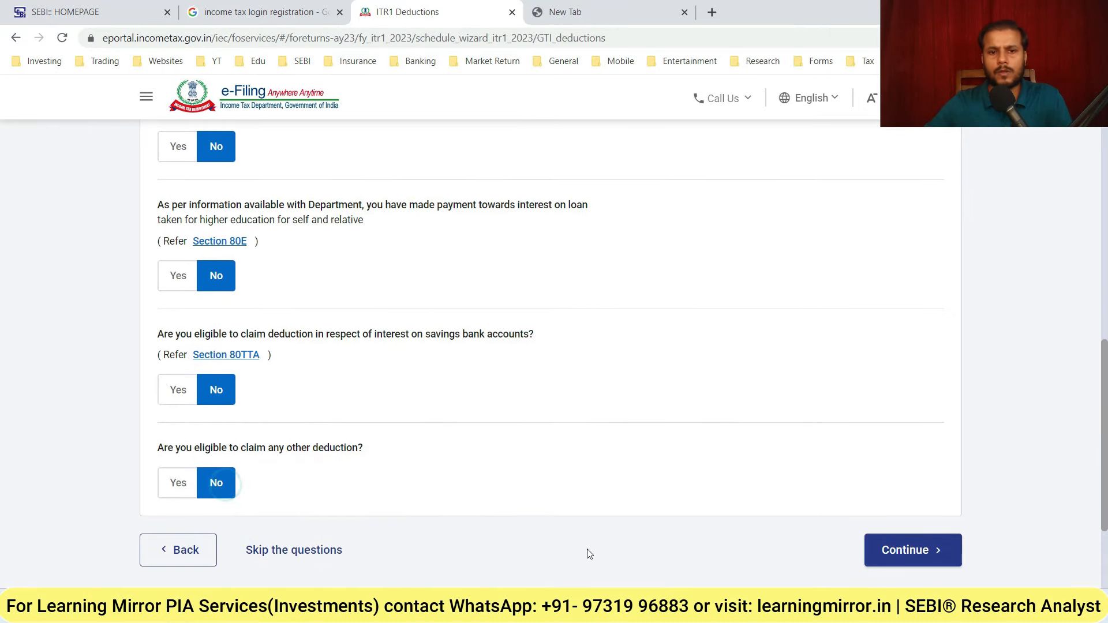
{"action": "left_click", "coordinate": [925, 556]}
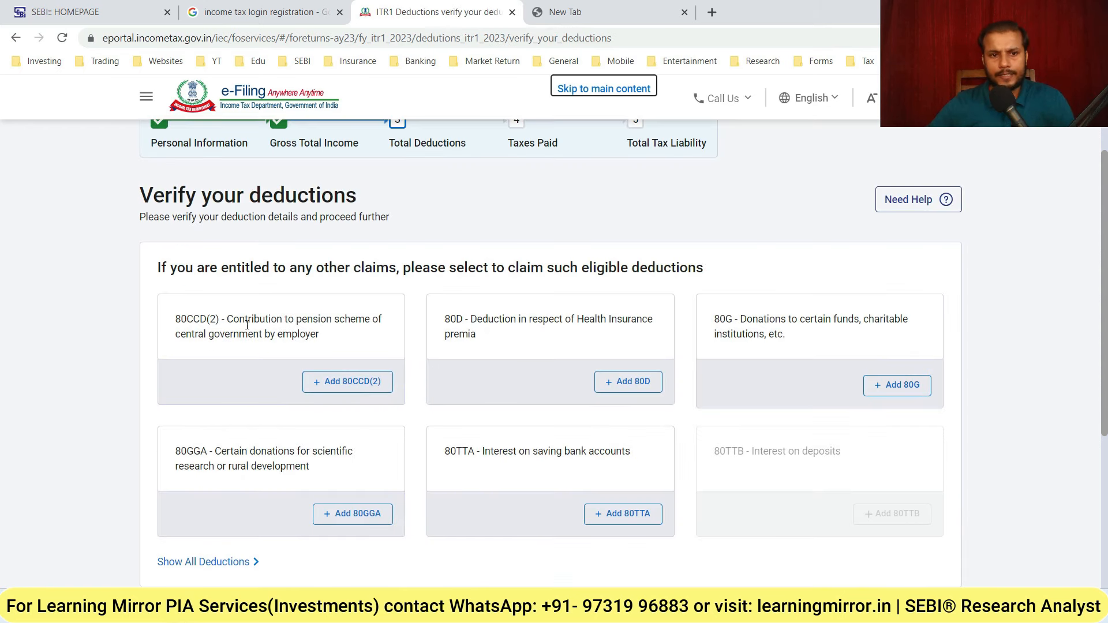
- Review the eligible deductions without adding any and confirm the Total Deductions section
{"action": "scroll", "coordinate": [744, 439], "scroll_direction": "down", "scroll_amount": 5}
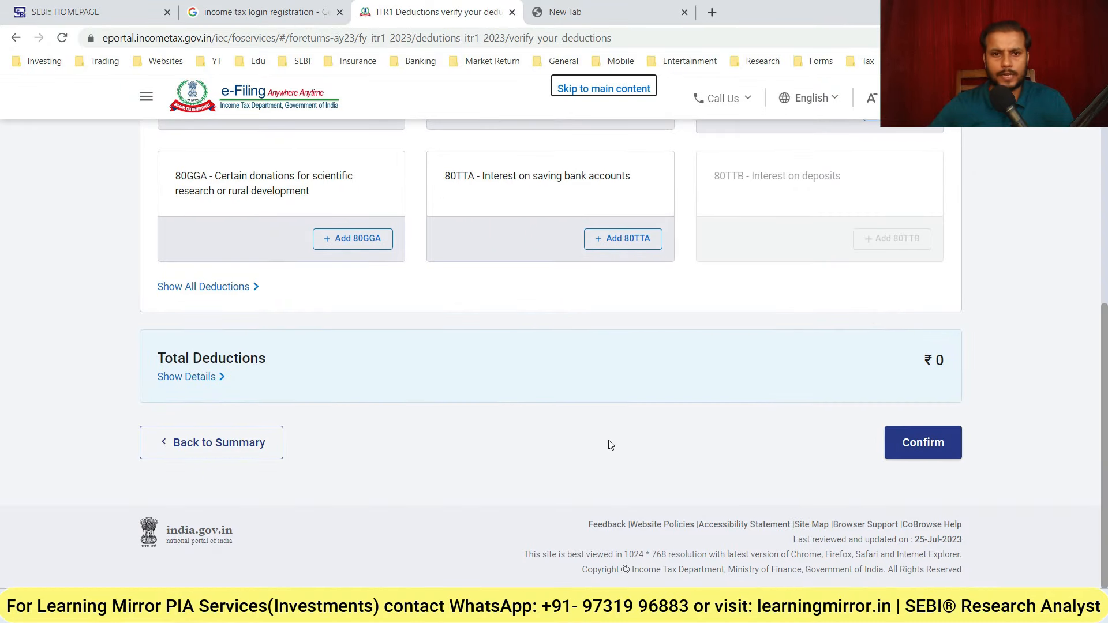
{"action": "scroll", "coordinate": [417, 355], "scroll_direction": "up", "scroll_amount": 4}
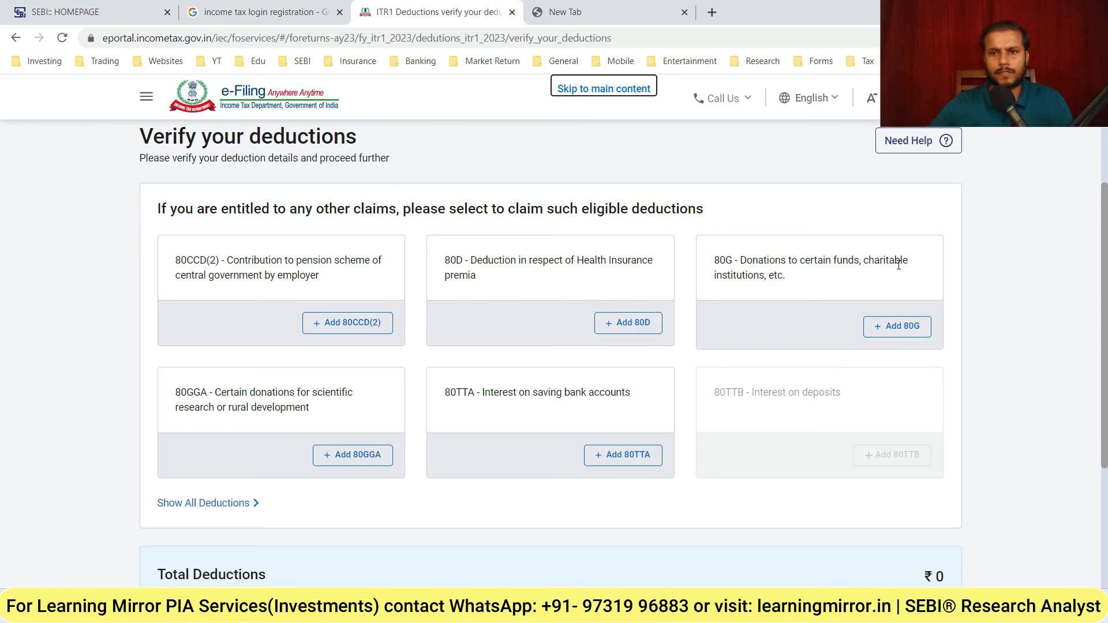
{"action": "scroll", "coordinate": [697, 395], "scroll_direction": "down", "scroll_amount": 1}
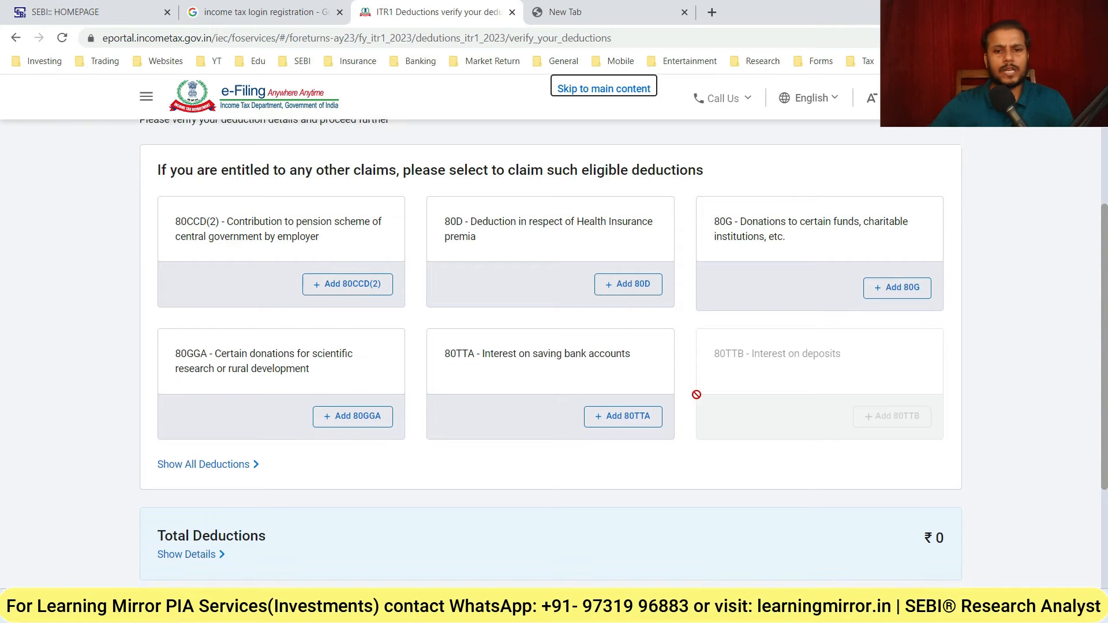
{"action": "scroll", "coordinate": [696, 395], "scroll_direction": "down", "scroll_amount": 4}
{"action": "left_click", "coordinate": [930, 448]}
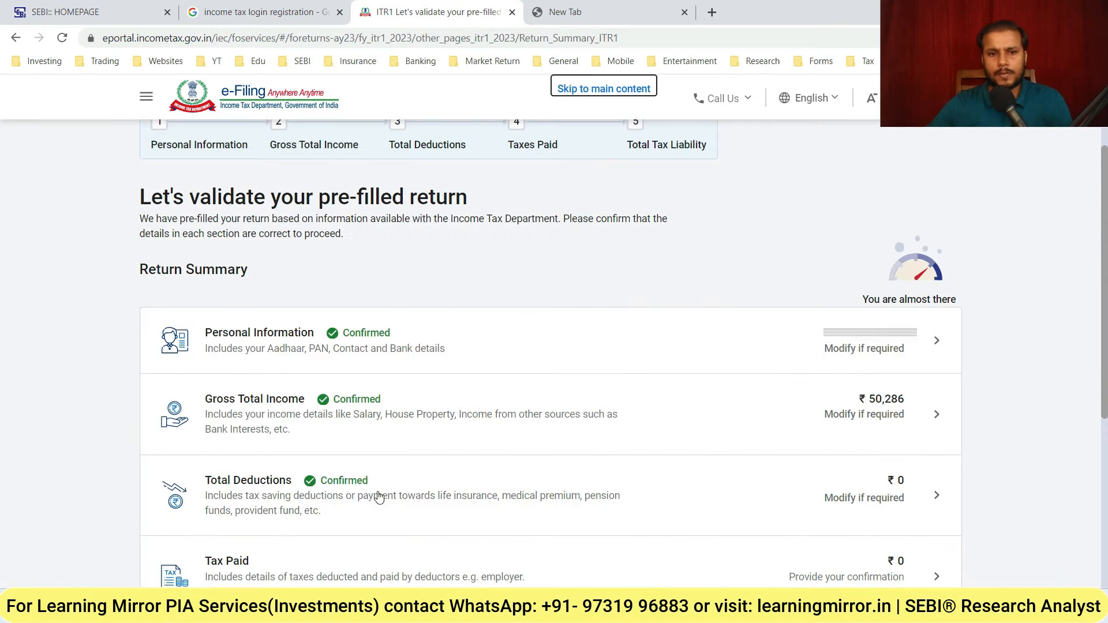
- Open the Tax Paid section, show the TDS details for salary and non-salary income, and confirm the taxes paid
{"action": "scroll", "coordinate": [369, 496], "scroll_direction": "down", "scroll_amount": 6}
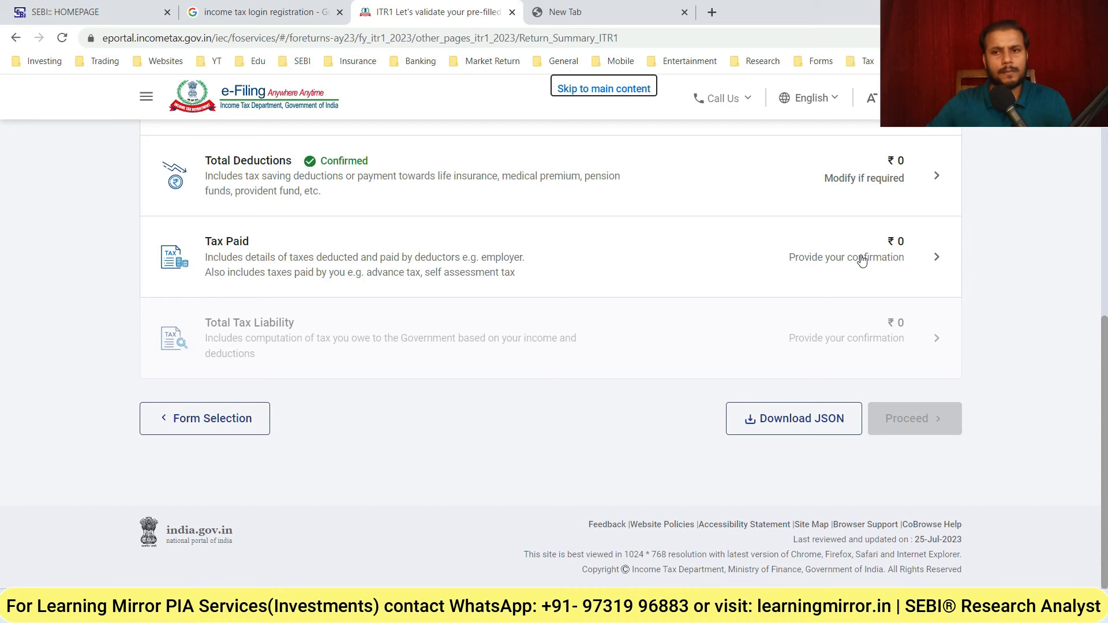
{"action": "left_click", "coordinate": [862, 261]}
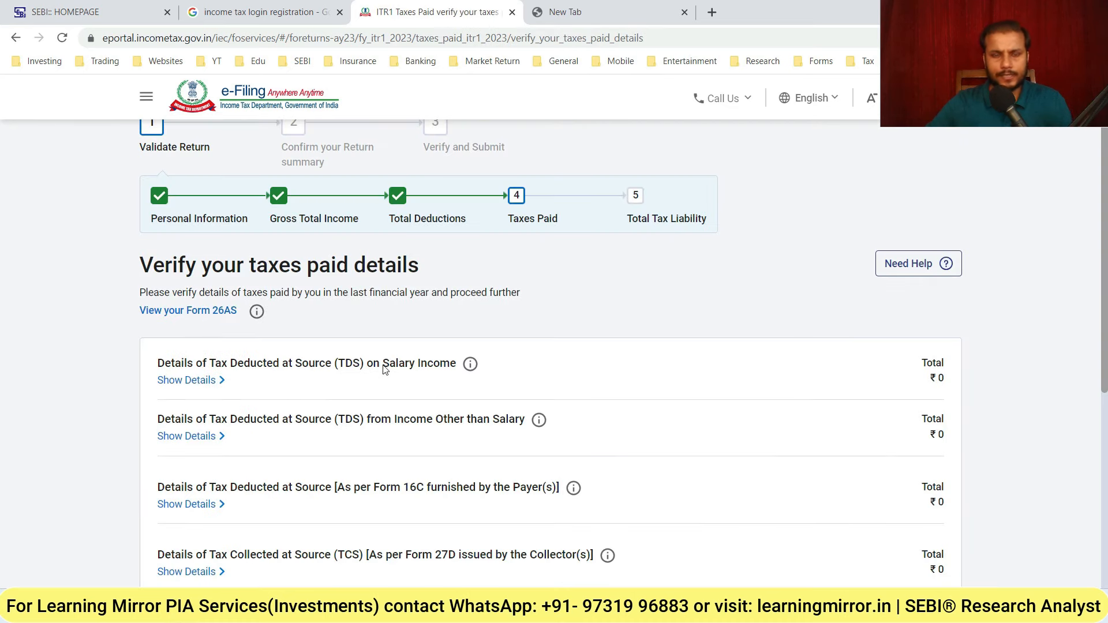
{"action": "scroll", "coordinate": [361, 442], "scroll_direction": "down", "scroll_amount": 3}
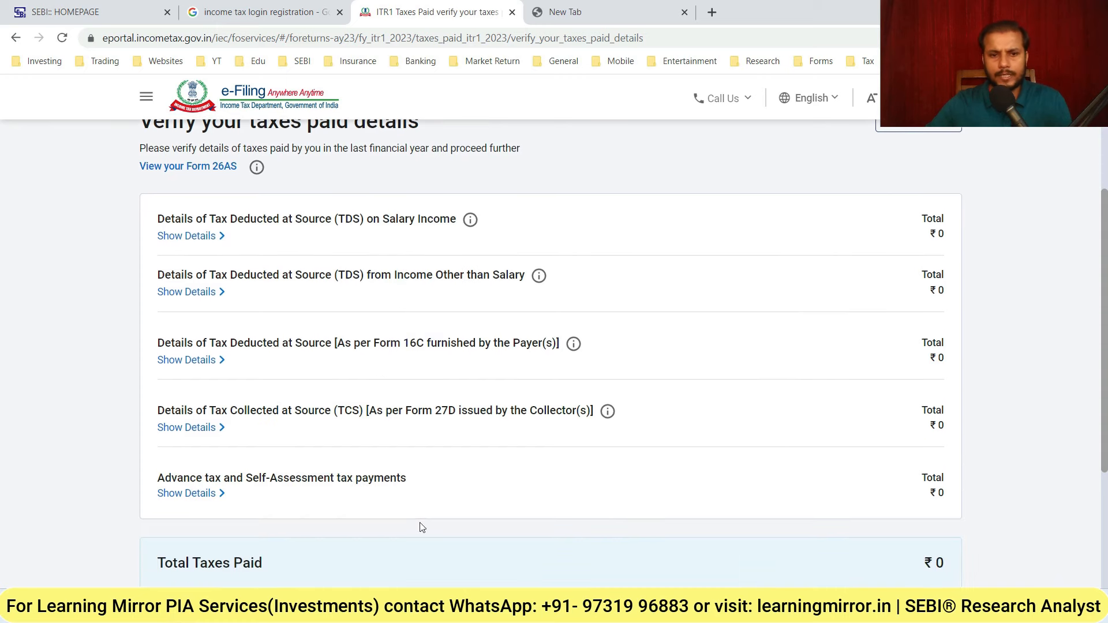
{"action": "left_click", "coordinate": [189, 238]}
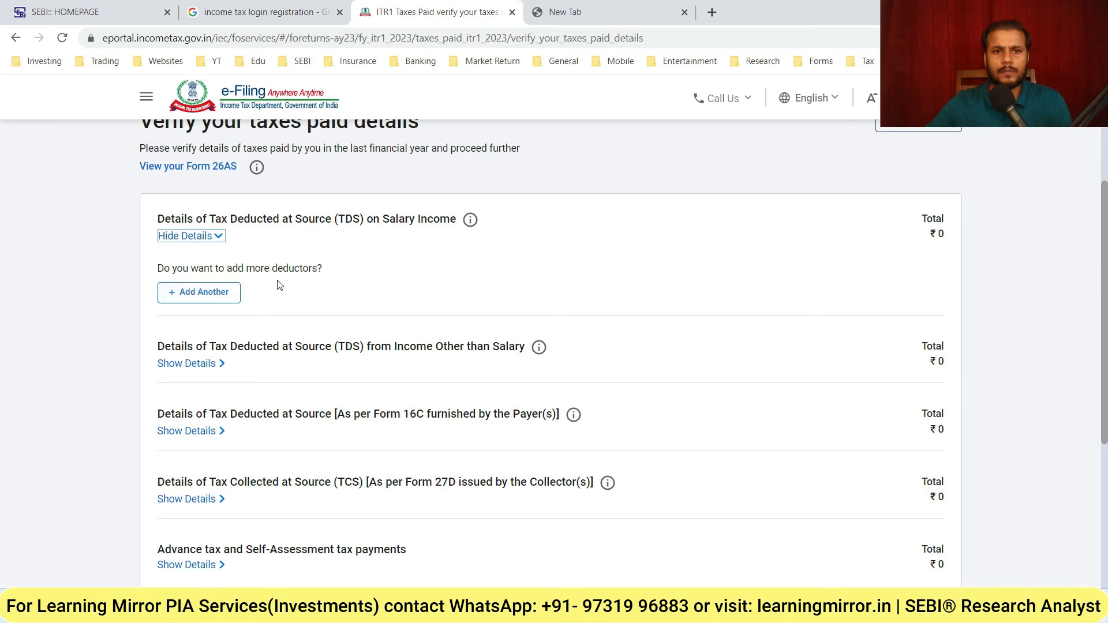
{"action": "left_click", "coordinate": [183, 364]}
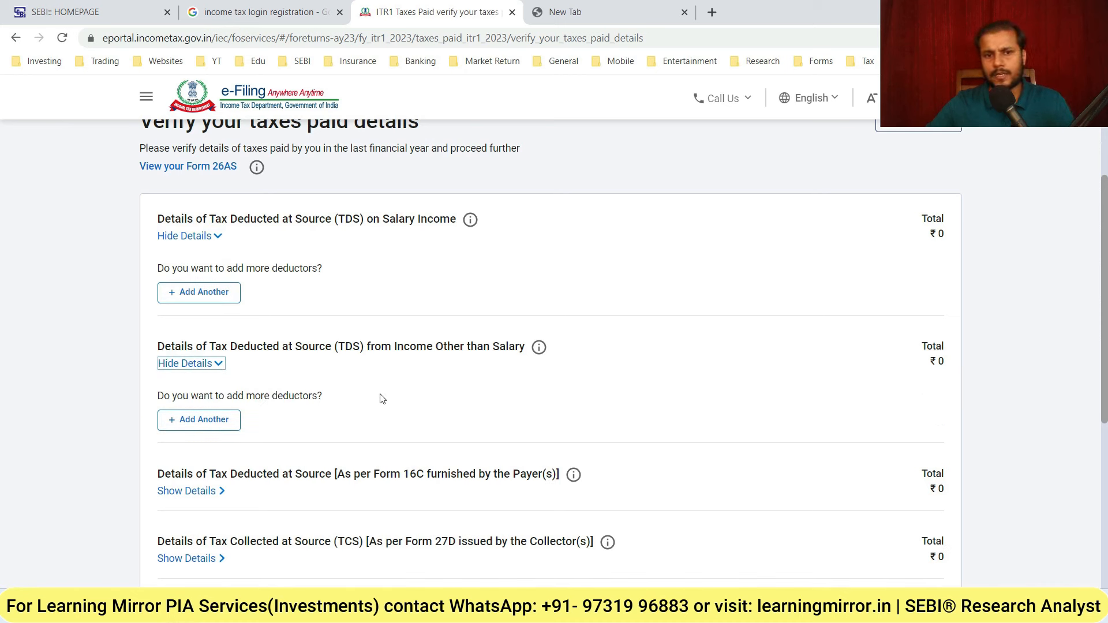
{"action": "scroll", "coordinate": [605, 422], "scroll_direction": "down", "scroll_amount": 3}
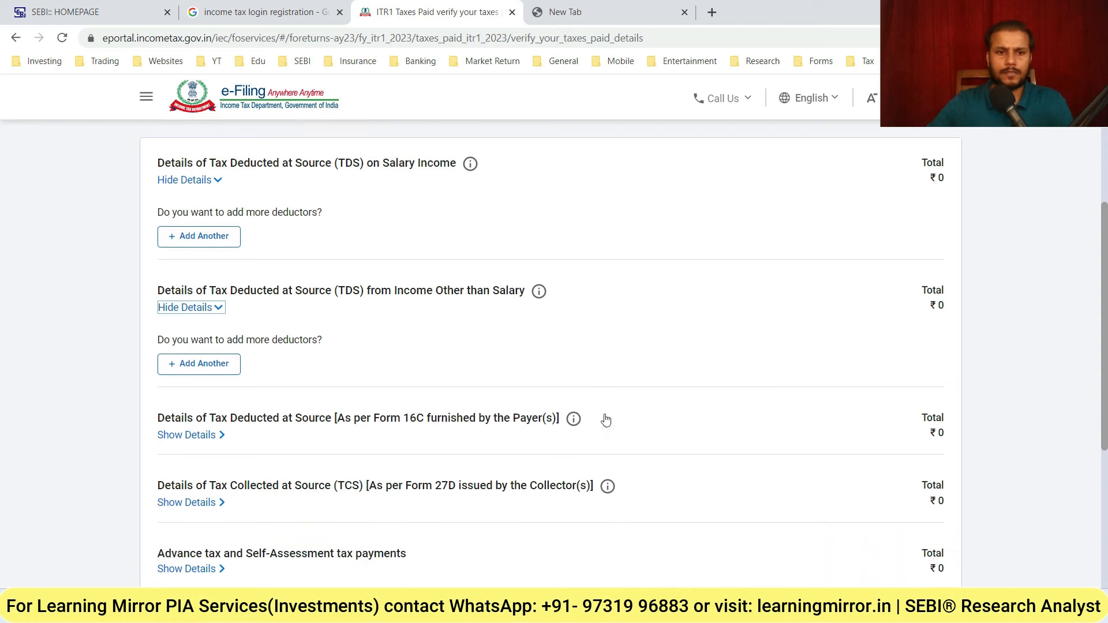
{"action": "scroll", "coordinate": [376, 478], "scroll_direction": "down", "scroll_amount": 3}
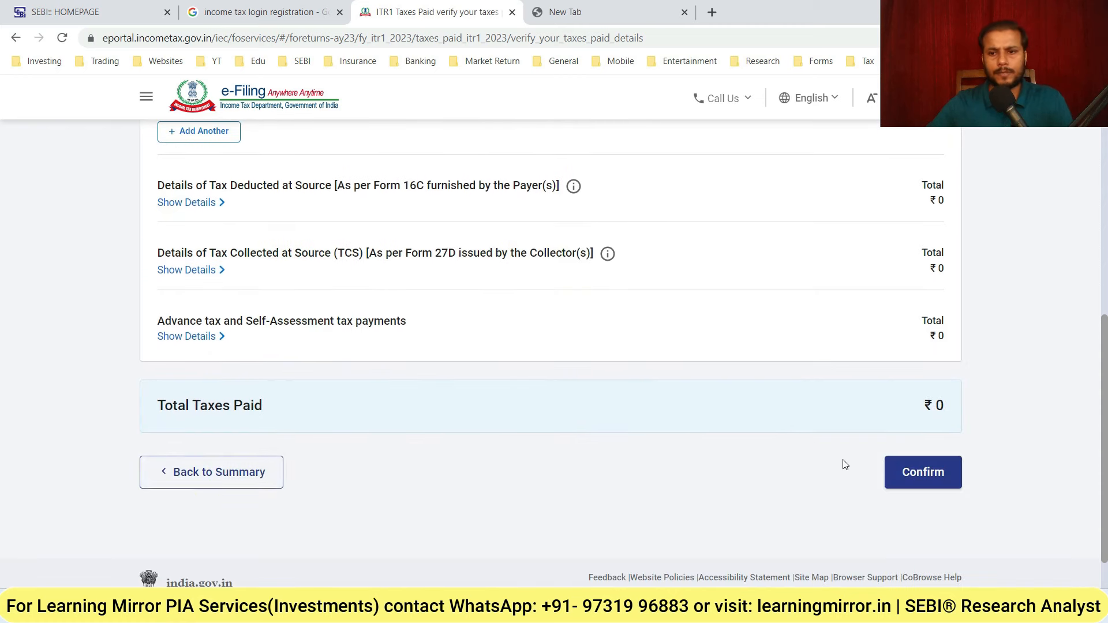
{"action": "left_click", "coordinate": [923, 473]}
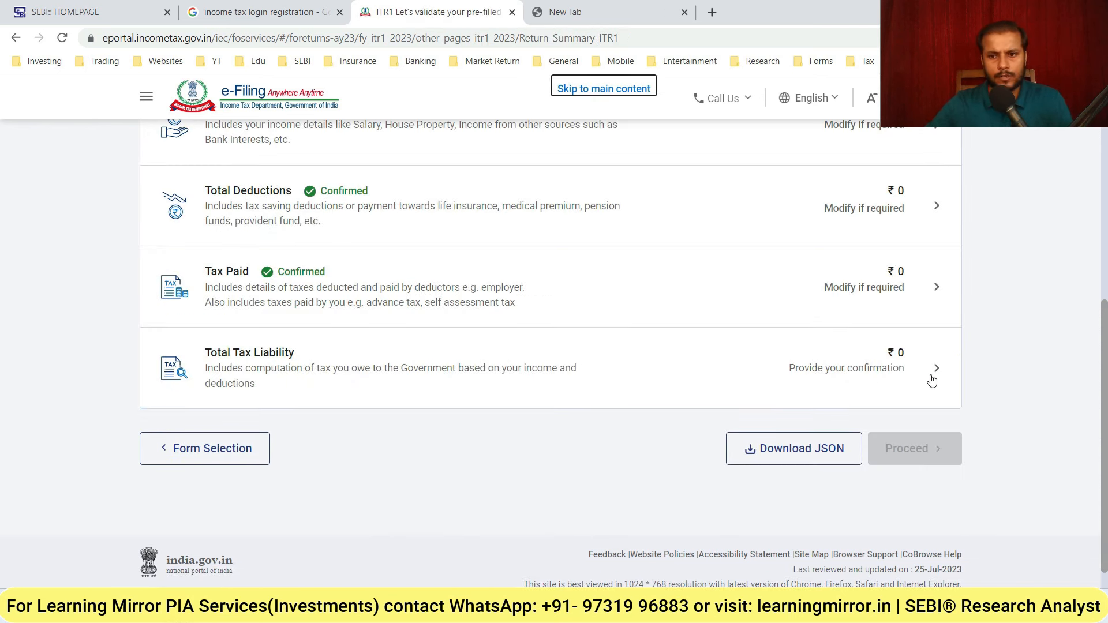
- Open the Total Tax Liability section, review the computation of income and tax, and confirm it
{"action": "left_click", "coordinate": [864, 373]}
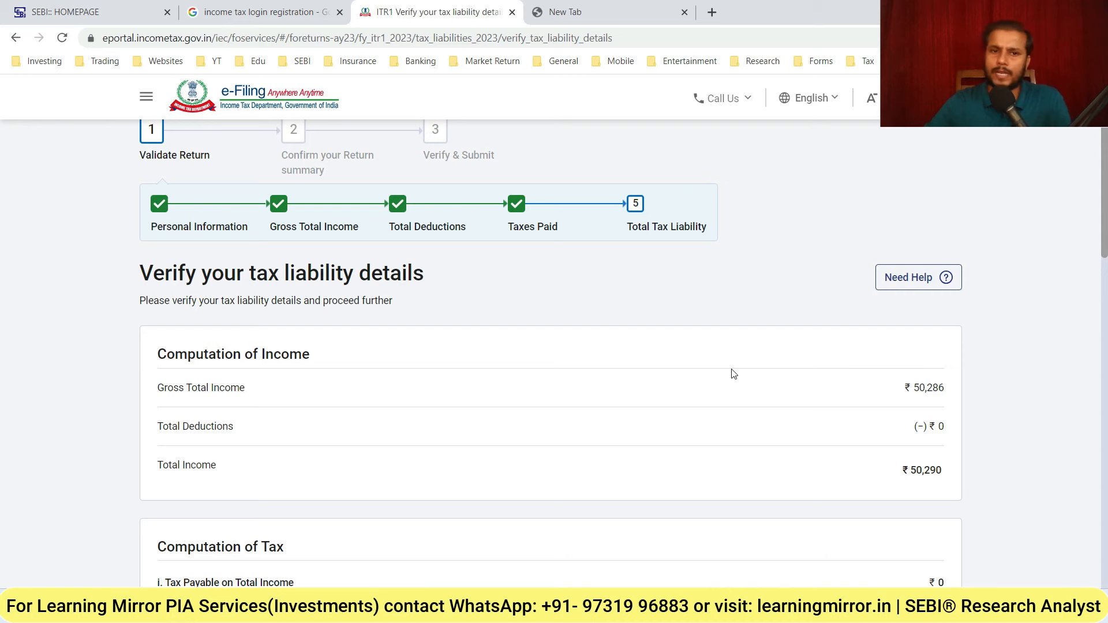
{"action": "scroll", "coordinate": [661, 410], "scroll_direction": "down", "scroll_amount": 6}
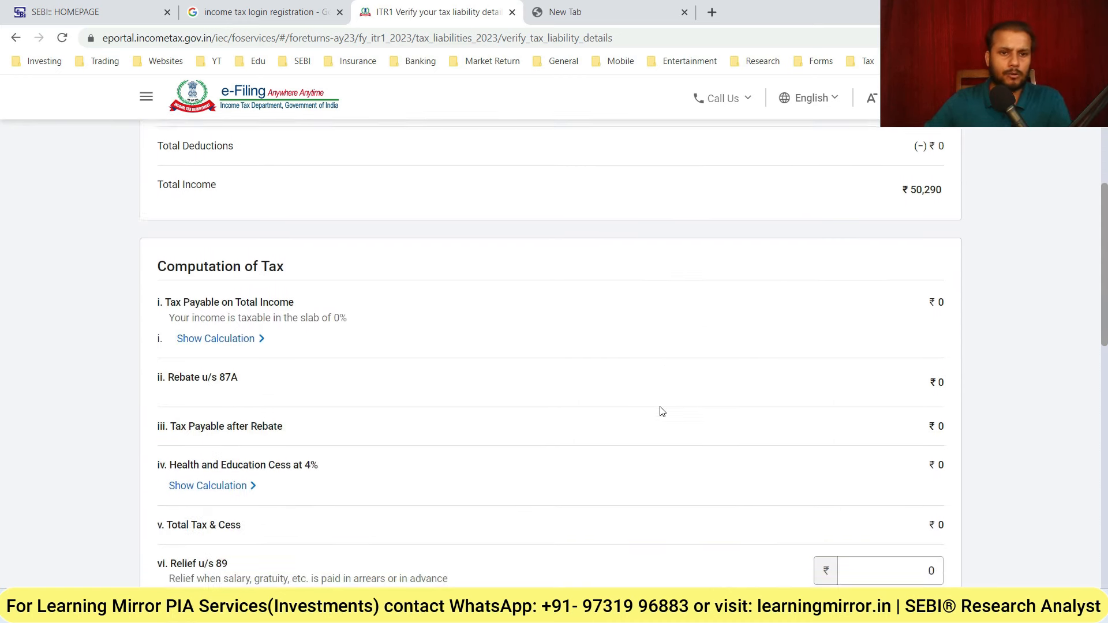
{"action": "scroll", "coordinate": [606, 381], "scroll_direction": "down", "scroll_amount": 2}
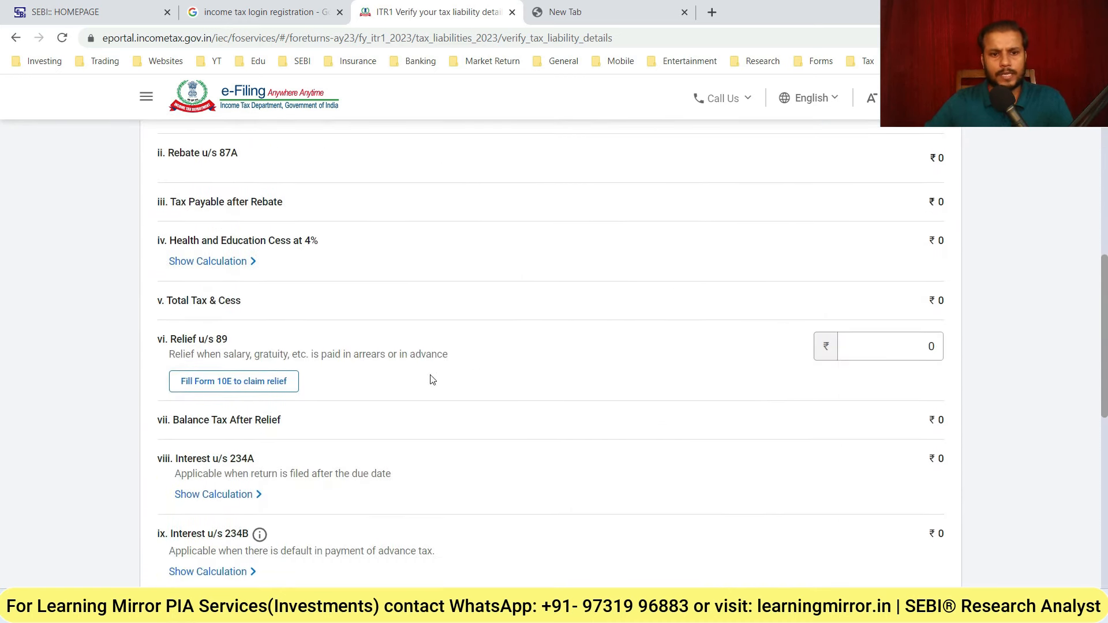
{"action": "scroll", "coordinate": [597, 412], "scroll_direction": "down", "scroll_amount": 3}
{"action": "scroll", "coordinate": [610, 410], "scroll_direction": "down", "scroll_amount": 5}
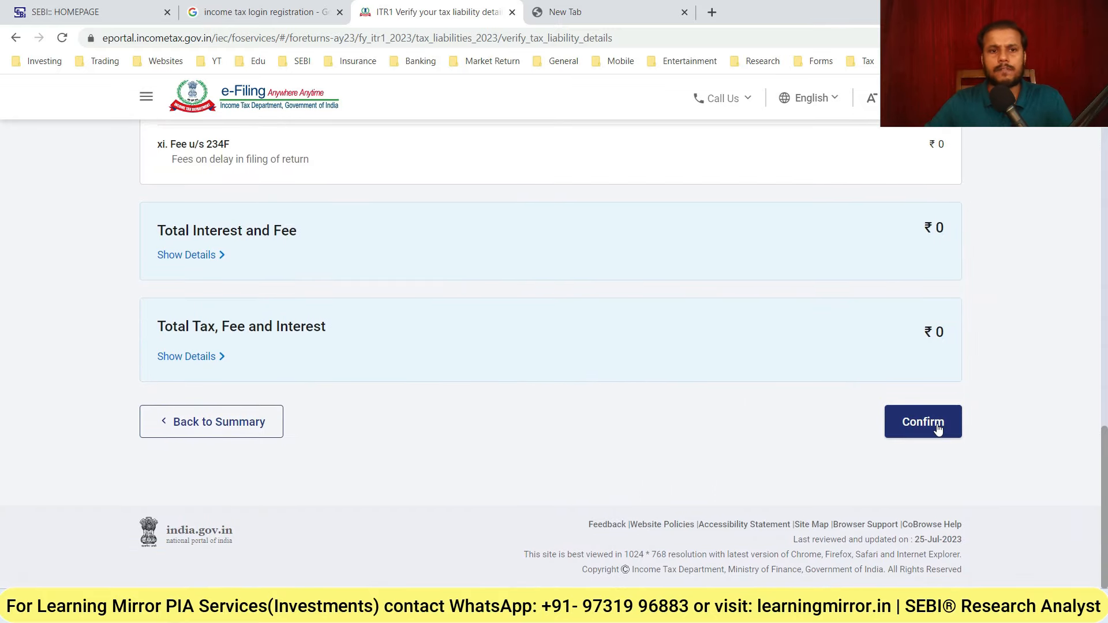
{"action": "left_click", "coordinate": [938, 430]}
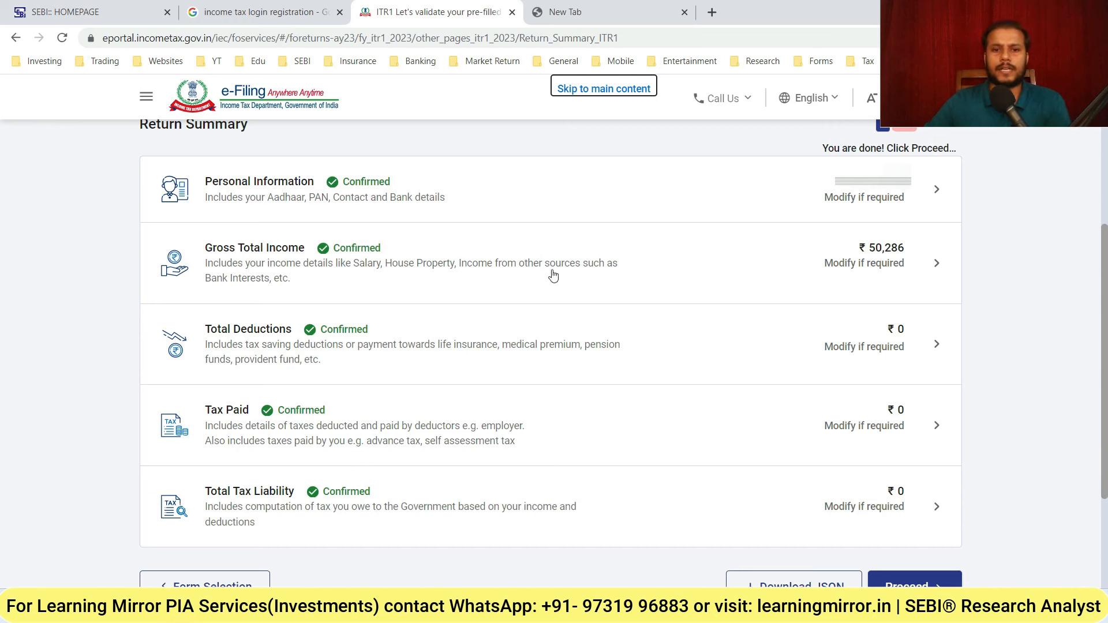
- Proceed from the confirmed return summary to the tax summary and download it
{"action": "scroll", "coordinate": [922, 424], "scroll_direction": "down", "scroll_amount": 3}
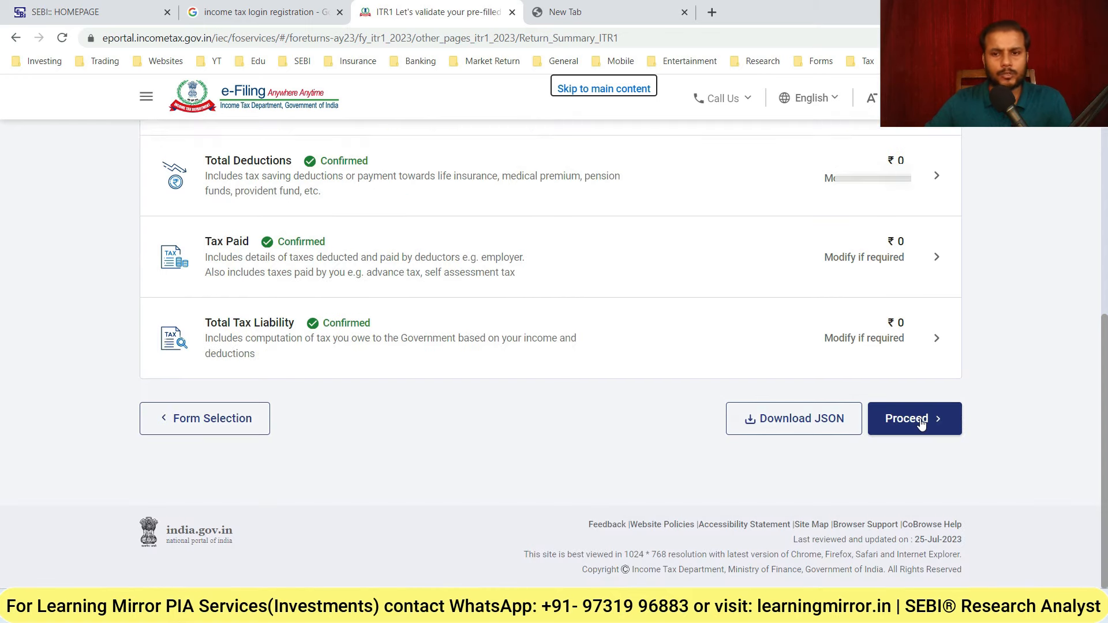
{"action": "left_click", "coordinate": [921, 425]}
{"action": "left_click", "coordinate": [917, 316]}
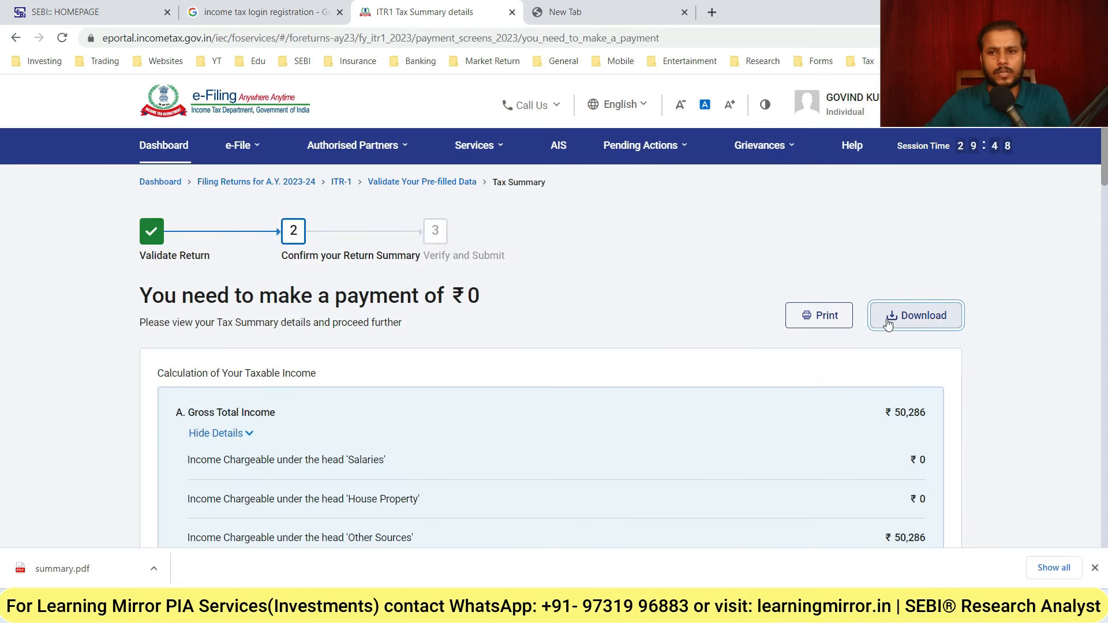
- Continue to the Preview and Submit page, accept the declaration in the capacity Self and proceed to the preview
{"action": "scroll", "coordinate": [559, 339], "scroll_direction": "down", "scroll_amount": 10}
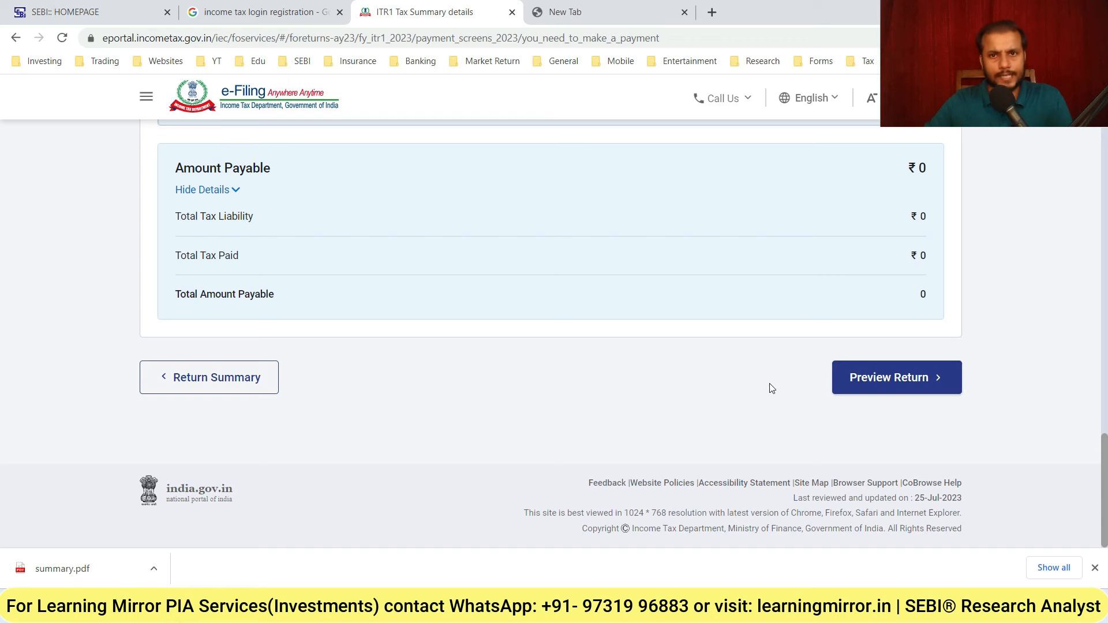
{"action": "left_click", "coordinate": [911, 383]}
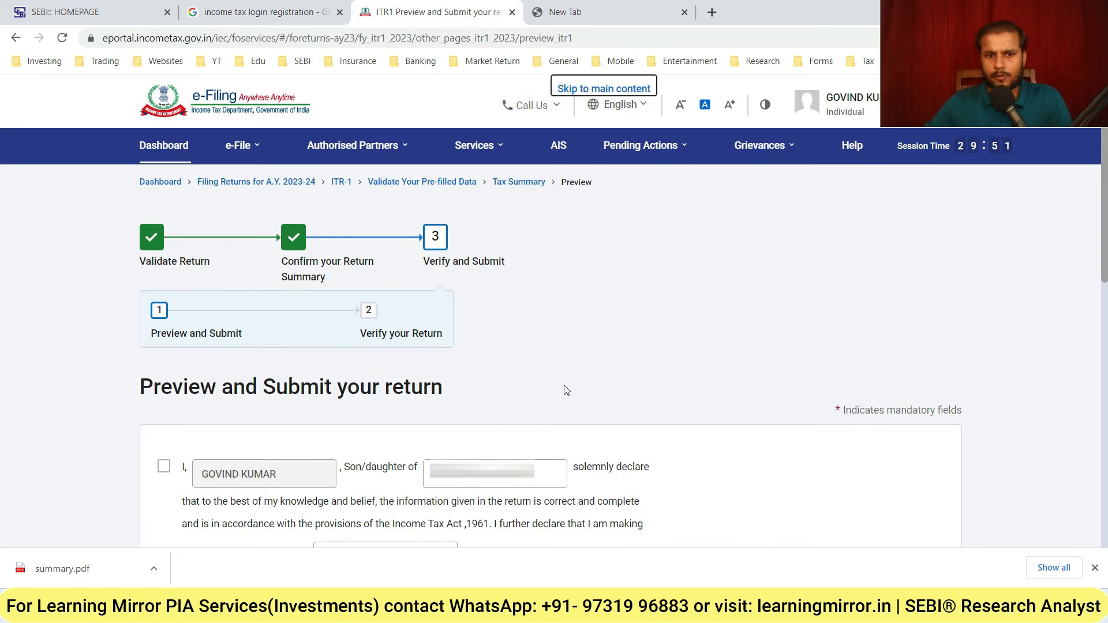
{"action": "left_click", "coordinate": [165, 468]}
{"action": "scroll", "coordinate": [165, 473], "scroll_direction": "down", "scroll_amount": 4}
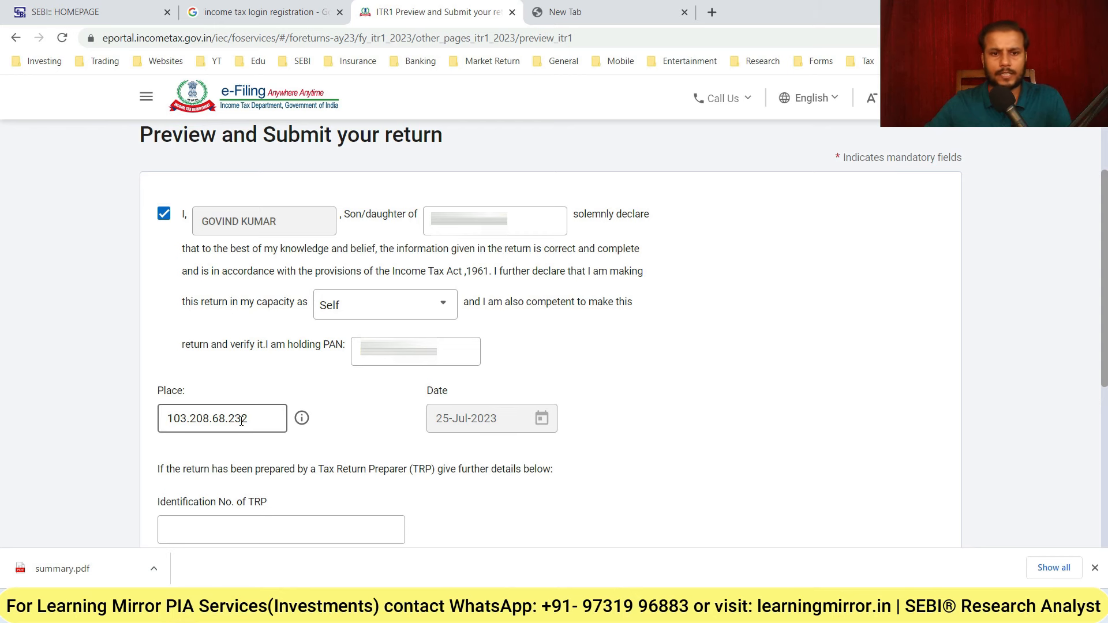
{"action": "scroll", "coordinate": [214, 221], "scroll_direction": "down", "scroll_amount": 5}
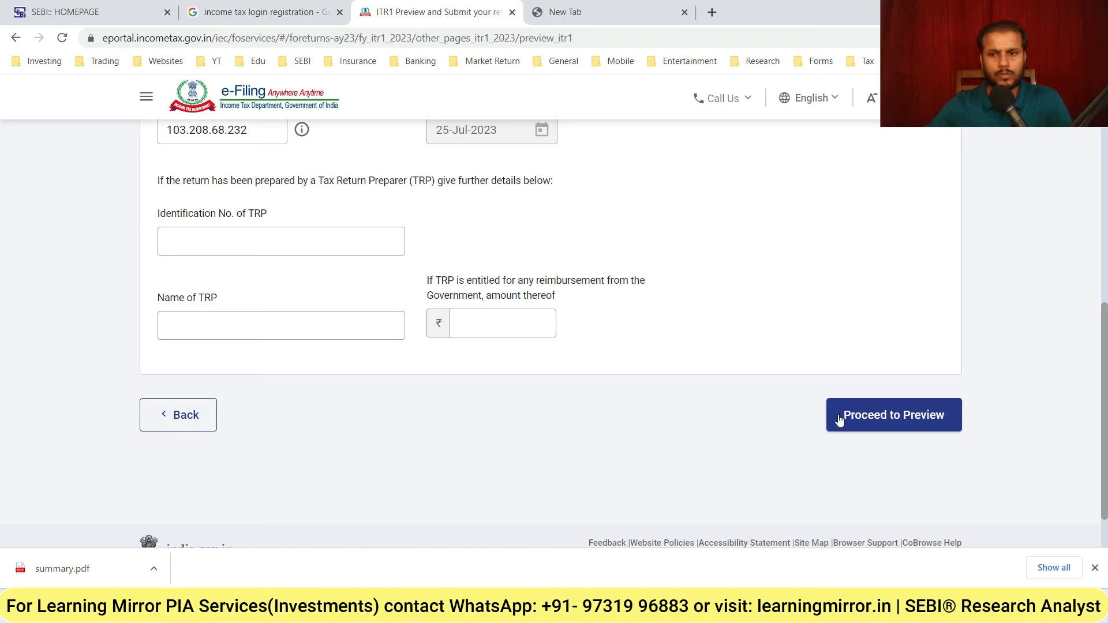
{"action": "left_click", "coordinate": [900, 424]}
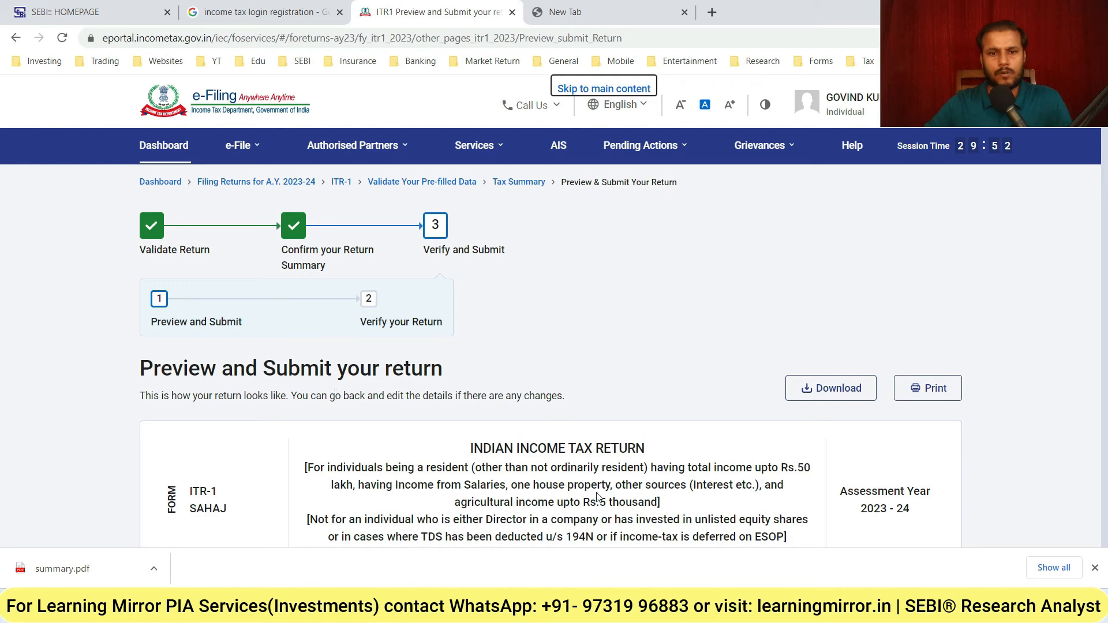
- Download the ITR-1 return preview and proceed to validation of the return
{"action": "left_click", "coordinate": [840, 391]}
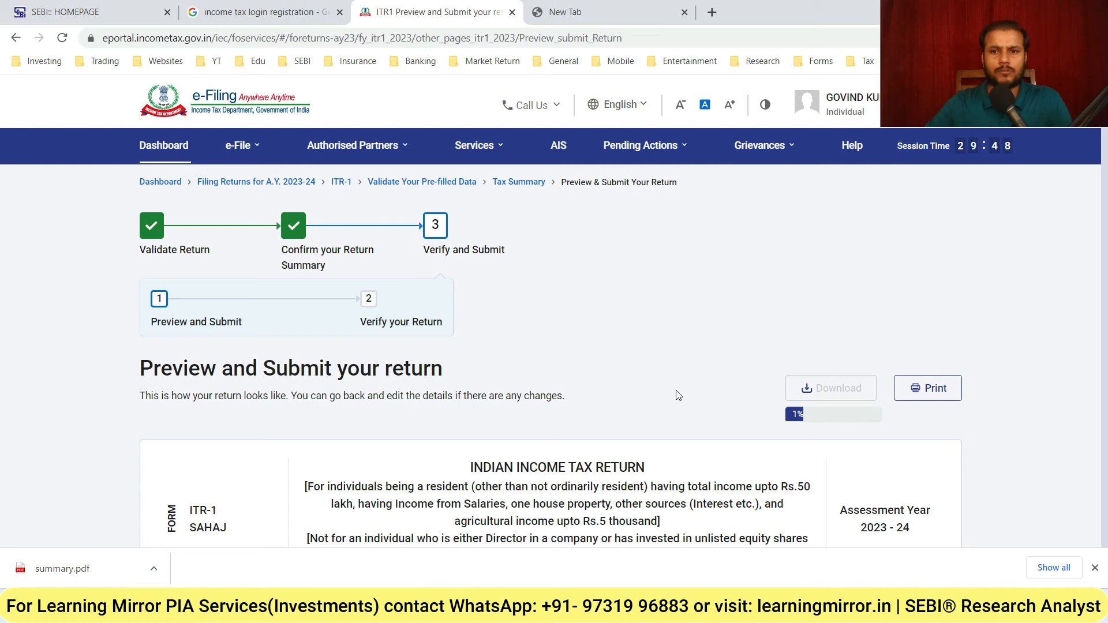
{"action": "scroll", "coordinate": [678, 393], "scroll_direction": "down", "scroll_amount": 15}
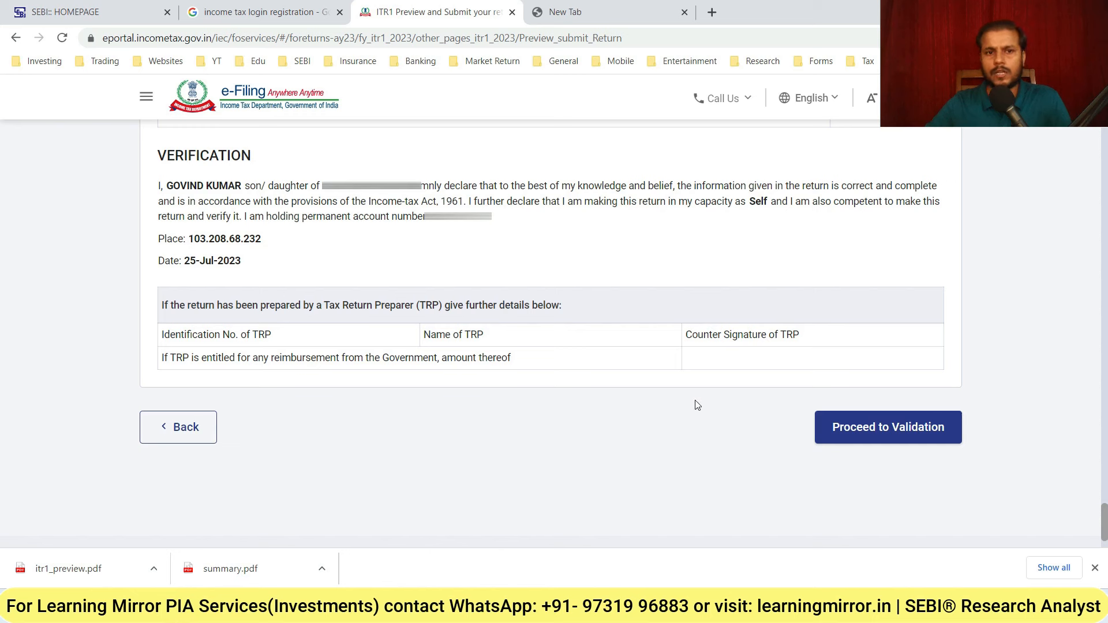
{"action": "left_click", "coordinate": [887, 436]}
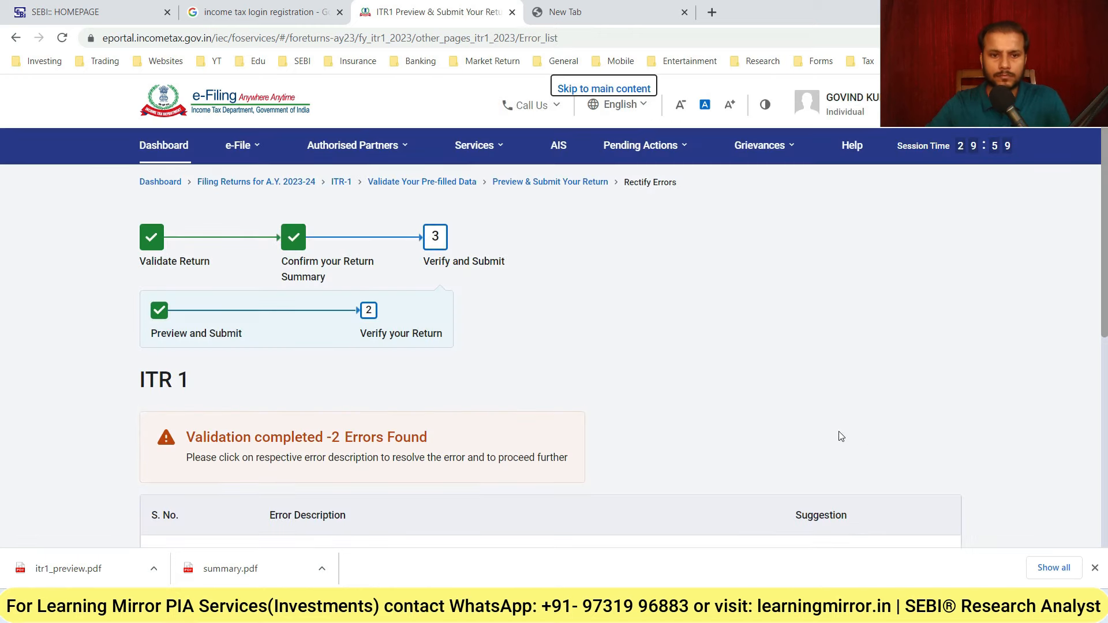
- Open the Section 80D deduction from the validation errors and answer whether the taxpayer or a family member is a senior citizen
{"action": "scroll", "coordinate": [671, 410], "scroll_direction": "down", "scroll_amount": 5}
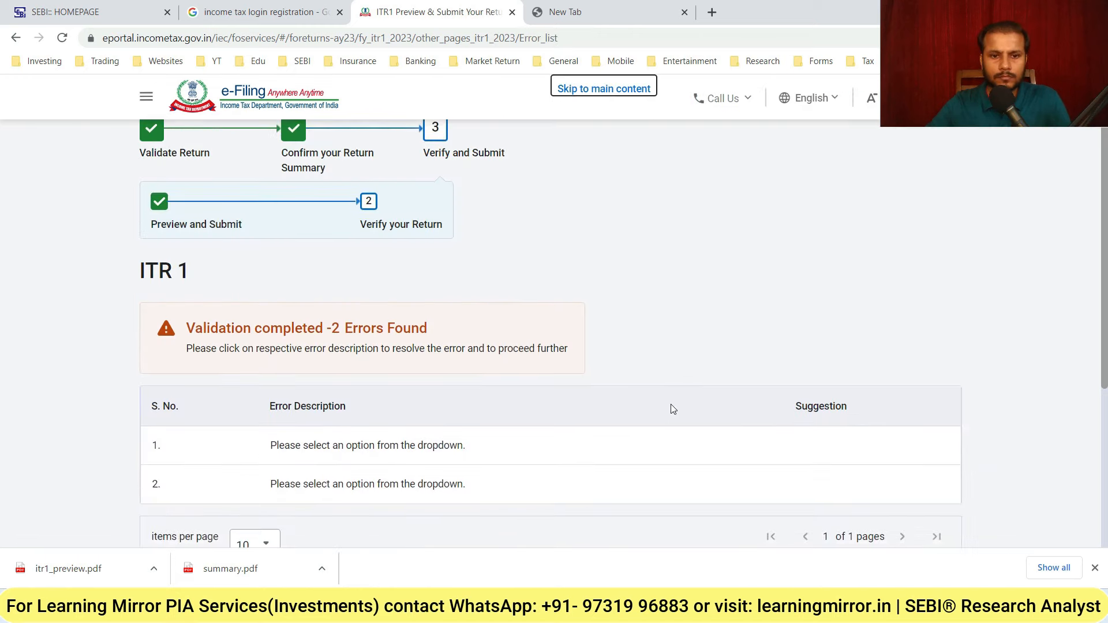
{"action": "left_click", "coordinate": [411, 246]}
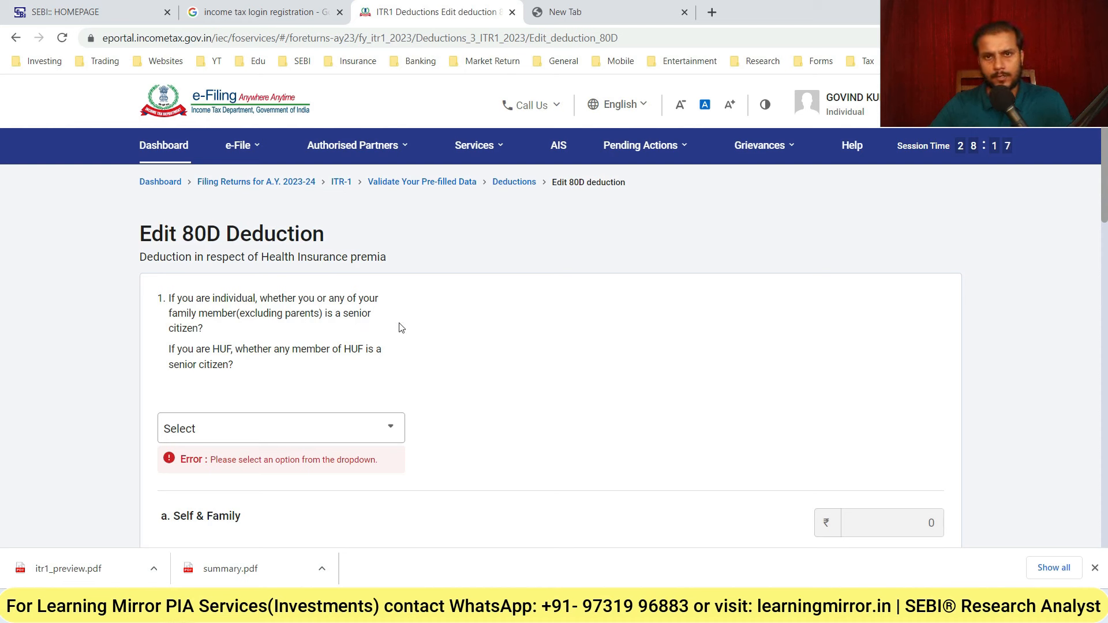
{"action": "left_click", "coordinate": [349, 424]}
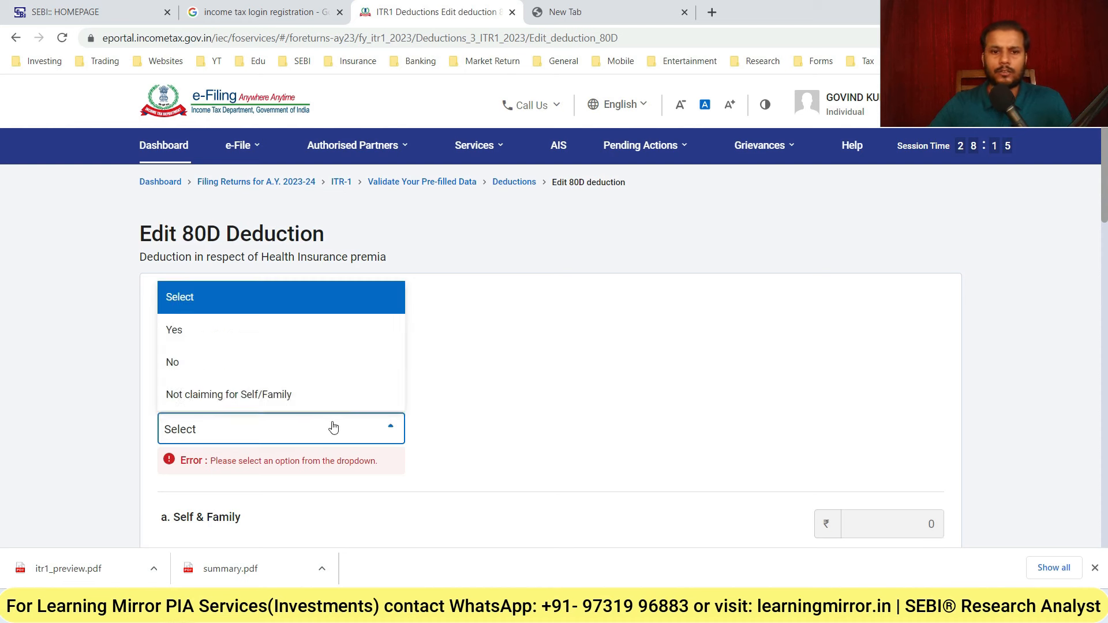
{"action": "left_click", "coordinate": [242, 377]}
- Answer Yes for a parent being a senior citizen, save the 80D deduction and confirm the total deductions
{"action": "scroll", "coordinate": [469, 242], "scroll_direction": "down", "scroll_amount": 8}
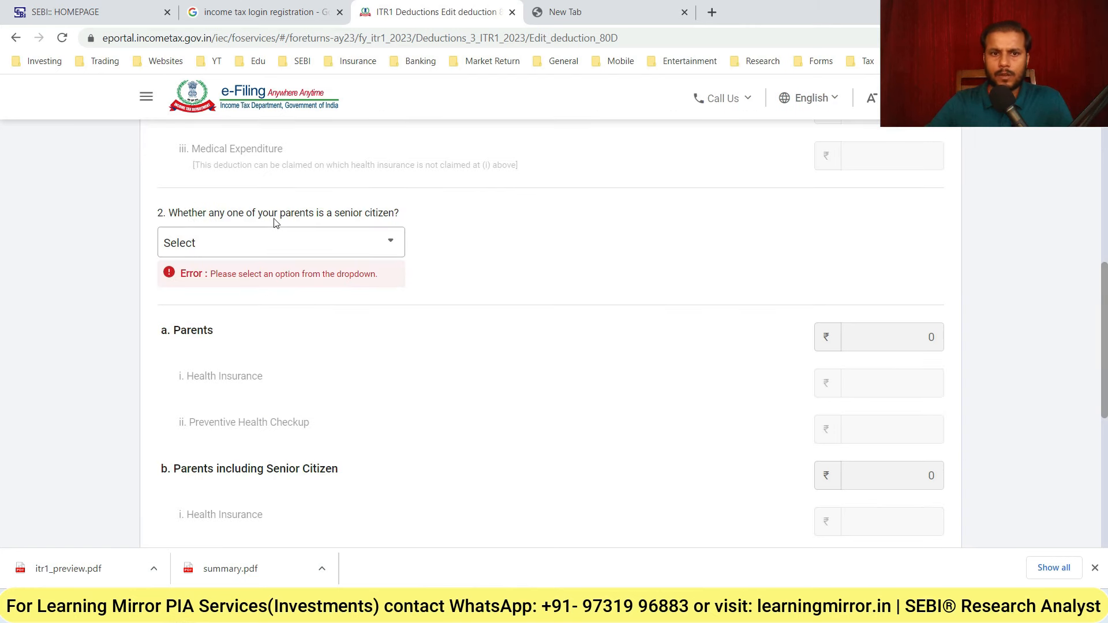
{"action": "left_click", "coordinate": [296, 254]}
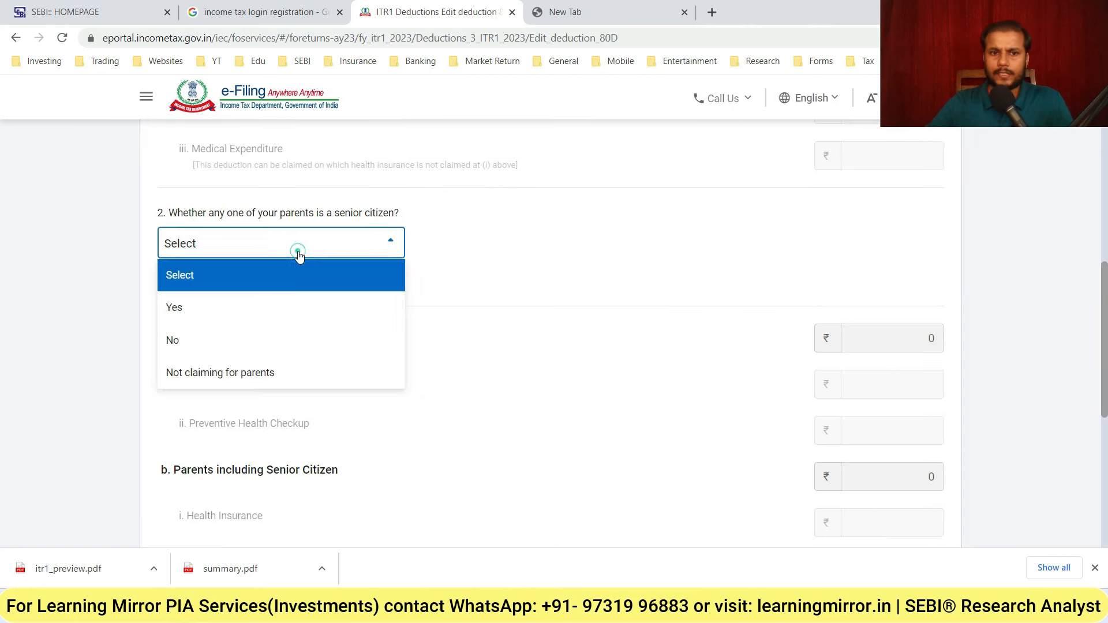
{"action": "left_click", "coordinate": [246, 307]}
{"action": "scroll", "coordinate": [541, 298], "scroll_direction": "down", "scroll_amount": 4}
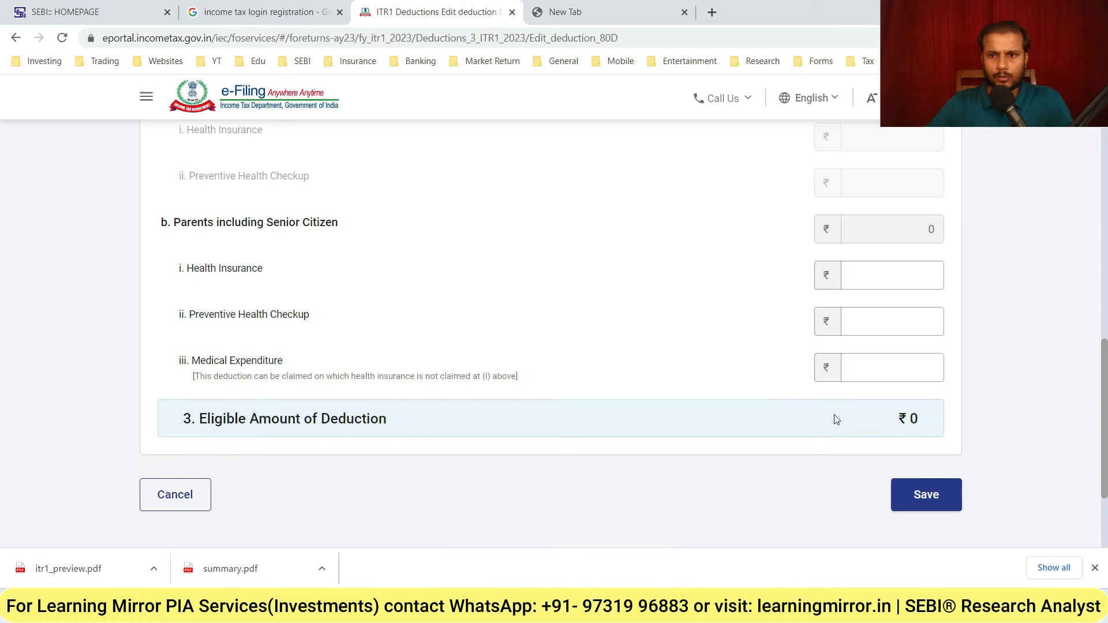
{"action": "left_click", "coordinate": [927, 496]}
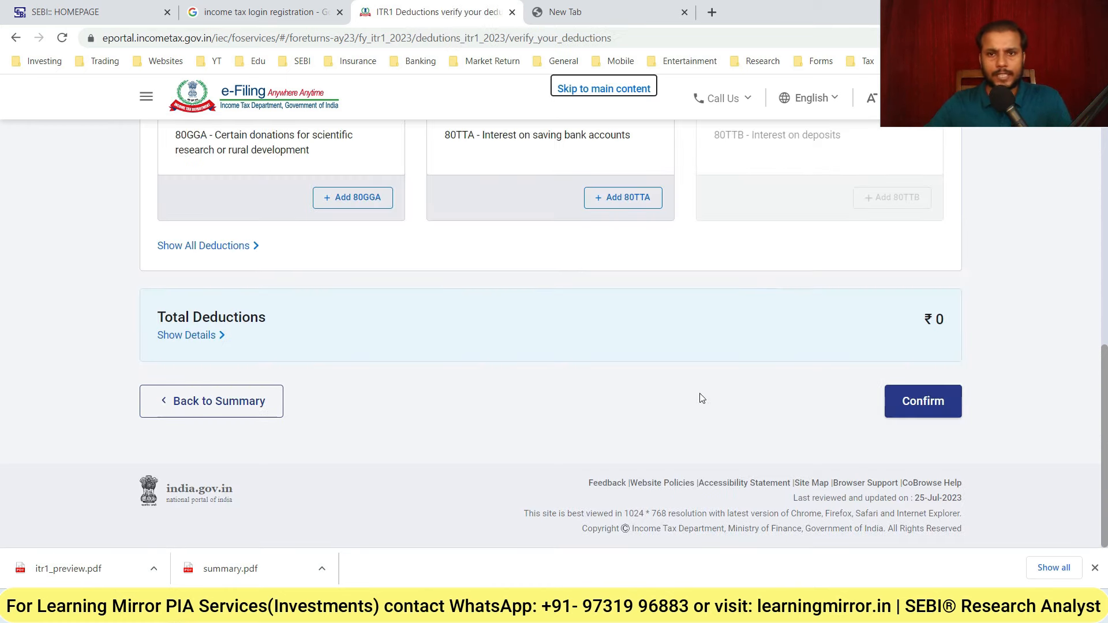
{"action": "left_click", "coordinate": [920, 409]}
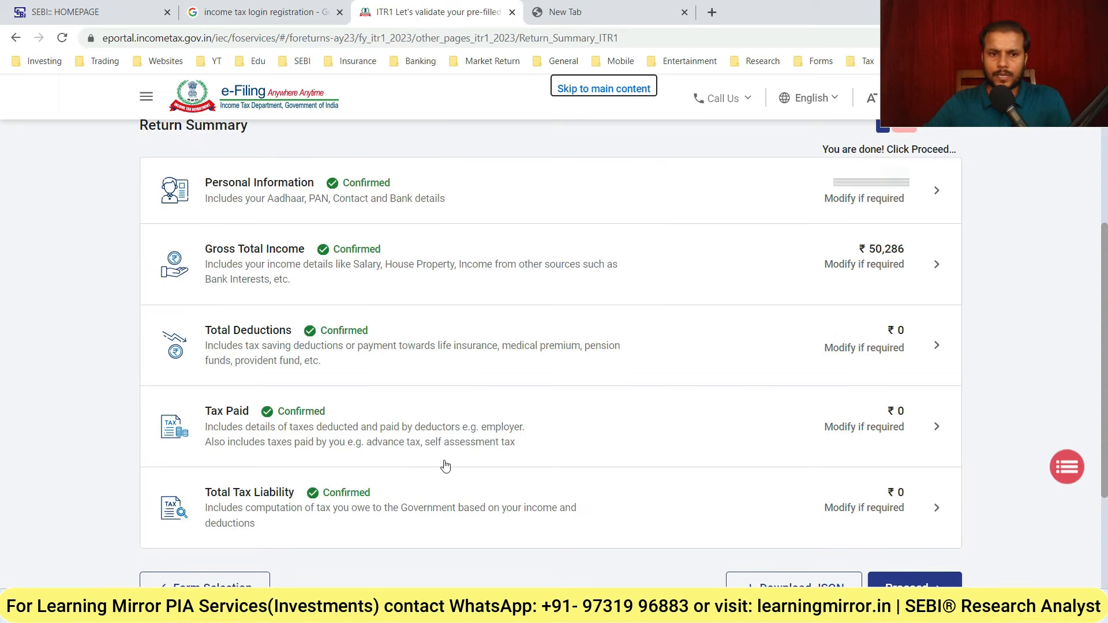
- Proceed from the return summary through the tax summary to the Preview and Submit declaration
{"action": "scroll", "coordinate": [922, 428], "scroll_direction": "down", "scroll_amount": 3}
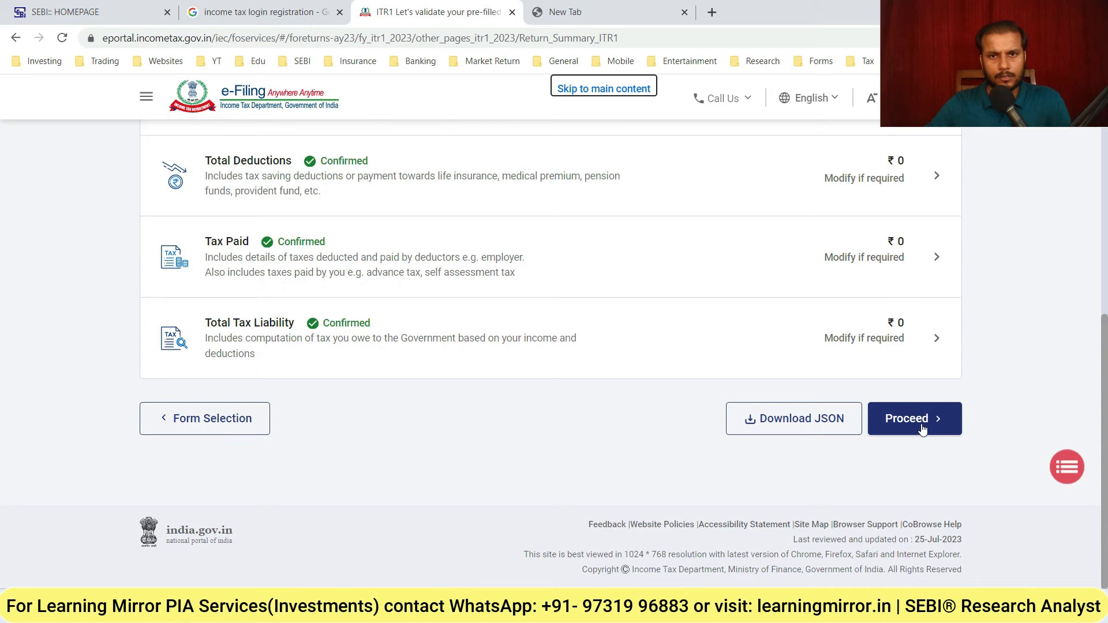
{"action": "left_click", "coordinate": [923, 429]}
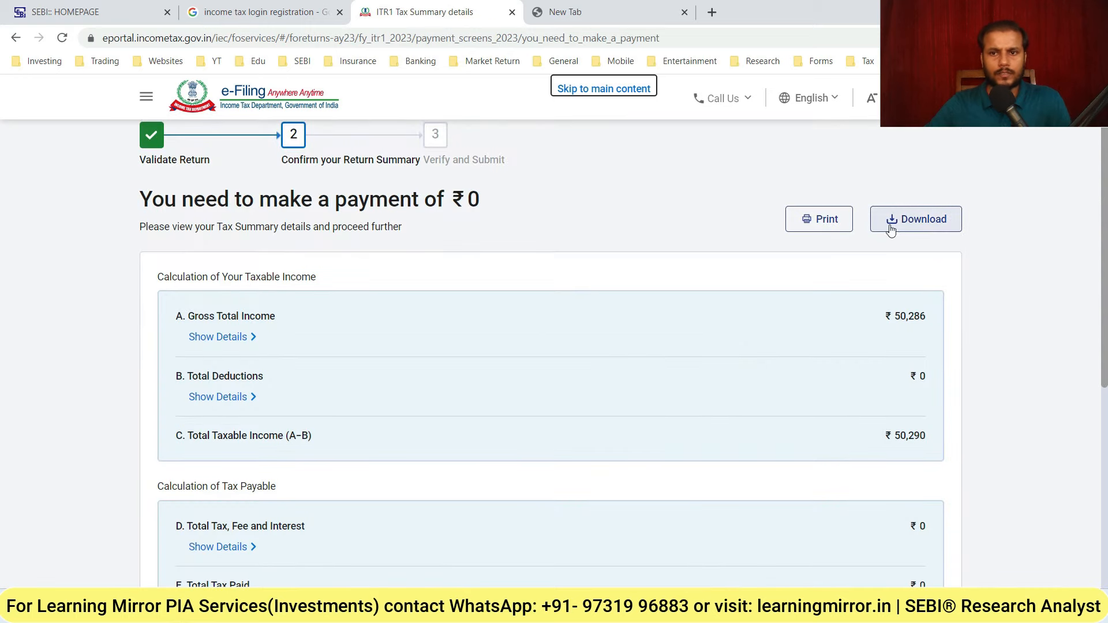
{"action": "scroll", "coordinate": [836, 388], "scroll_direction": "down", "scroll_amount": 4}
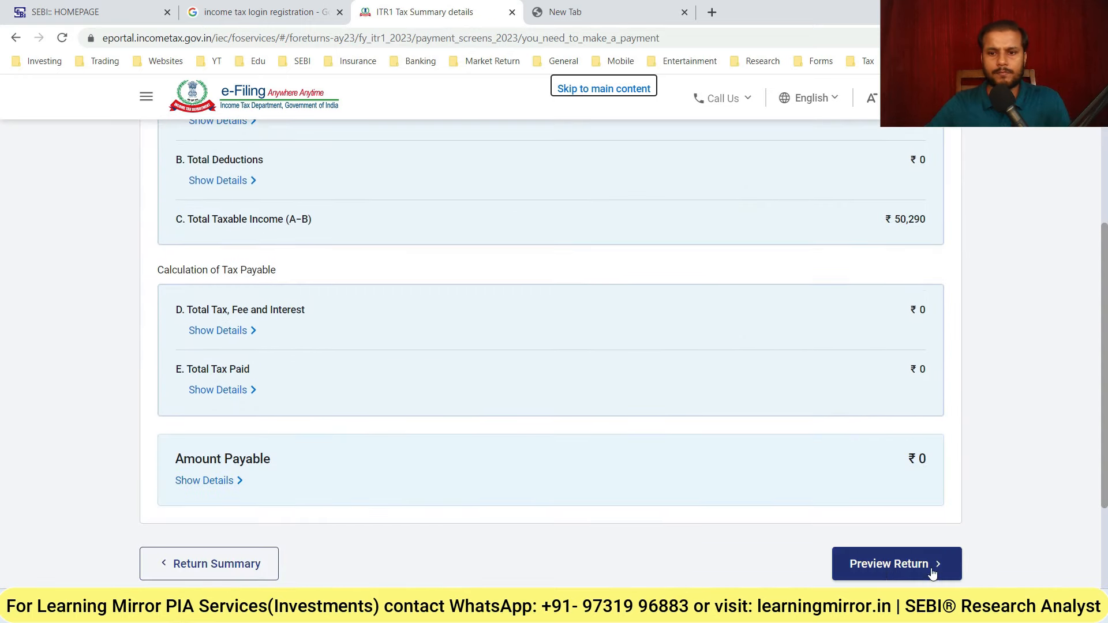
{"action": "left_click", "coordinate": [908, 575]}
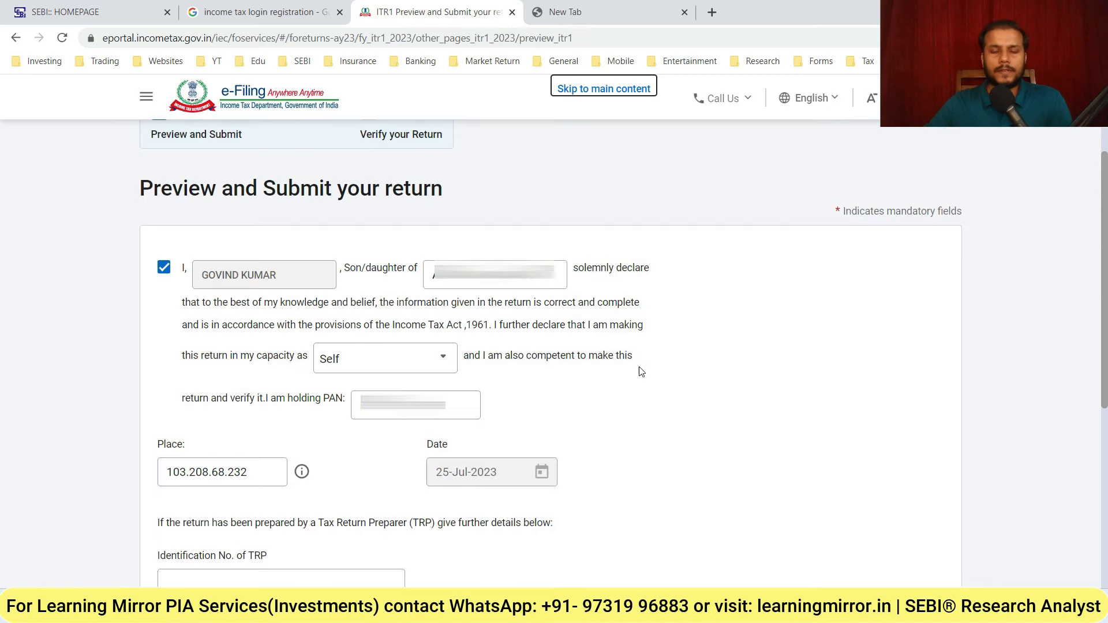
- Continue from the declaration to the ITR-1 return preview and proceed to its validation
{"action": "scroll", "coordinate": [707, 399], "scroll_direction": "down", "scroll_amount": 6}
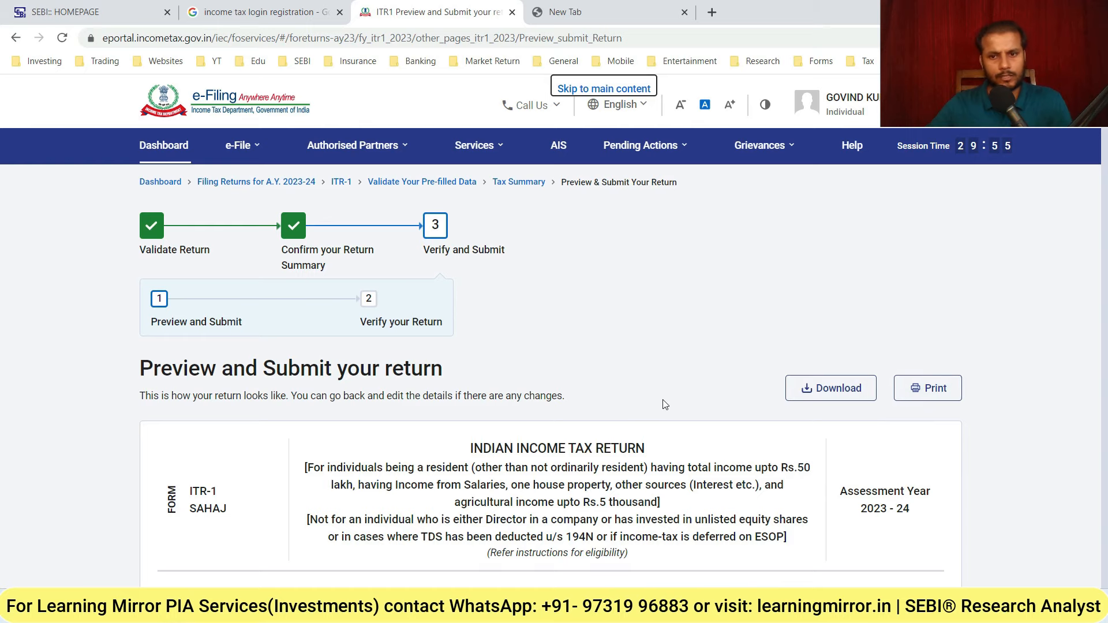
{"action": "scroll", "coordinate": [635, 393], "scroll_direction": "down", "scroll_amount": 20}
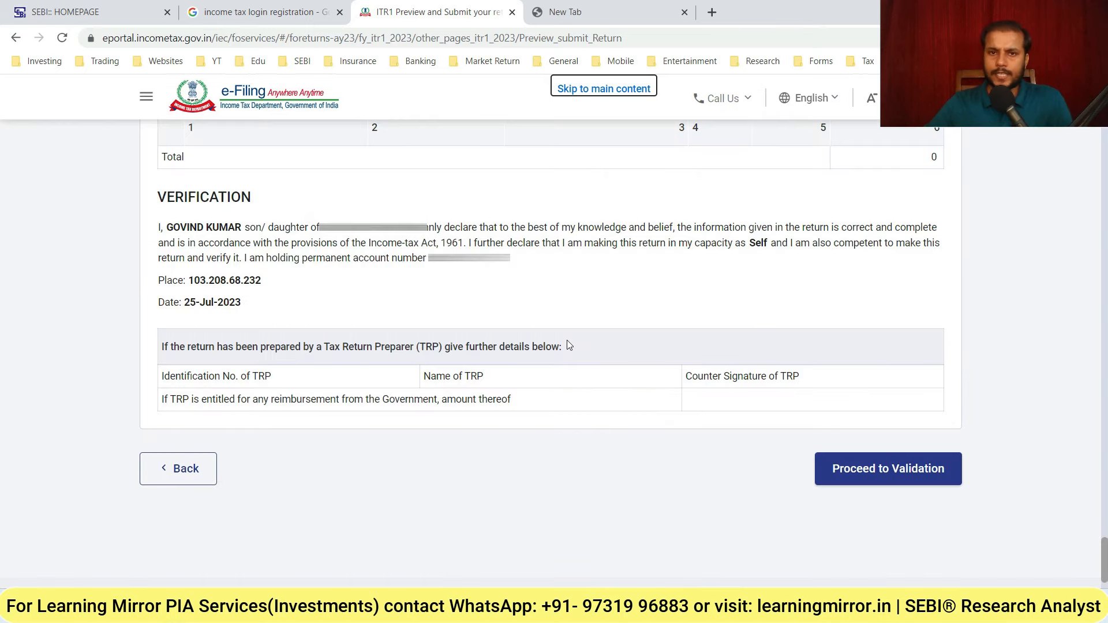
{"action": "left_click", "coordinate": [898, 477]}
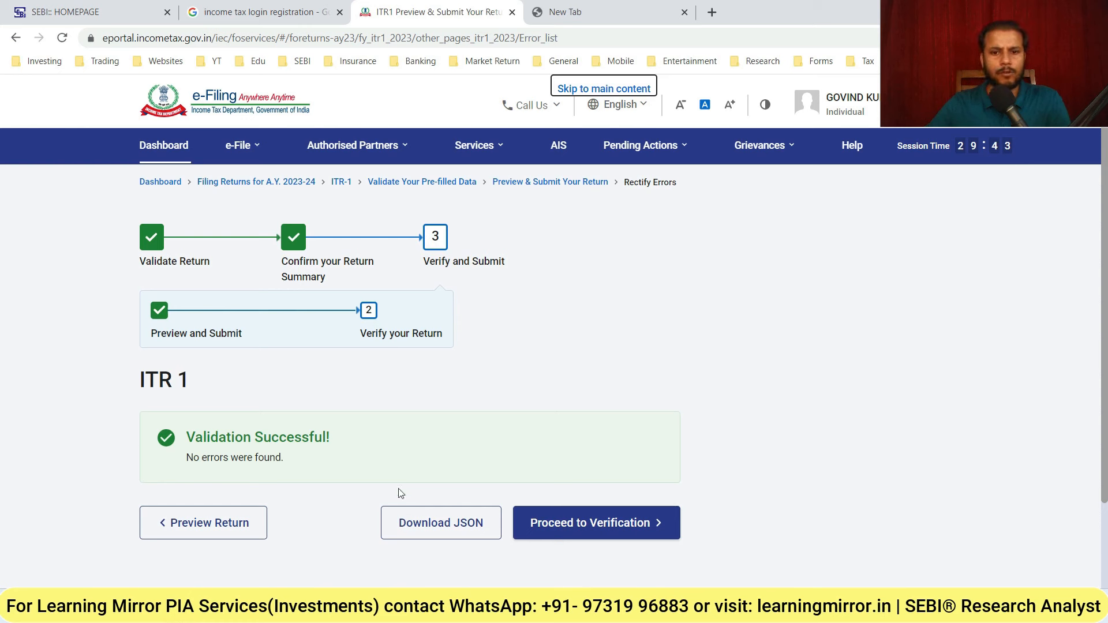
- Proceed to verification of the validated return and continue with the e-Verify Now method
{"action": "left_click", "coordinate": [598, 523]}
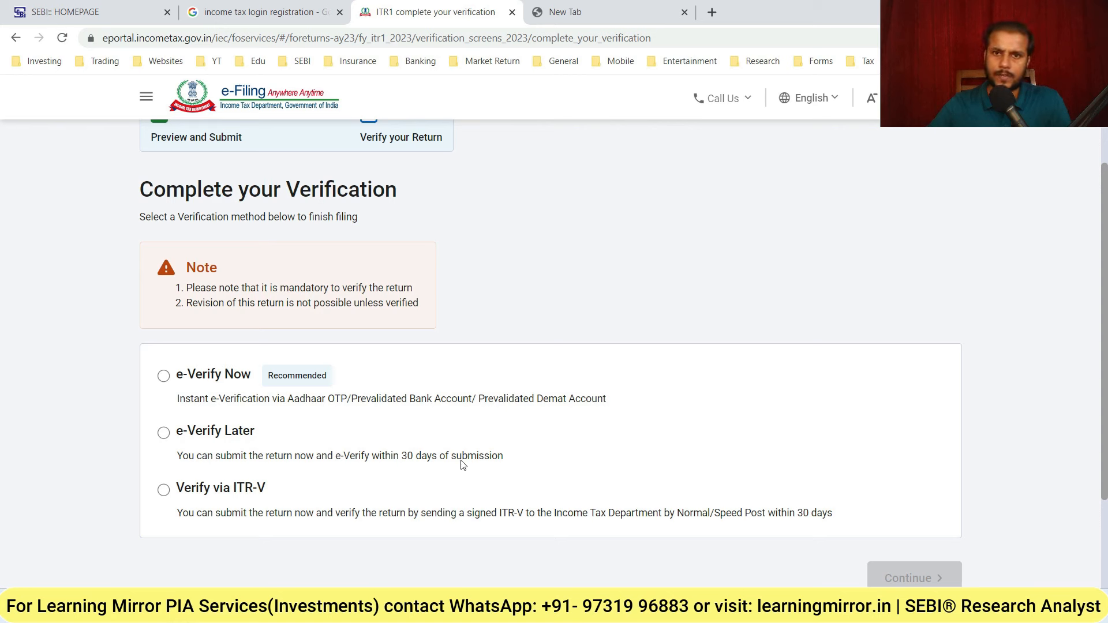
{"action": "left_click", "coordinate": [163, 377]}
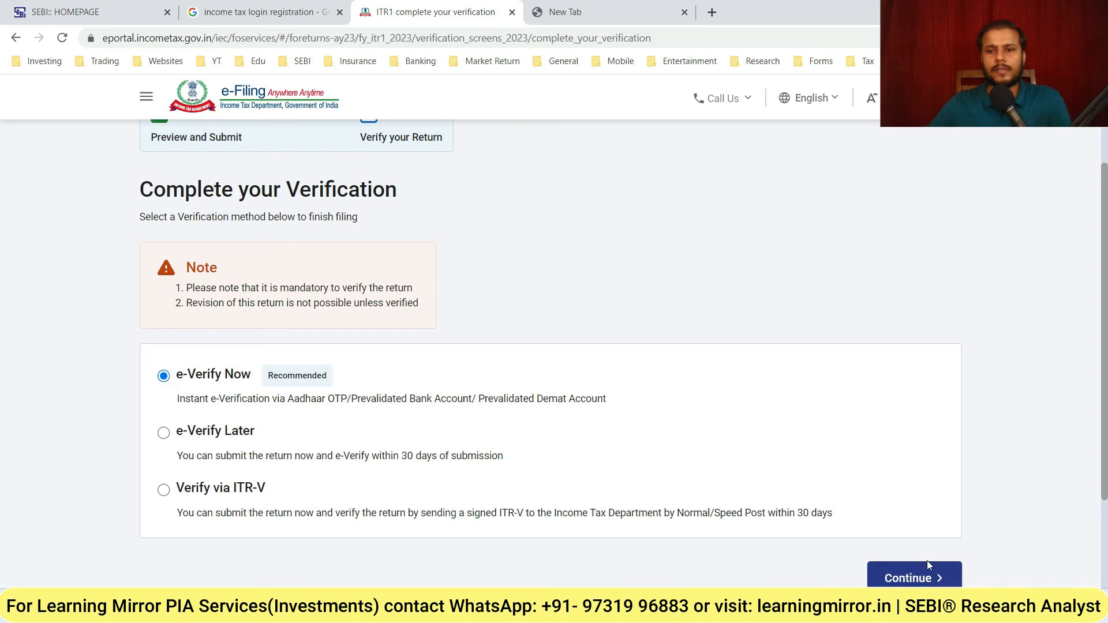
{"action": "left_click", "coordinate": [915, 579]}
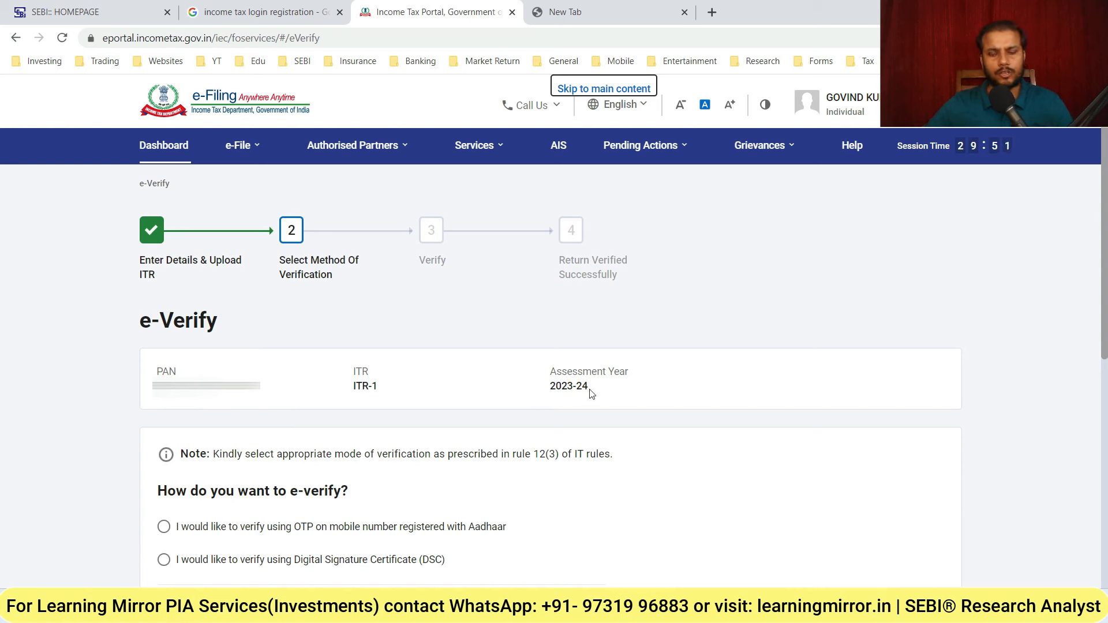
- Choose e-verification by OTP on the Aadhaar-registered mobile number, agree to validate the Aadhaar details and generate the Aadhaar OTP
{"action": "scroll", "coordinate": [592, 394], "scroll_direction": "down", "scroll_amount": 5}
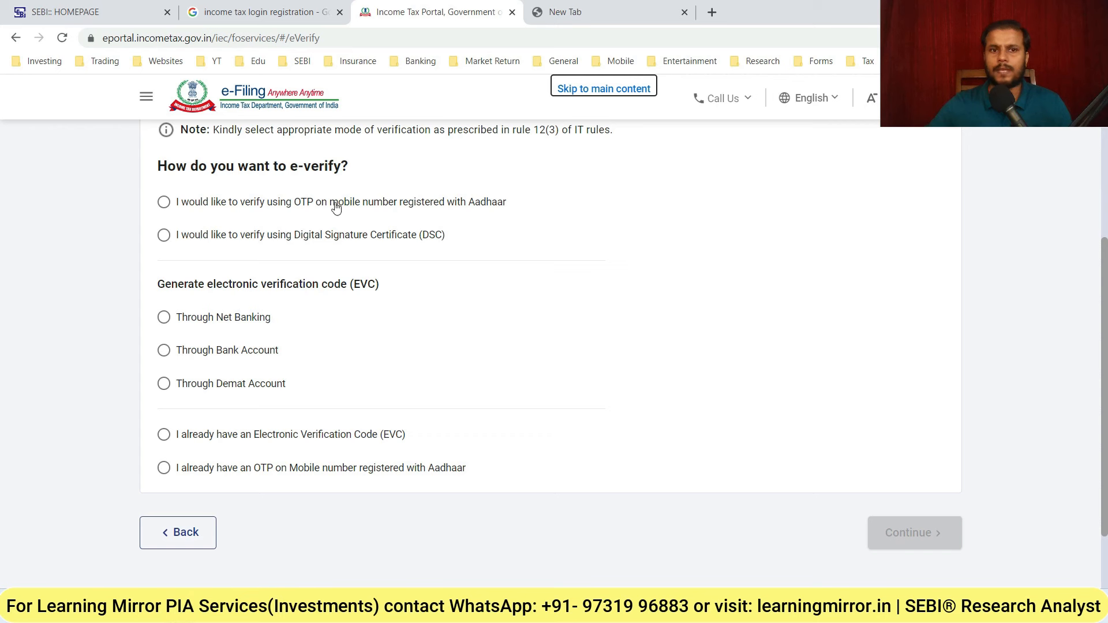
{"action": "left_click", "coordinate": [166, 203]}
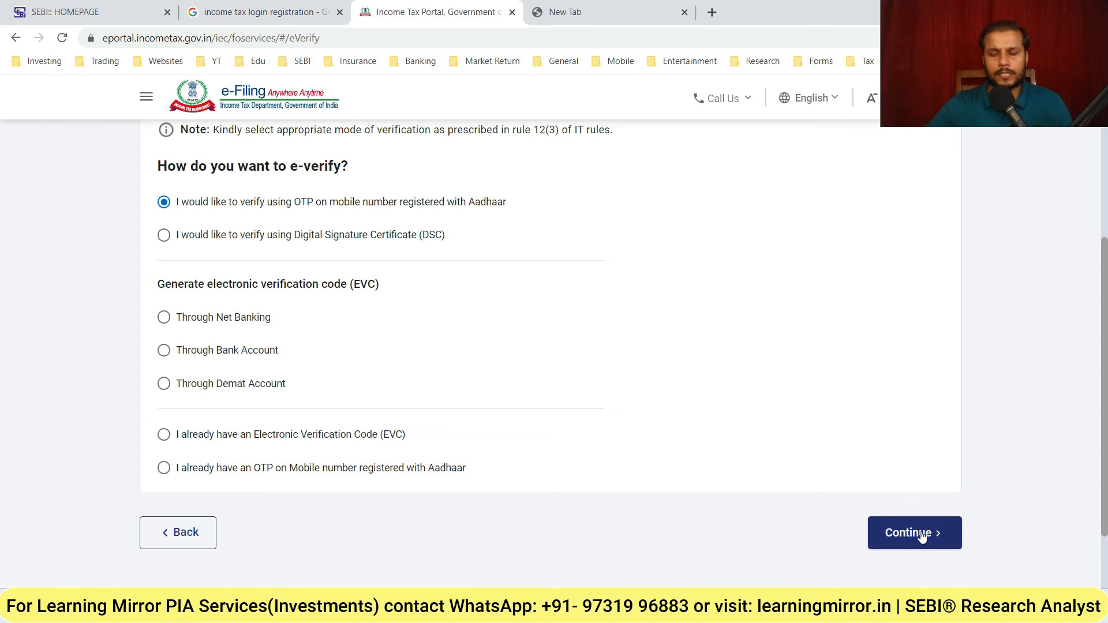
{"action": "left_click", "coordinate": [922, 534]}
{"action": "left_click", "coordinate": [376, 362]}
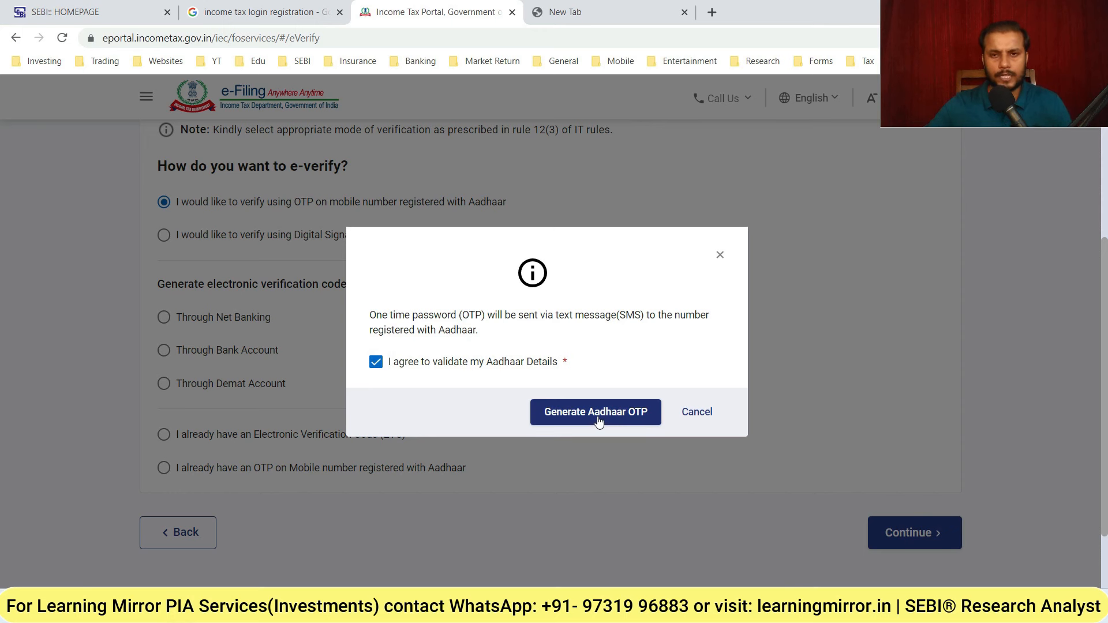
{"action": "left_click", "coordinate": [599, 422]}
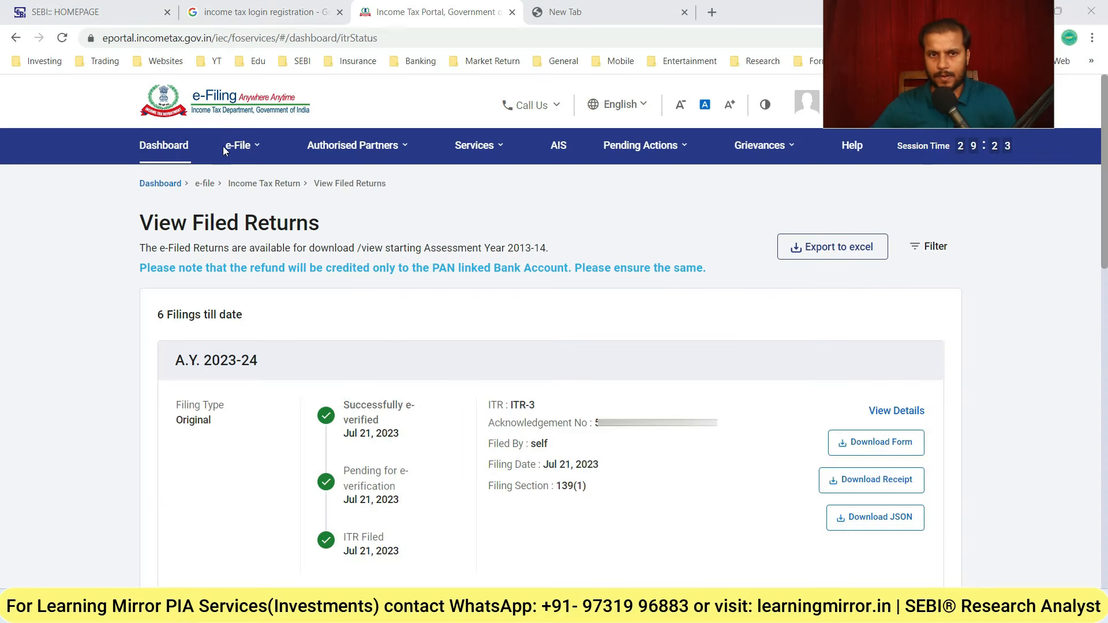
- Open the list of filed income tax returns on the e-Filing portal
{"action": "left_click", "coordinate": [238, 149]}
{"action": "mouse_move", "coordinate": [245, 177]}
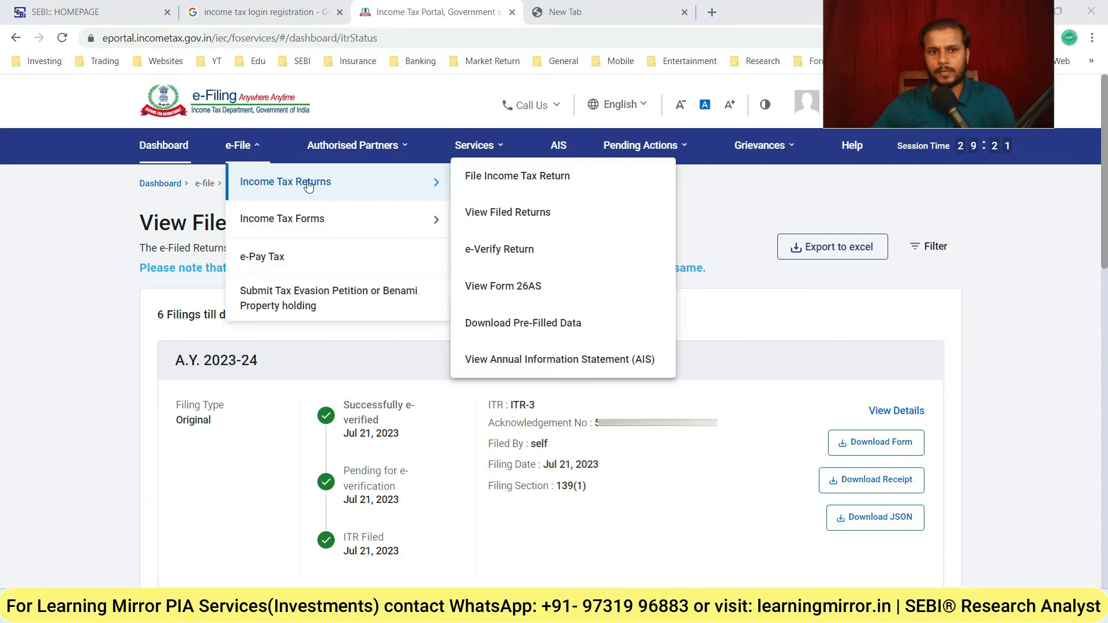
{"action": "left_click", "coordinate": [546, 215]}
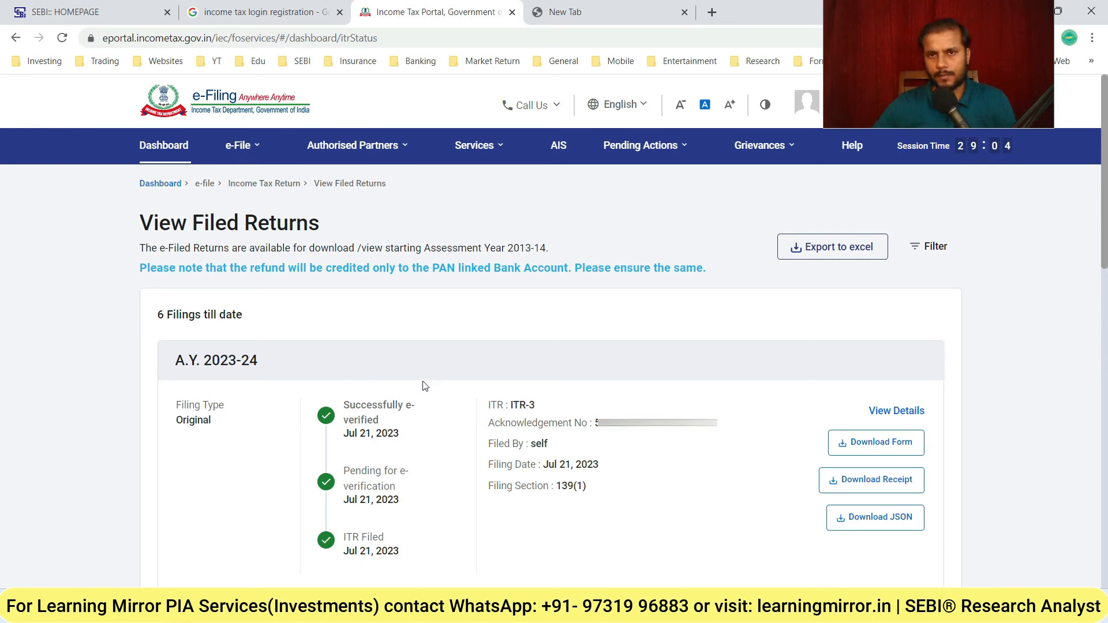
- Open Form 26AS, confirming the redirect disclaimer, accepting the TRACES Form 16/16A usage terms and continuing to the annual tax statement
{"action": "left_click", "coordinate": [247, 147]}
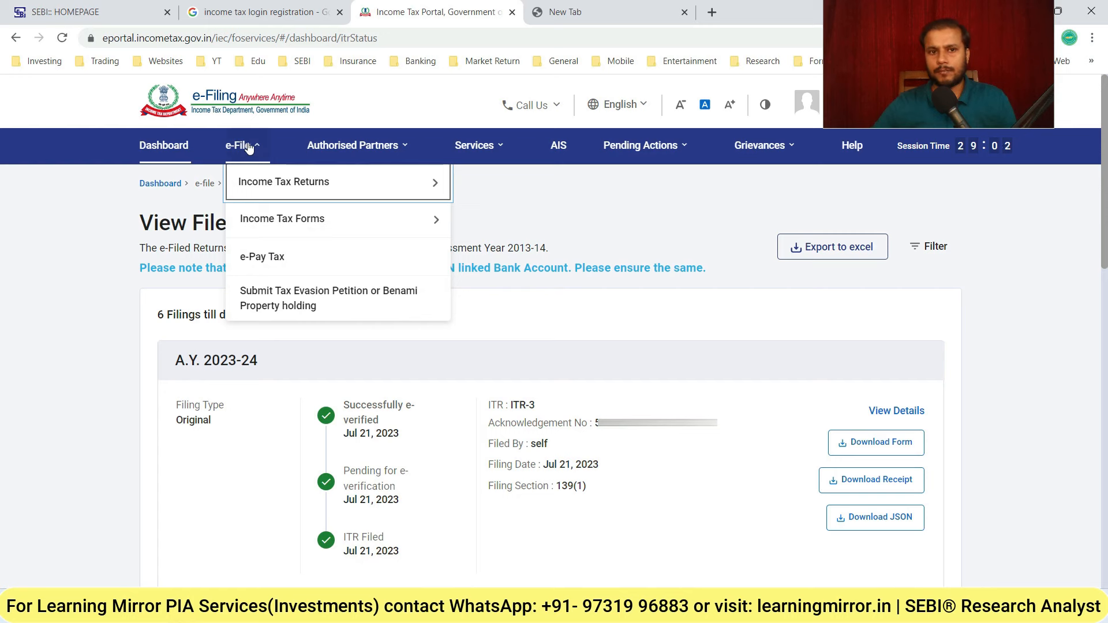
{"action": "mouse_move", "coordinate": [250, 181]}
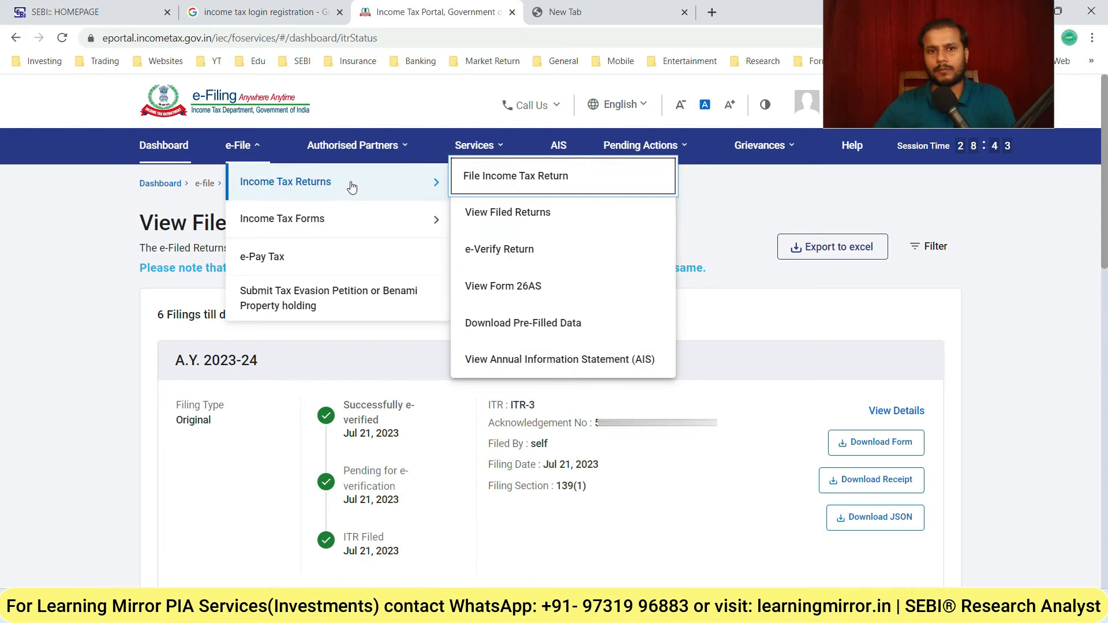
{"action": "left_click", "coordinate": [529, 291]}
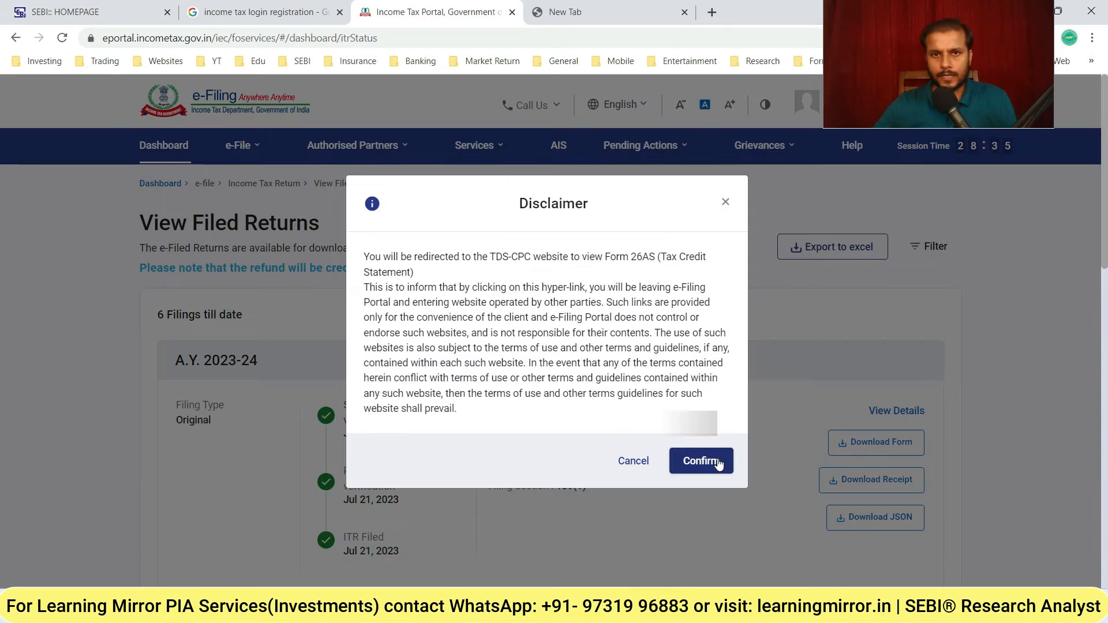
{"action": "left_click", "coordinate": [718, 462]}
{"action": "left_click", "coordinate": [315, 338]}
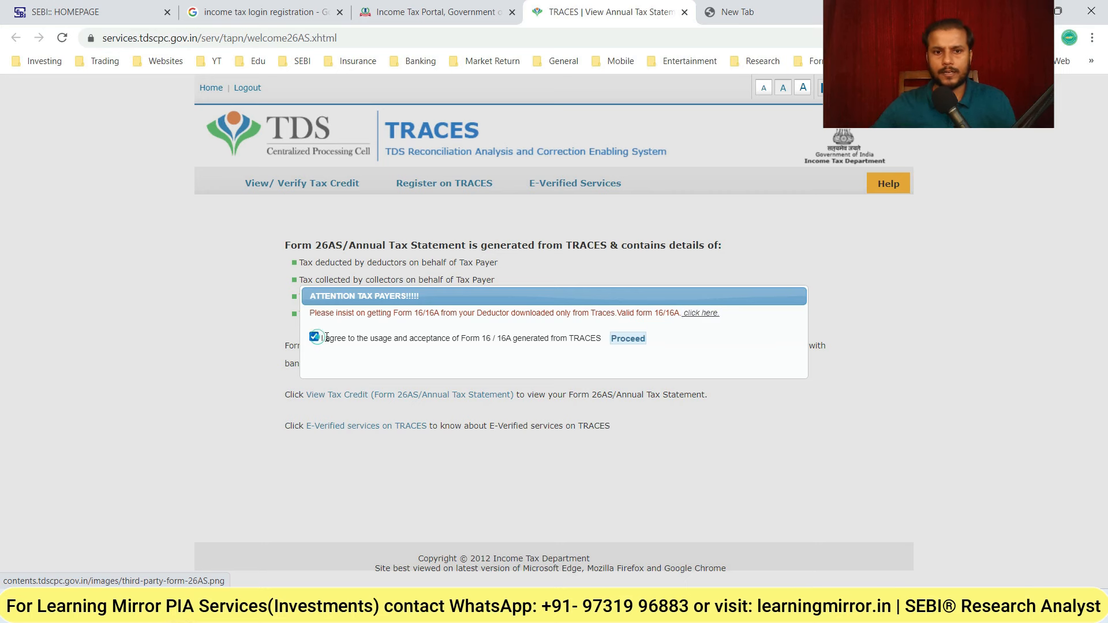
{"action": "left_click", "coordinate": [627, 339]}
{"action": "left_click", "coordinate": [478, 398]}
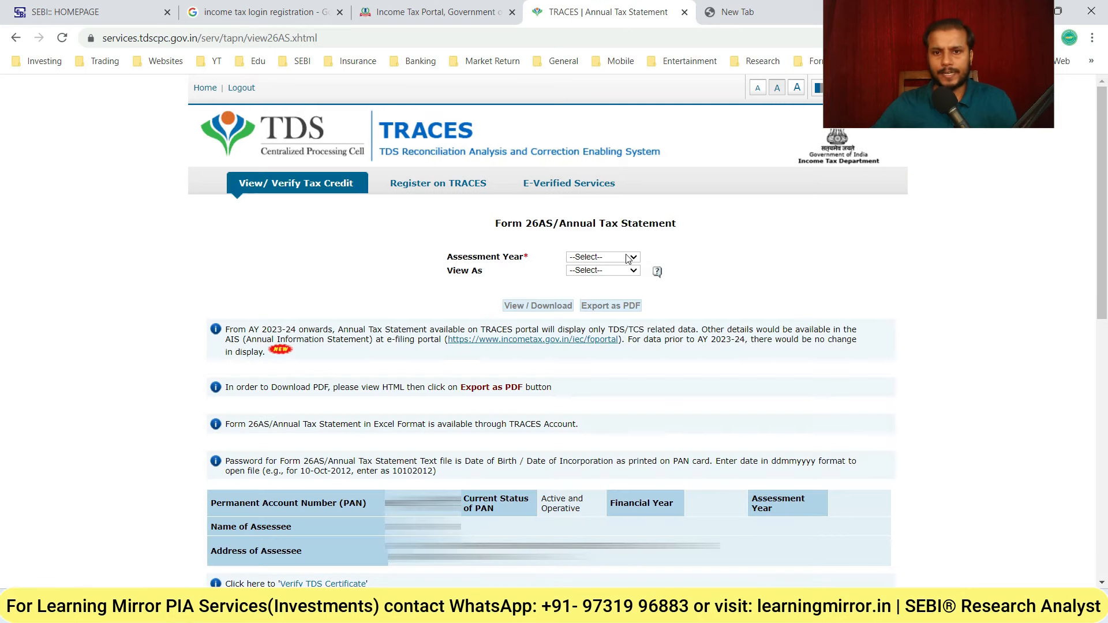
- View the Form 26AS statement for assessment year 2023-24 as HTML and examine the details of tax deducted at source
{"action": "left_click", "coordinate": [629, 258]}
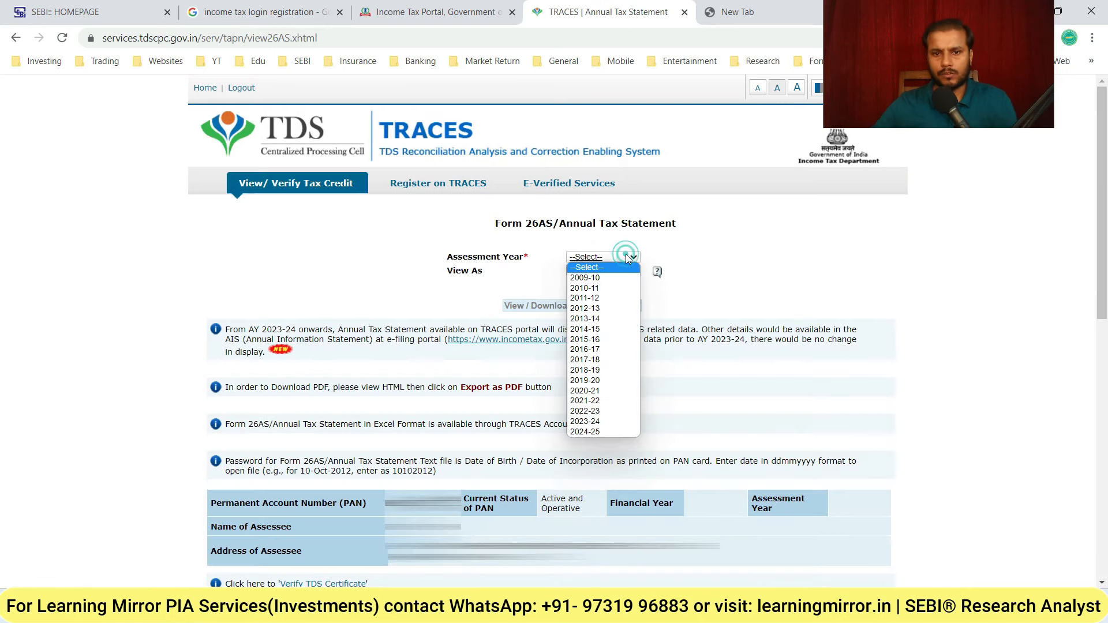
{"action": "left_click", "coordinate": [632, 427]}
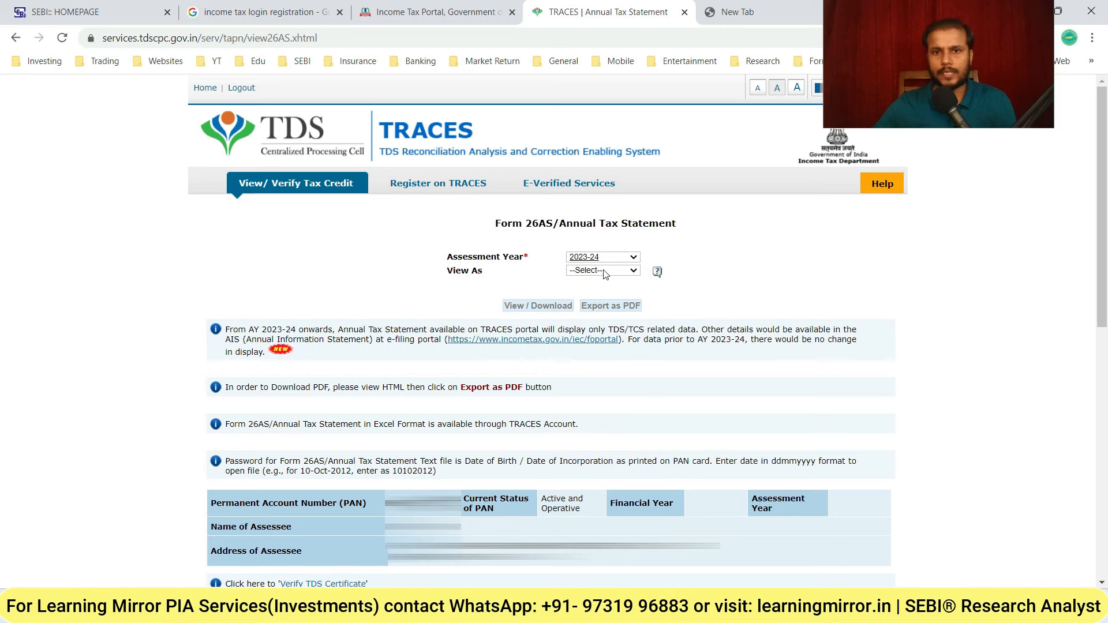
{"action": "left_click", "coordinate": [586, 272]}
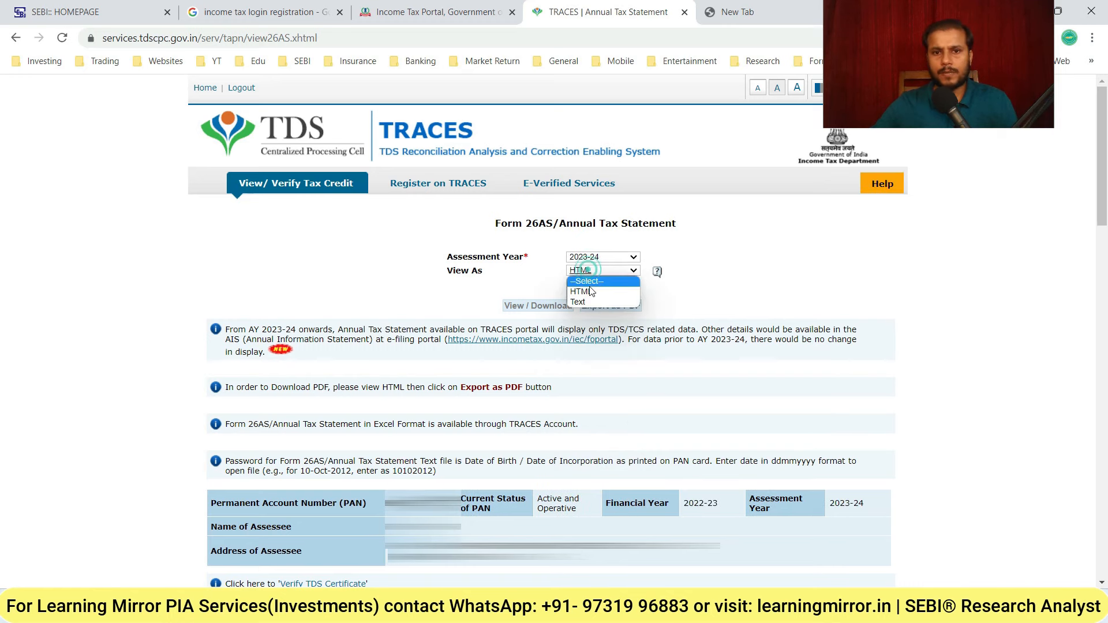
{"action": "left_click", "coordinate": [591, 293]}
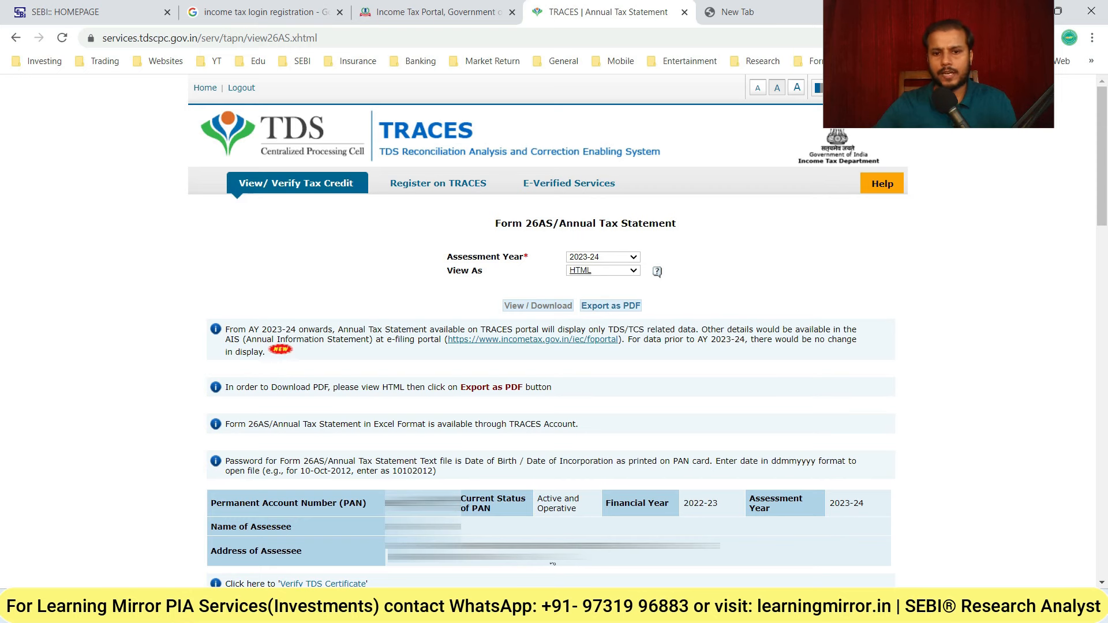
{"action": "scroll", "coordinate": [550, 564], "scroll_direction": "down", "scroll_amount": 6}
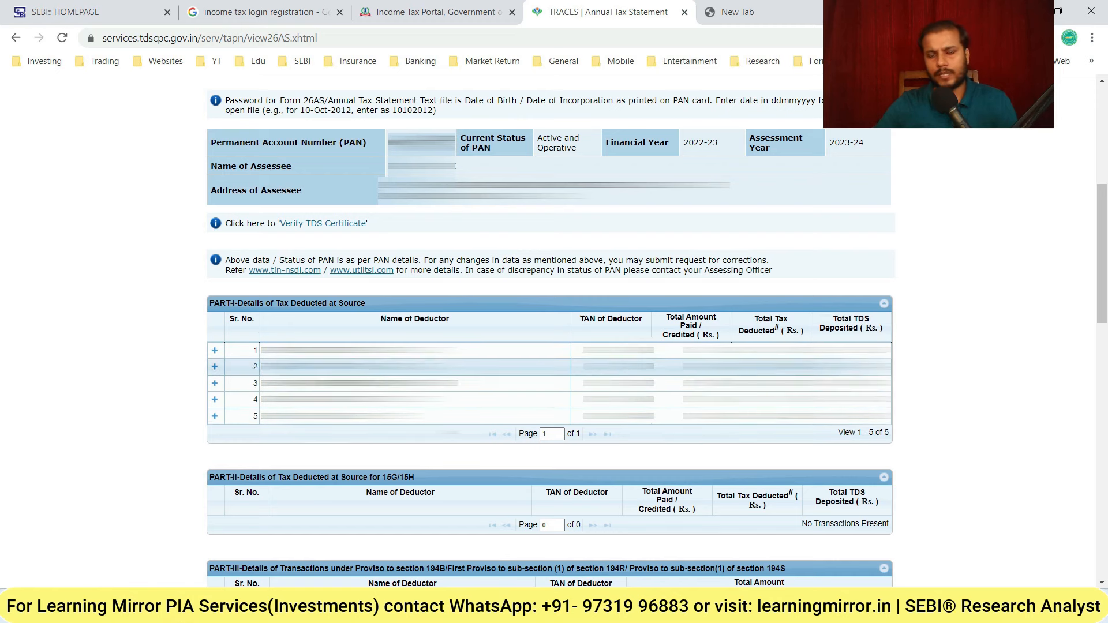
- Switch back from TRACES to the filed returns page on the e-Filing portal
{"action": "left_click", "coordinate": [437, 12]}
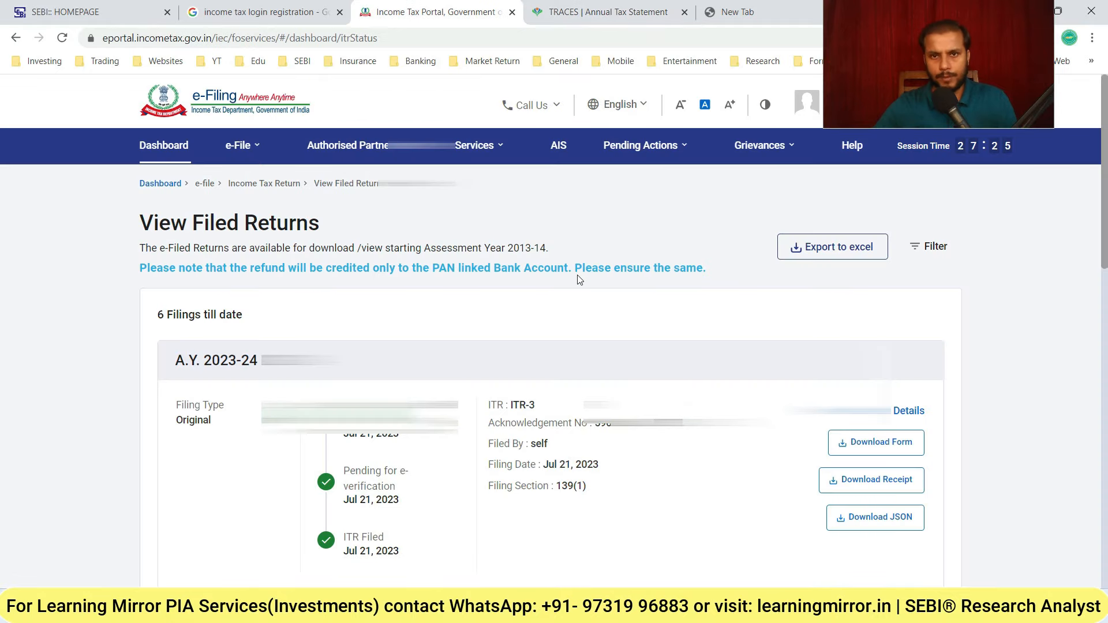